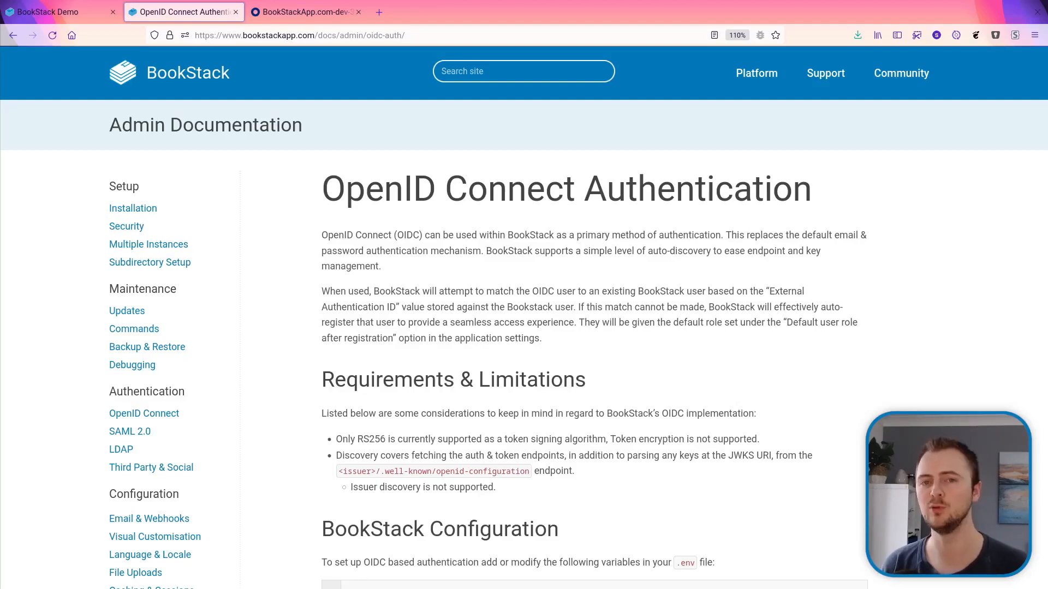
{"action": "scroll", "coordinate": [412, 312], "scroll_direction": "down", "scroll_amount": 2}
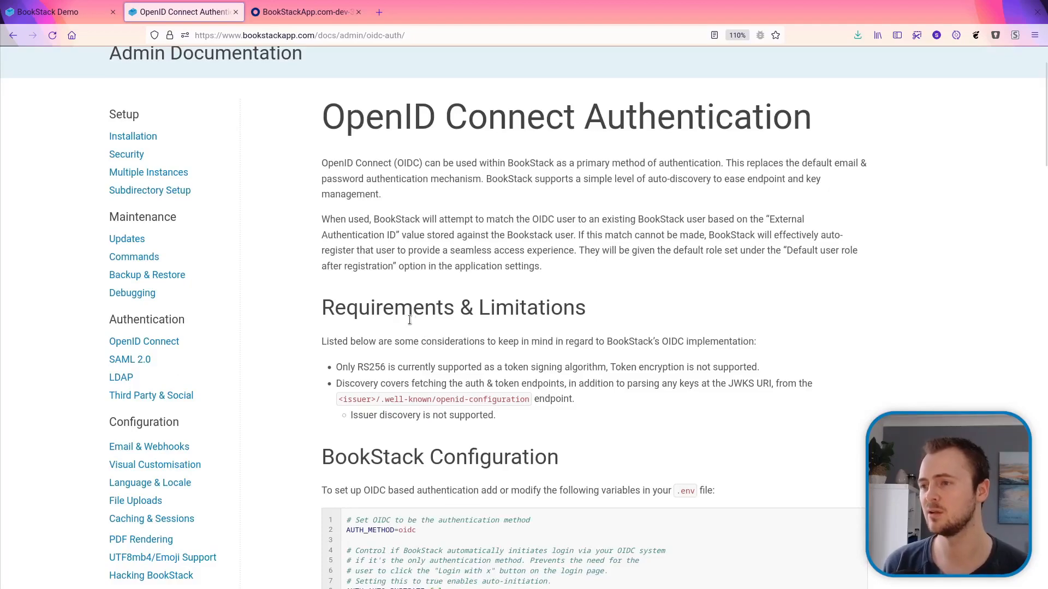
{"action": "scroll", "coordinate": [406, 307], "scroll_direction": "down", "scroll_amount": 2}
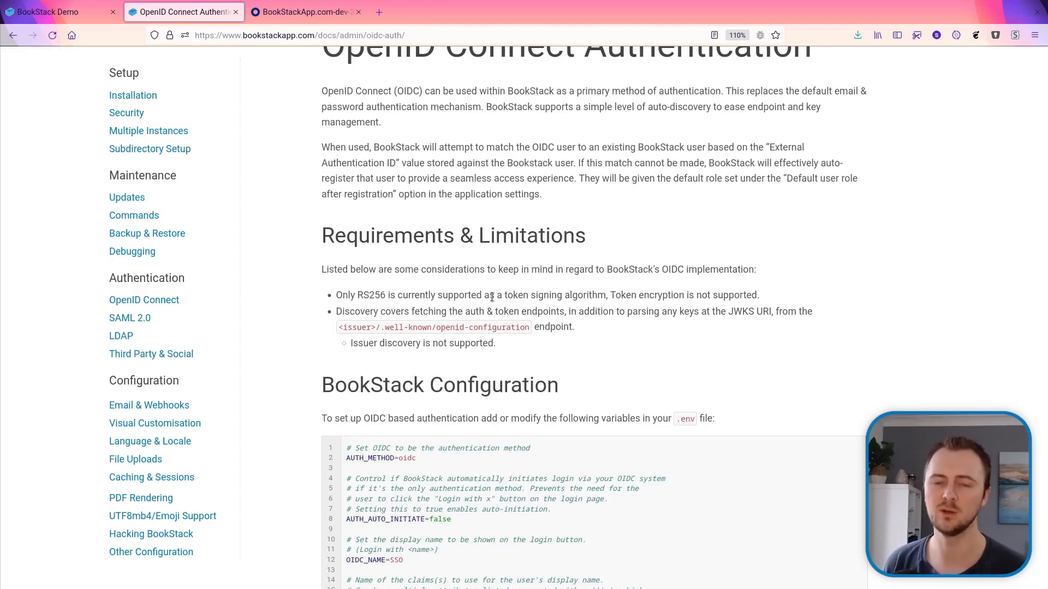
{"action": "scroll", "coordinate": [311, 326], "scroll_direction": "up", "scroll_amount": 3}
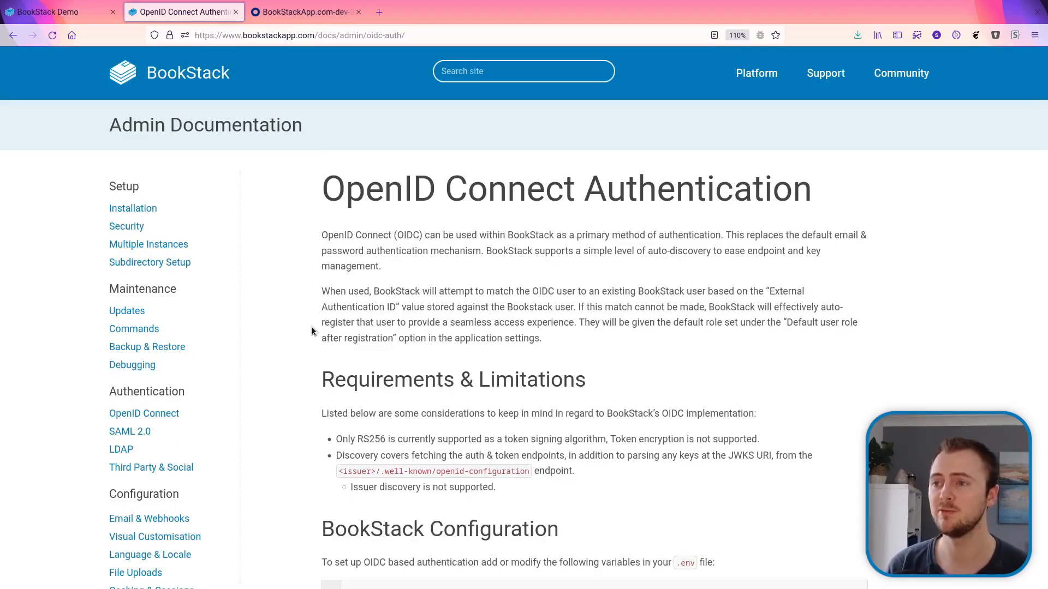
Step: In the Okta admin console, start a new app integration with the OIDC - OpenID Connect sign-in method and the Web Application type
{"action": "left_click", "coordinate": [327, 17]}
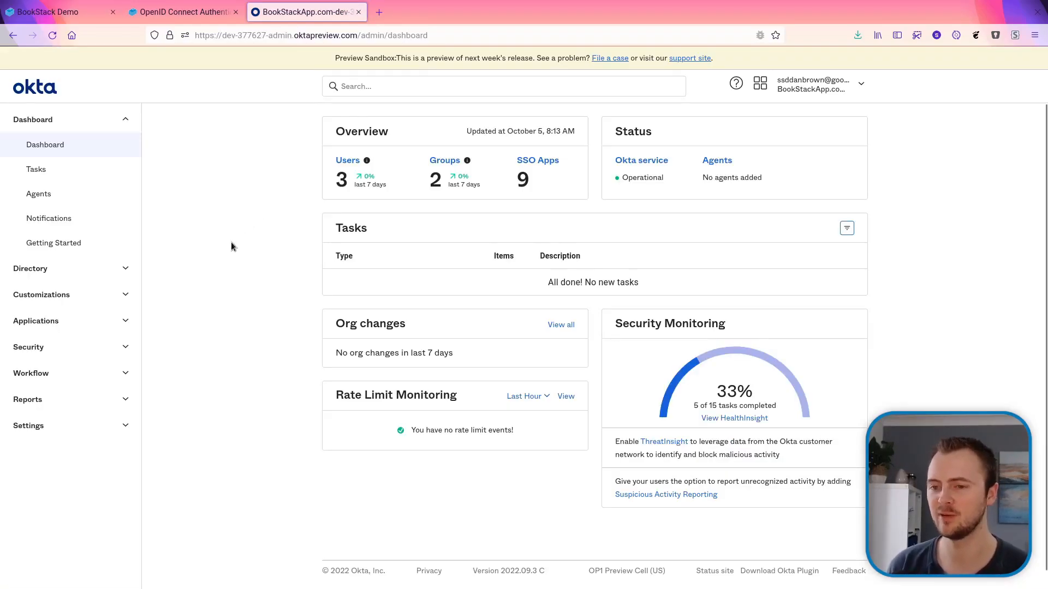
{"action": "left_click", "coordinate": [91, 320]}
{"action": "left_click", "coordinate": [83, 349]}
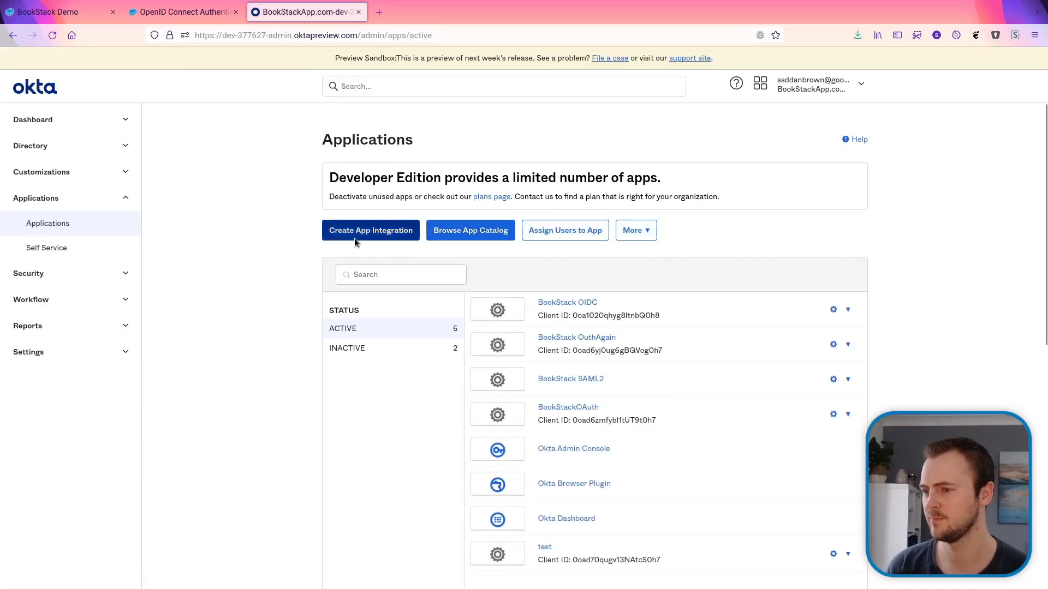
{"action": "left_click", "coordinate": [355, 238]}
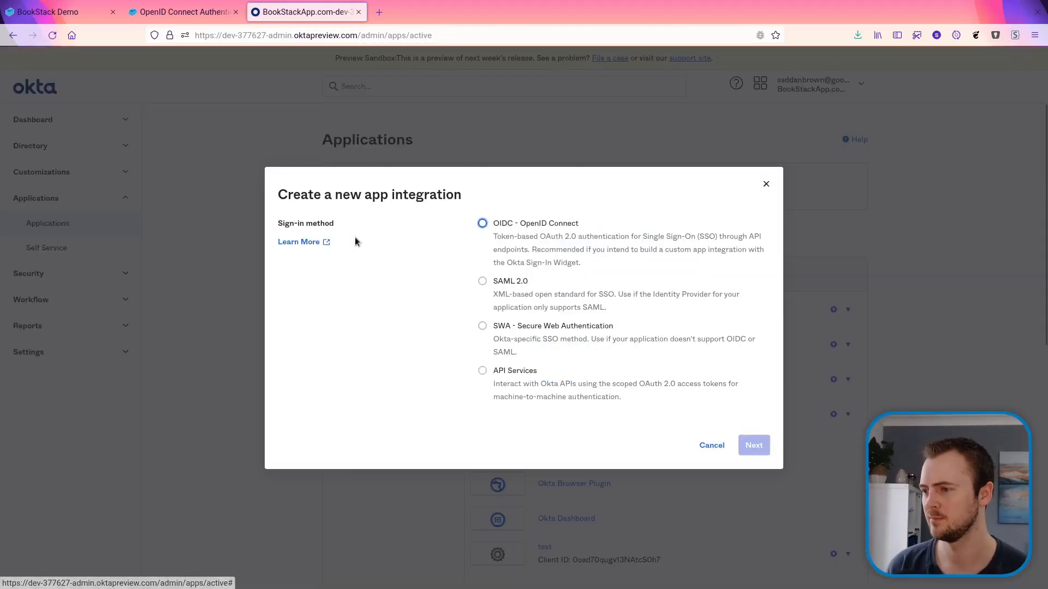
{"action": "left_click", "coordinate": [516, 224]}
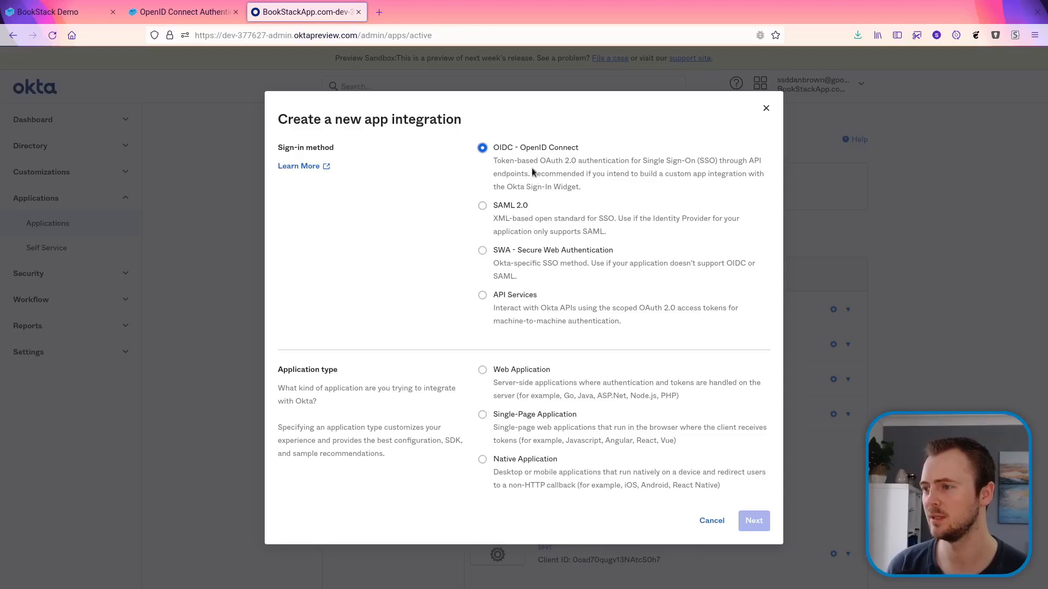
{"action": "left_click", "coordinate": [519, 371]}
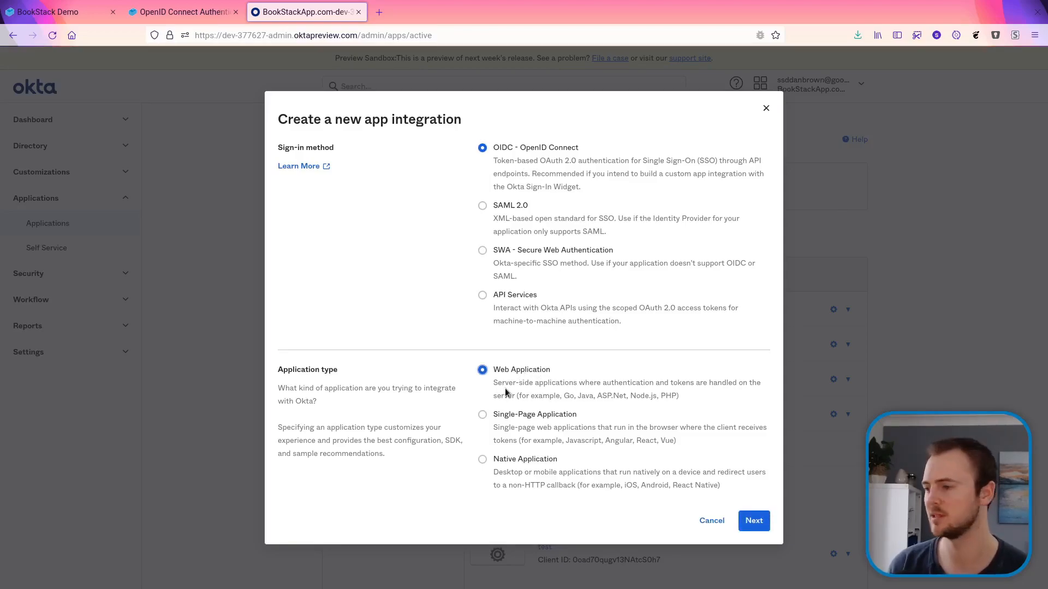
{"action": "left_click", "coordinate": [751, 521]}
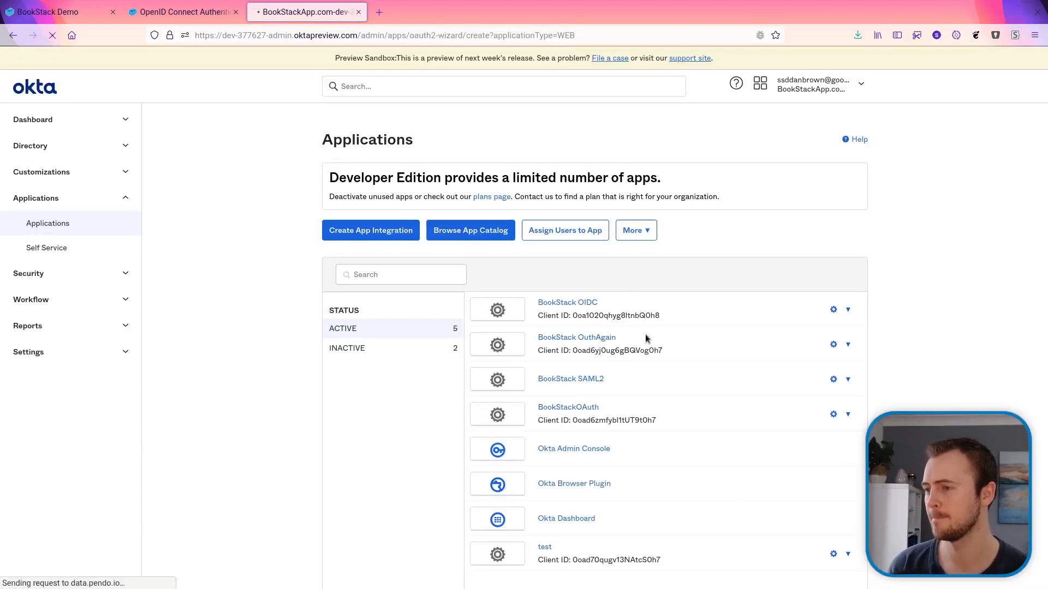
Step: Name the new web app integration "BookStack OIDC (Video)"
{"action": "triple_click", "coordinate": [581, 200]}
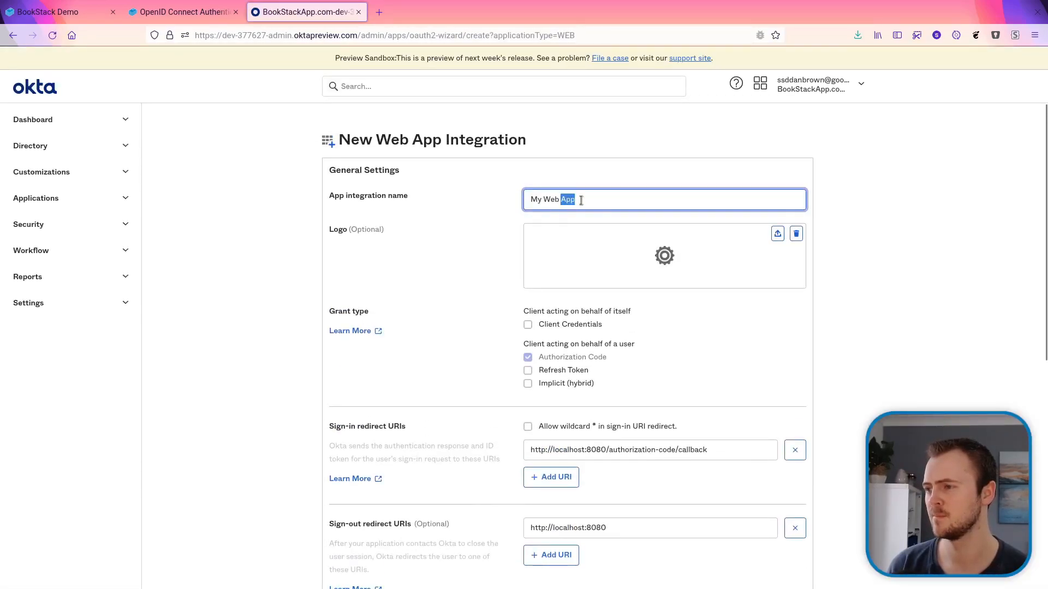
{"action": "type", "text": "B"}
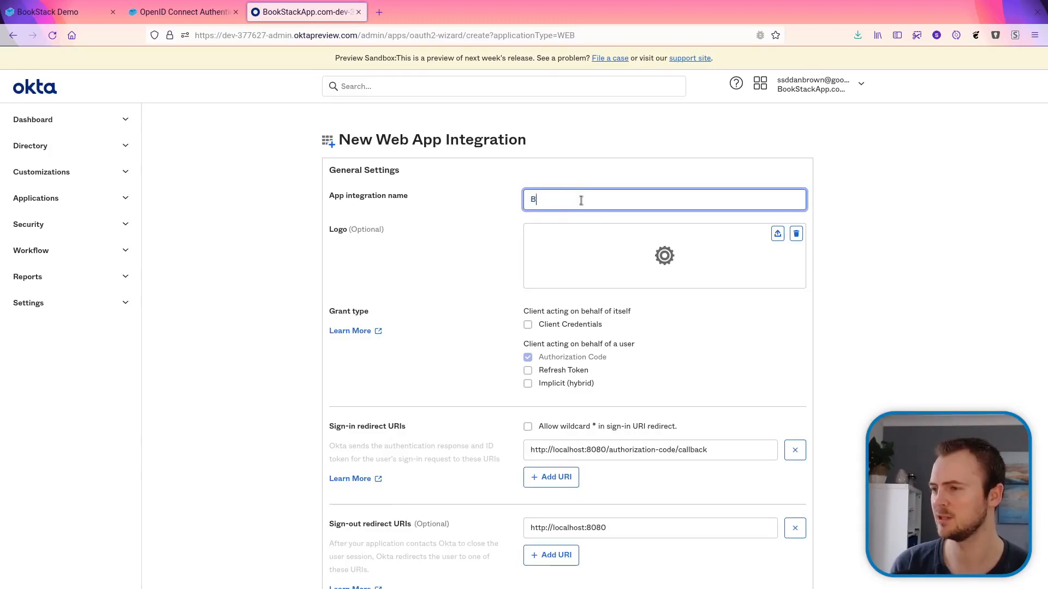
{"action": "type", "text": "ookStack O(Video)"}
{"action": "key", "text": "ctrl+Left"}
{"action": "key", "text": "ctrl+Left"}
{"action": "type", "text": "OIDC"}
{"action": "key", "text": "End"}
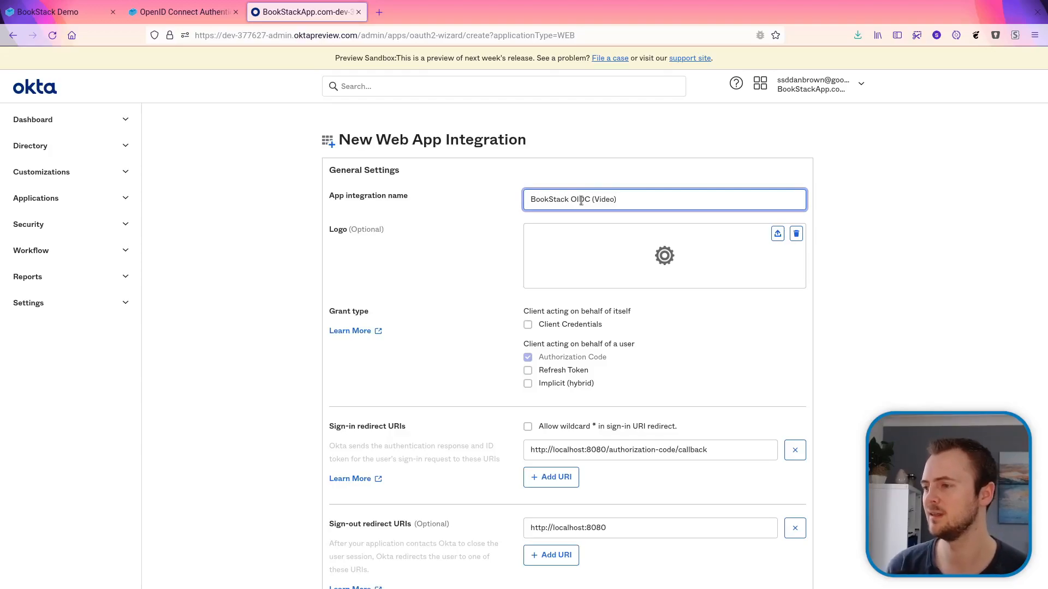
{"action": "scroll", "coordinate": [608, 201], "scroll_direction": "down", "scroll_amount": 2}
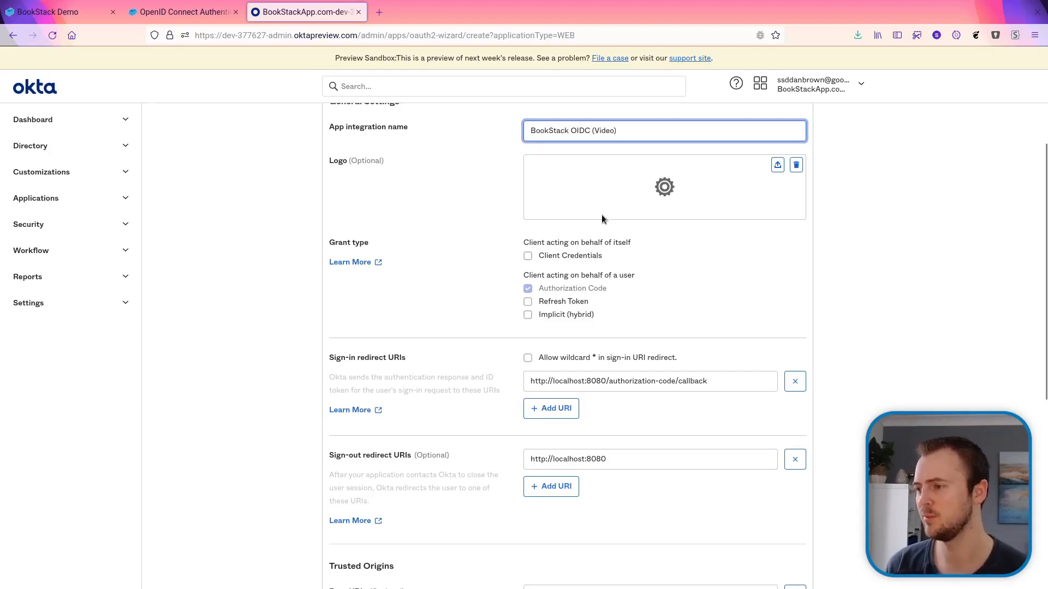
{"action": "scroll", "coordinate": [601, 218], "scroll_direction": "down", "scroll_amount": 2}
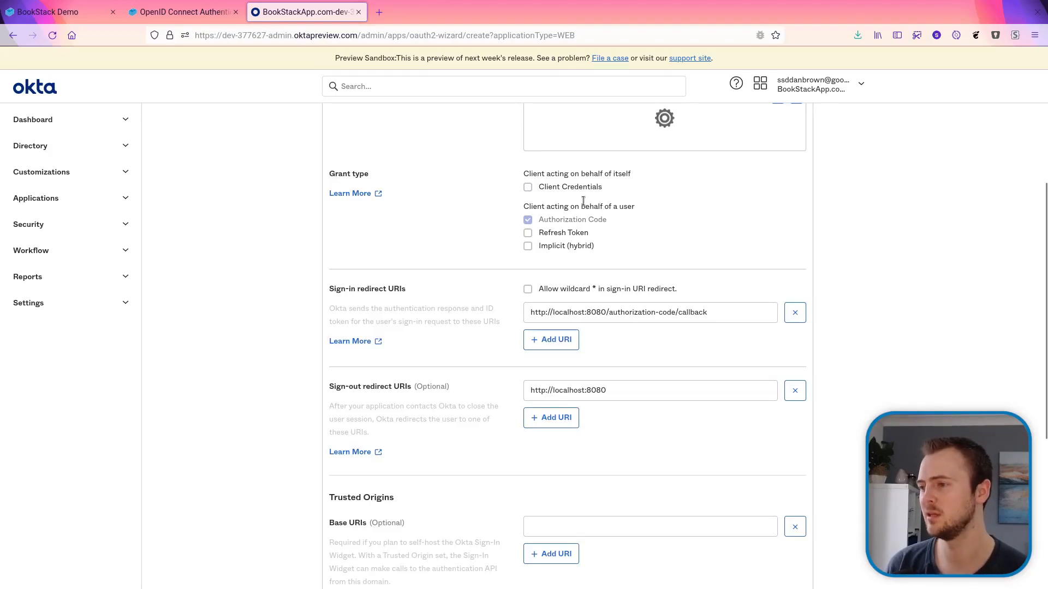
{"action": "scroll", "coordinate": [588, 218], "scroll_direction": "down", "scroll_amount": 4}
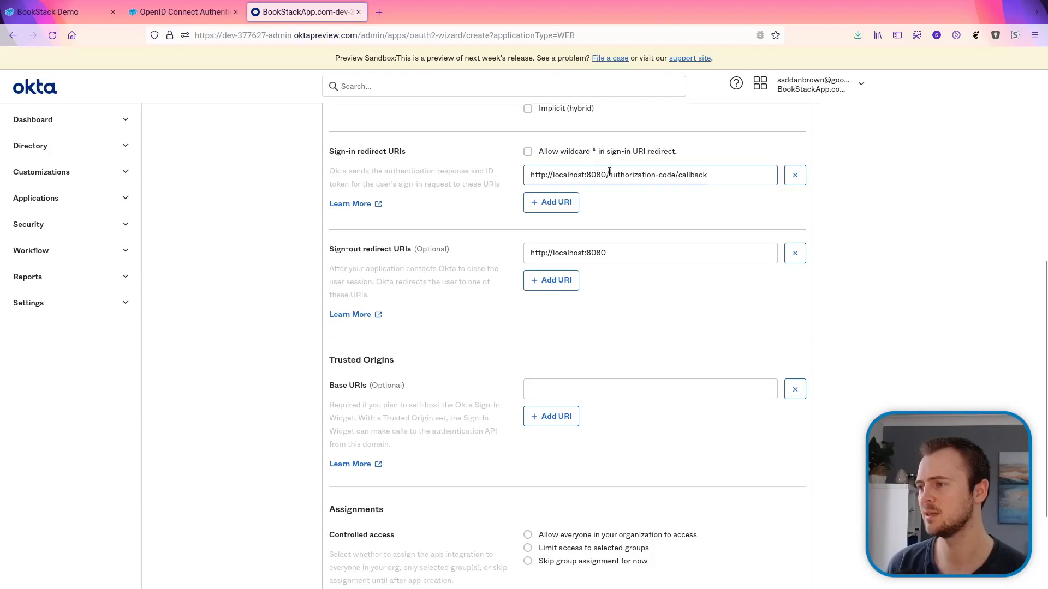
{"action": "left_click", "coordinate": [204, 17]}
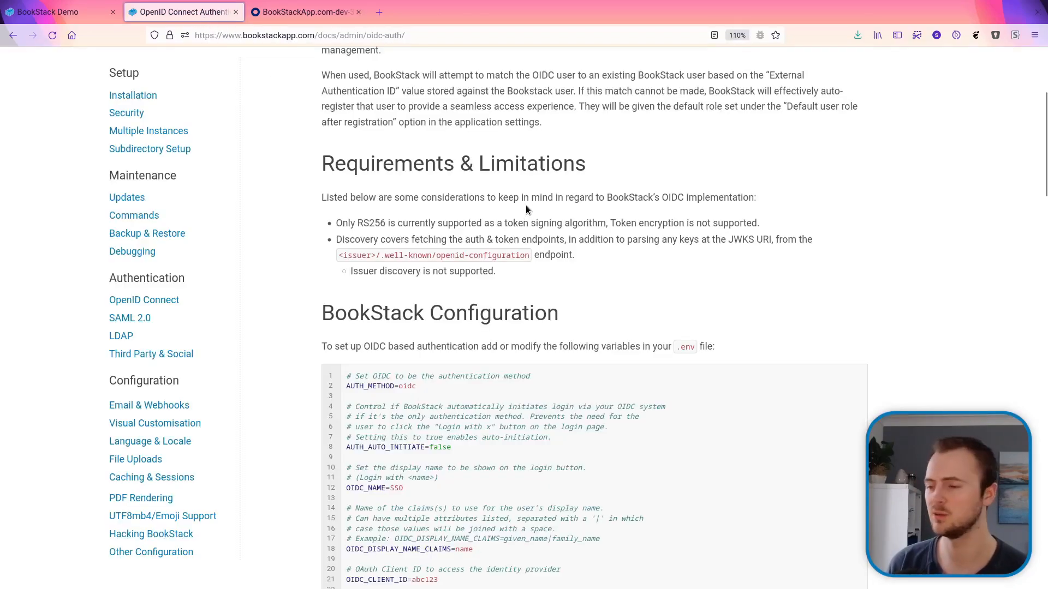
{"action": "scroll", "coordinate": [525, 205], "scroll_direction": "down", "scroll_amount": 10}
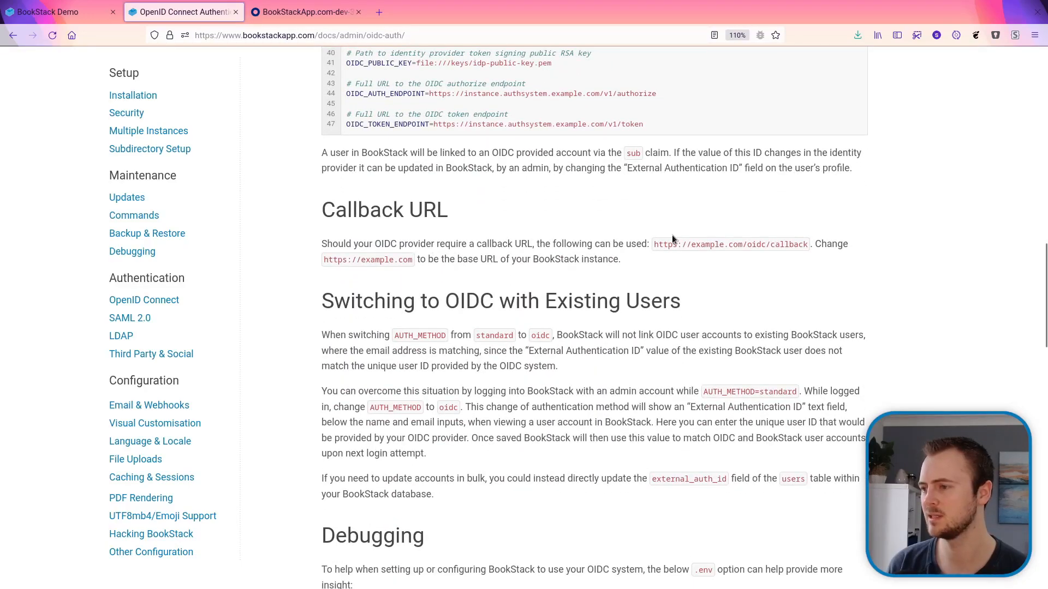
{"action": "left_click_drag", "start_coordinate": [653, 244], "coordinate": [808, 244]}
{"action": "key", "text": "ctrl+c"}
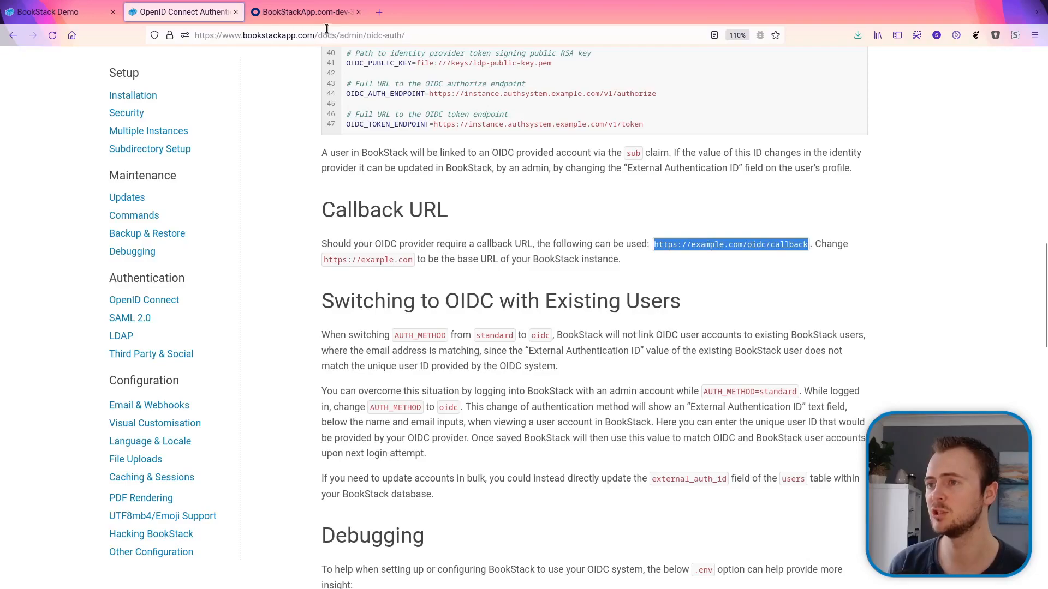
{"action": "left_click", "coordinate": [306, 12]}
{"action": "left_click_drag", "start_coordinate": [712, 175], "coordinate": [494, 170]}
{"action": "key", "text": "ctrl+v"}
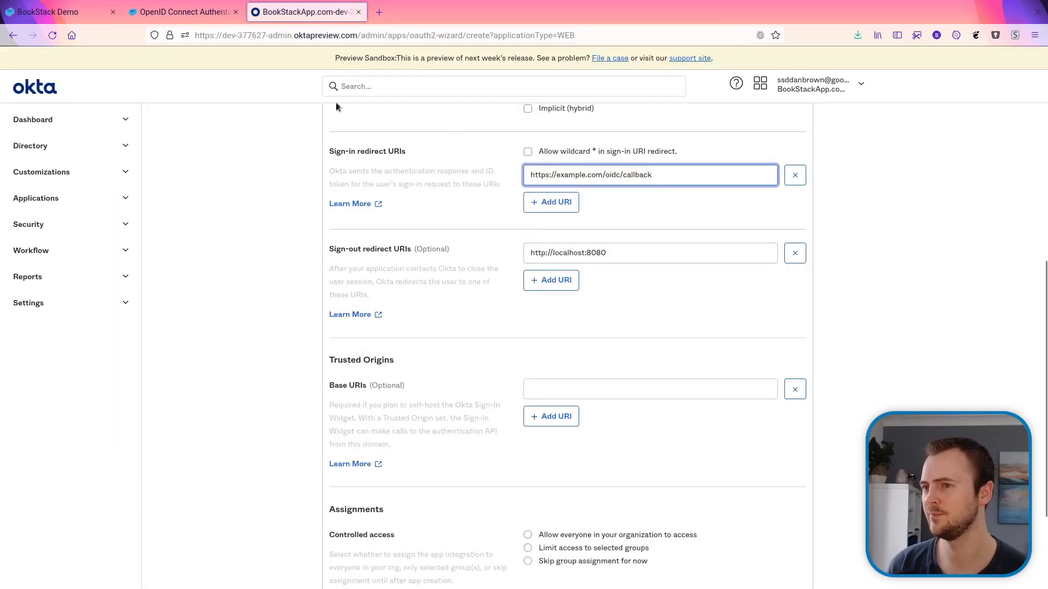
{"action": "left_click", "coordinate": [171, 12]}
{"action": "key", "text": "ctrl+Page_Up"}
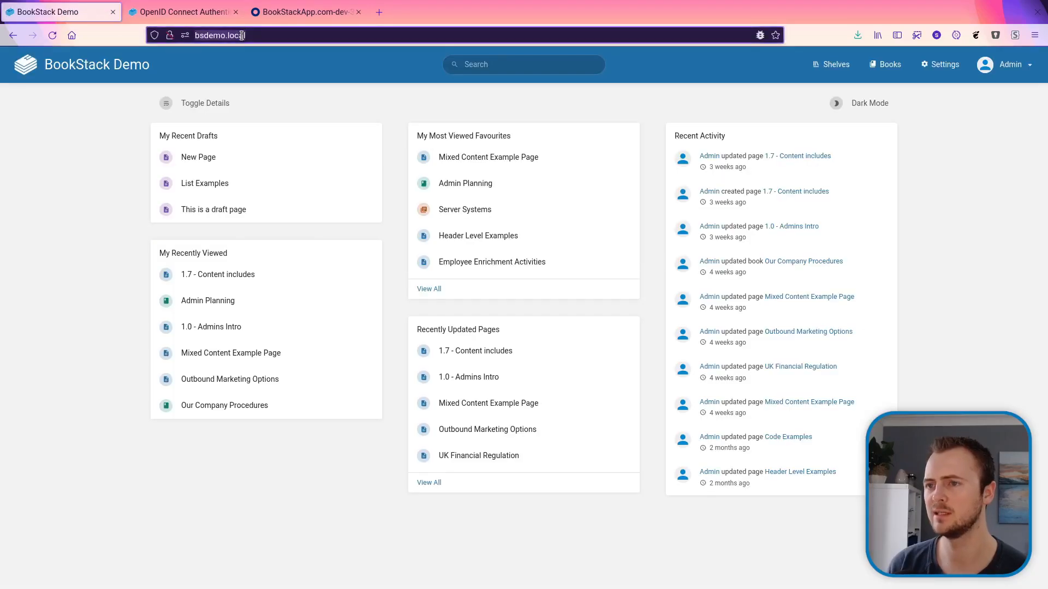
{"action": "left_click", "coordinate": [284, 11]}
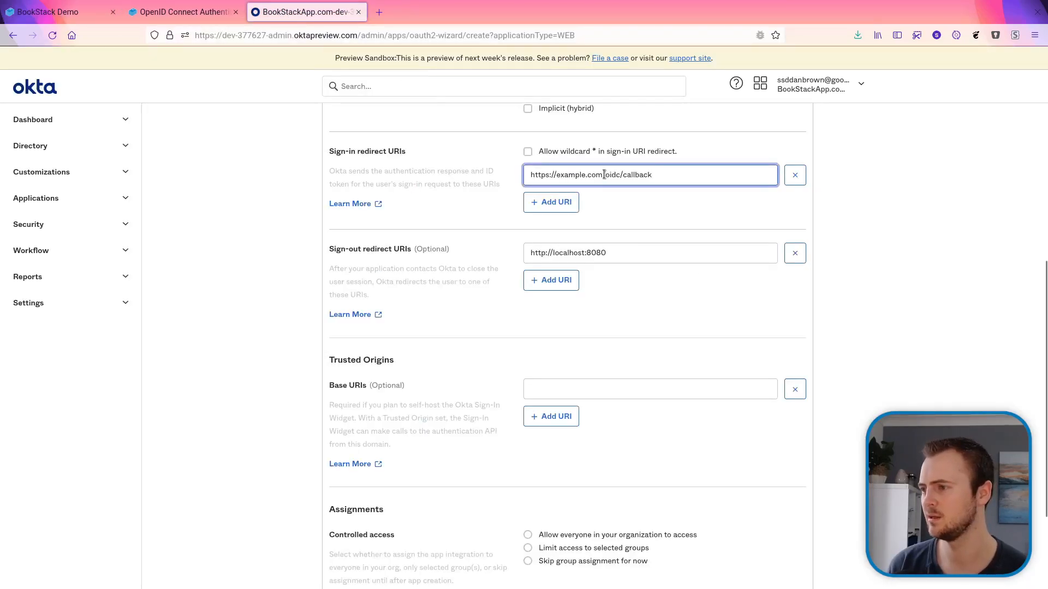
{"action": "left_click_drag", "start_coordinate": [603, 174], "coordinate": [522, 173]}
{"action": "type", "text": "http://bsdemo.local"}
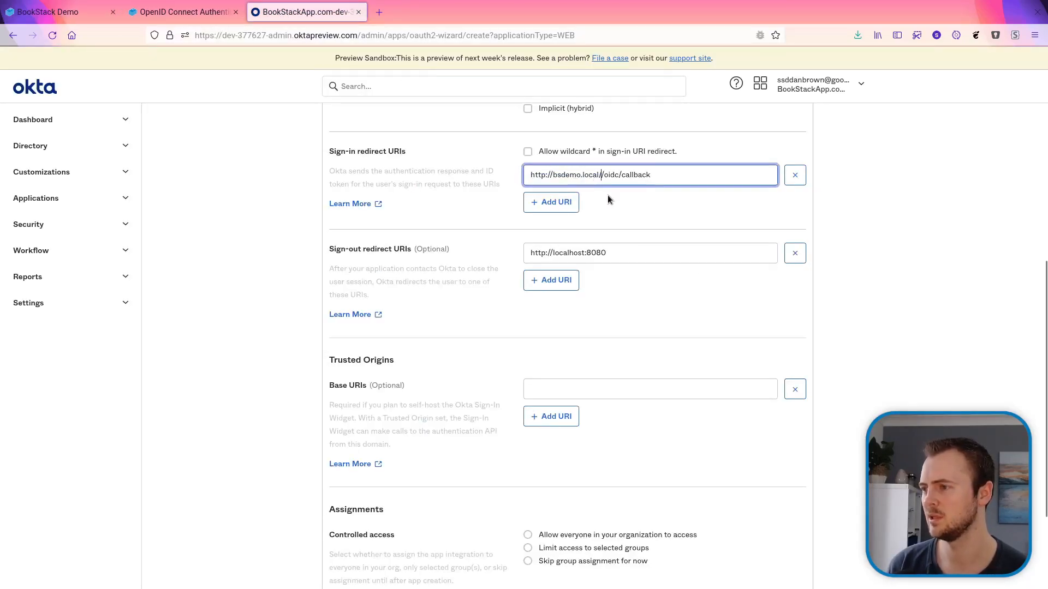
{"action": "left_click_drag", "start_coordinate": [529, 175], "coordinate": [600, 175]}
{"action": "key", "text": "ctrl+c"}
{"action": "left_click", "coordinate": [601, 175]}
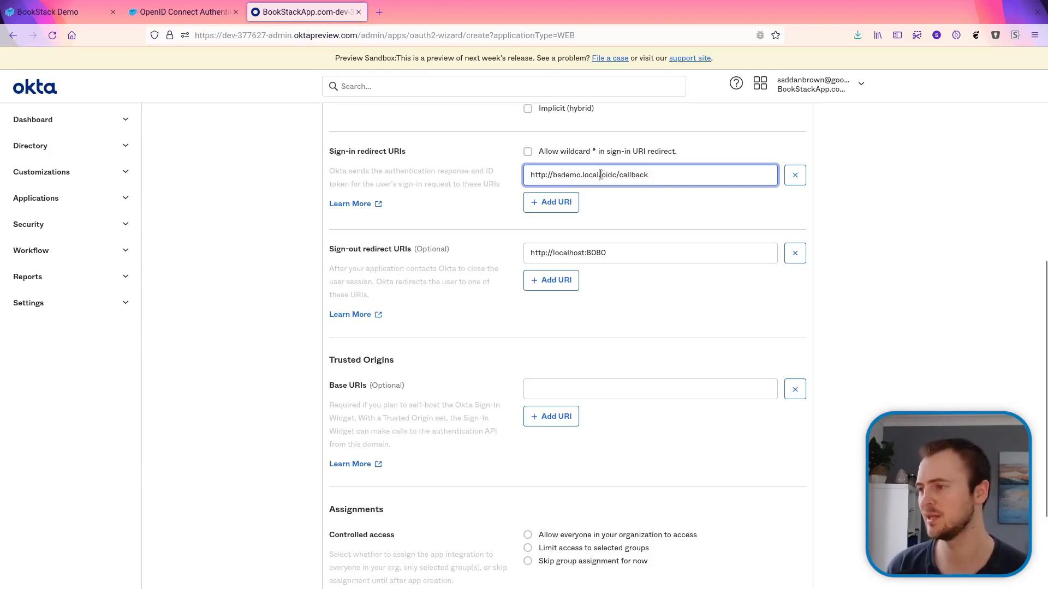
{"action": "type", "text": "/"}
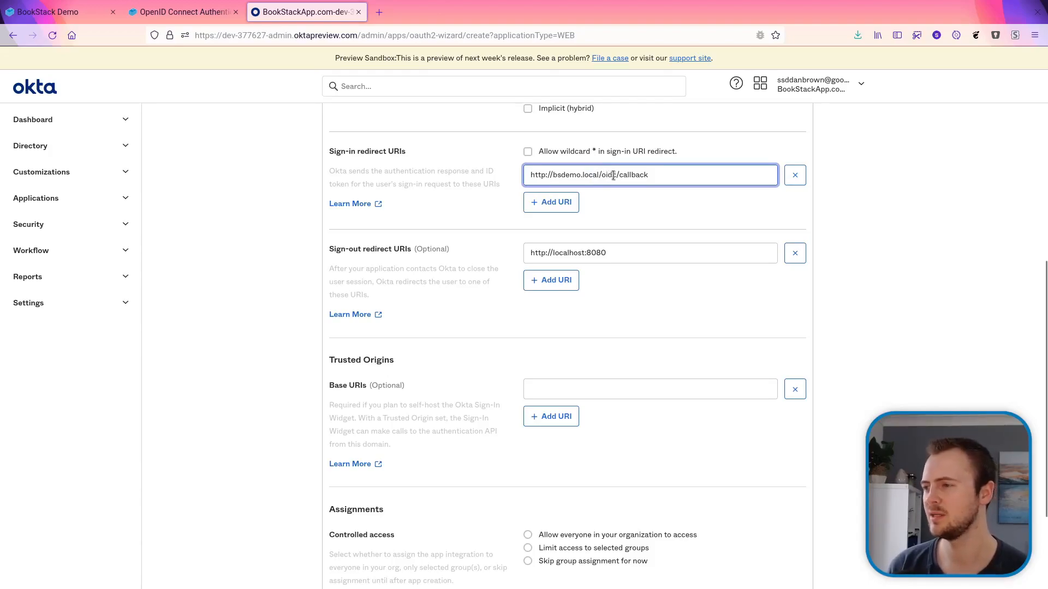
{"action": "left_click", "coordinate": [647, 257]}
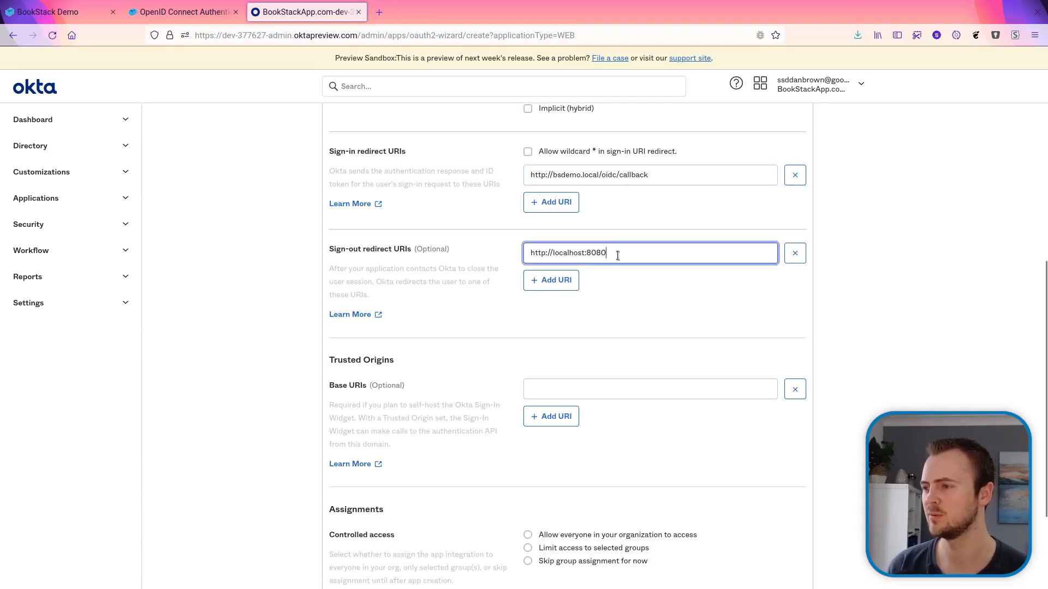
{"action": "left_click_drag", "start_coordinate": [643, 257], "coordinate": [435, 253]}
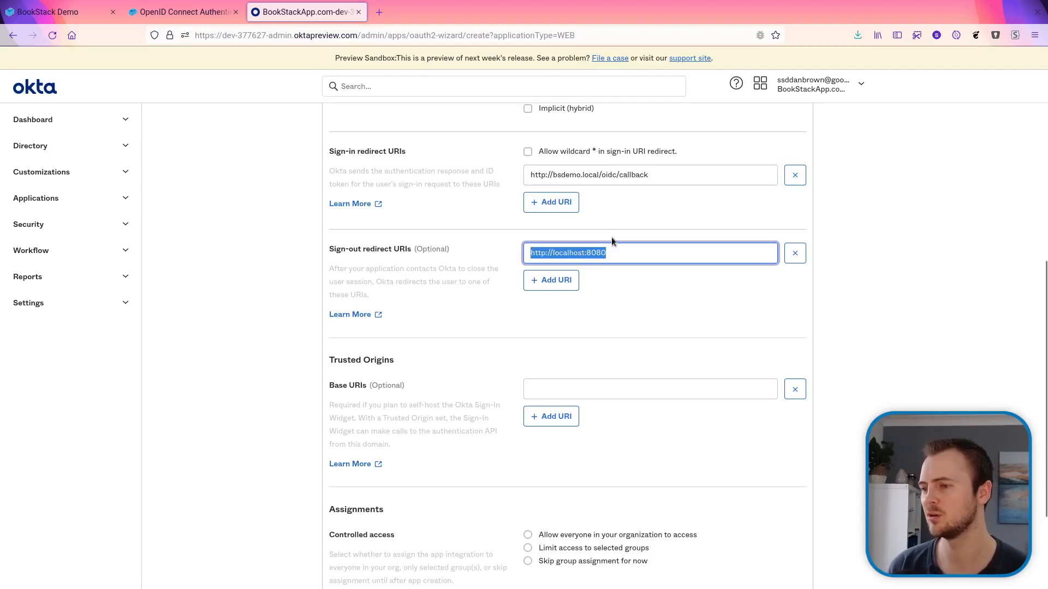
{"action": "key", "text": "ctrl+v"}
{"action": "key", "text": "BackSpace"}
{"action": "left_click", "coordinate": [633, 284]}
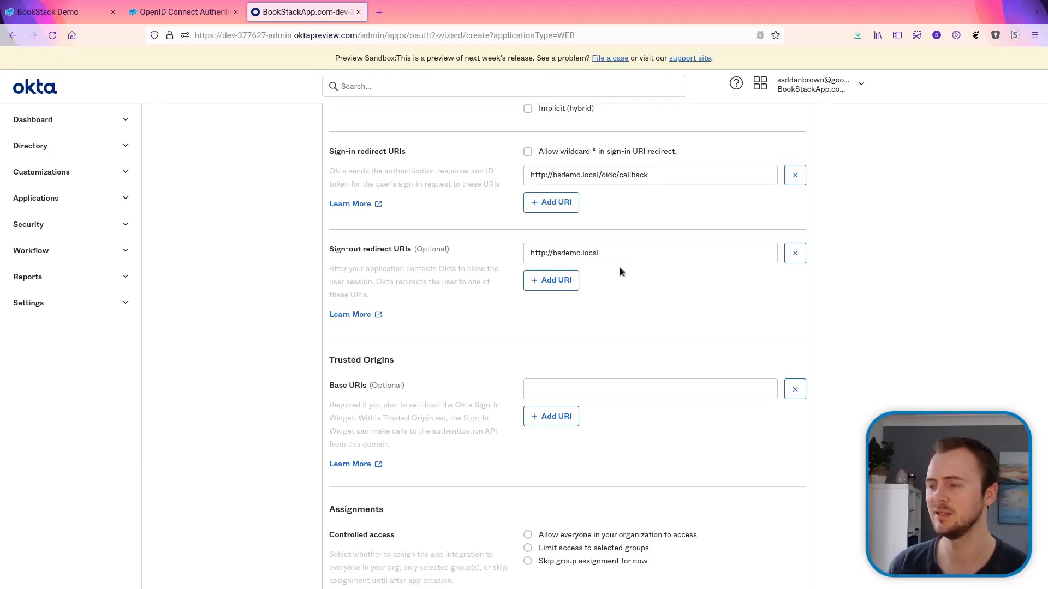
Step: Set controlled access to allow everyone in the organization and save the new app integration
{"action": "scroll", "coordinate": [620, 267], "scroll_direction": "down", "scroll_amount": 3}
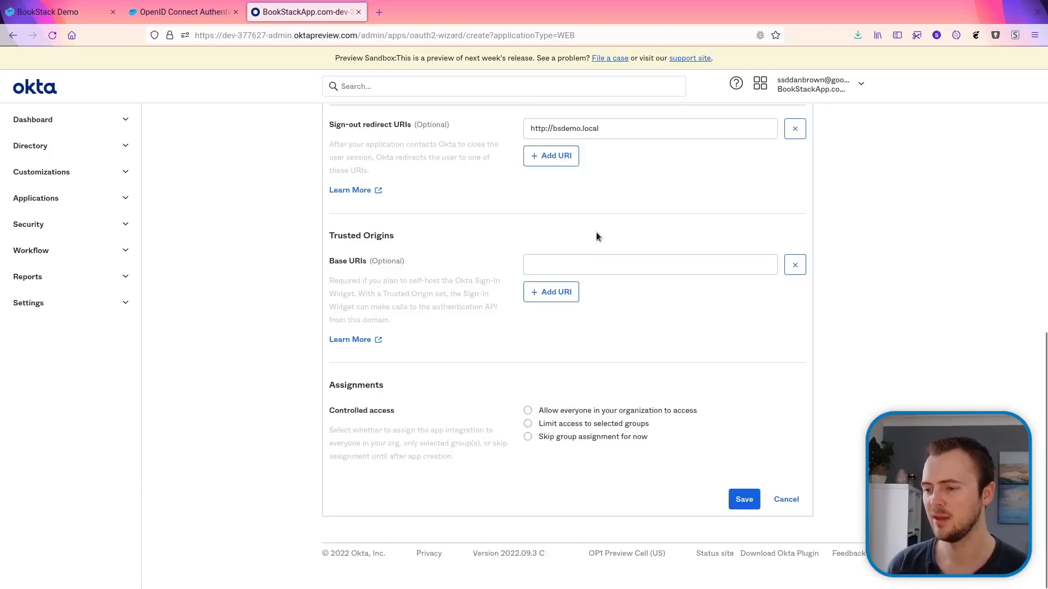
{"action": "left_click", "coordinate": [581, 411]}
{"action": "scroll", "coordinate": [715, 469], "scroll_direction": "down", "scroll_amount": 2}
{"action": "left_click", "coordinate": [743, 499]}
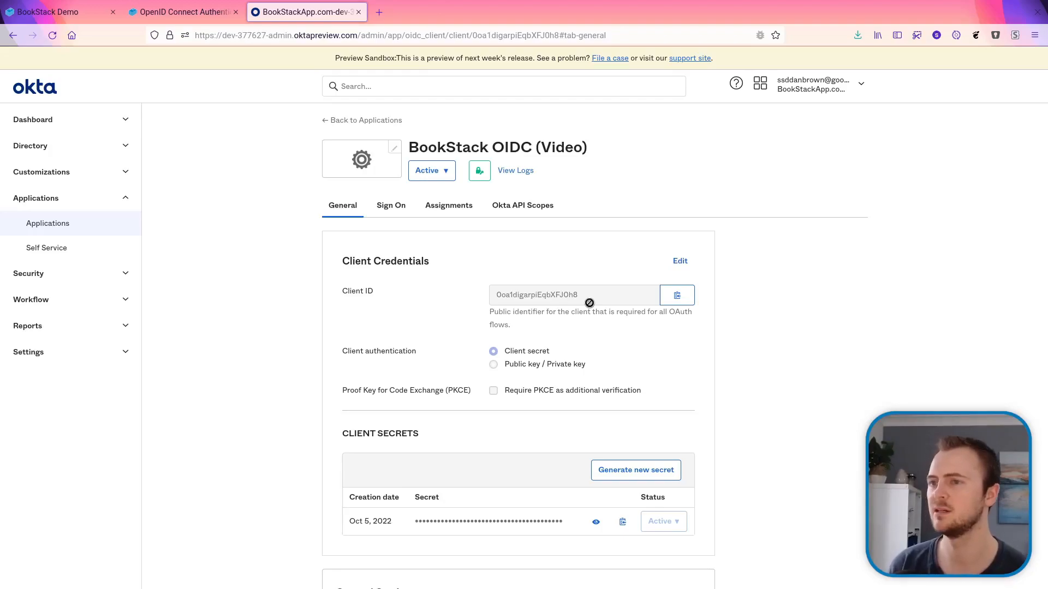
Step: Copy the whole block of OIDC .env variables from the BookStack Configuration section of the OpenID Connect docs
{"action": "left_click", "coordinate": [199, 15]}
{"action": "scroll", "coordinate": [531, 372], "scroll_direction": "up", "scroll_amount": 10}
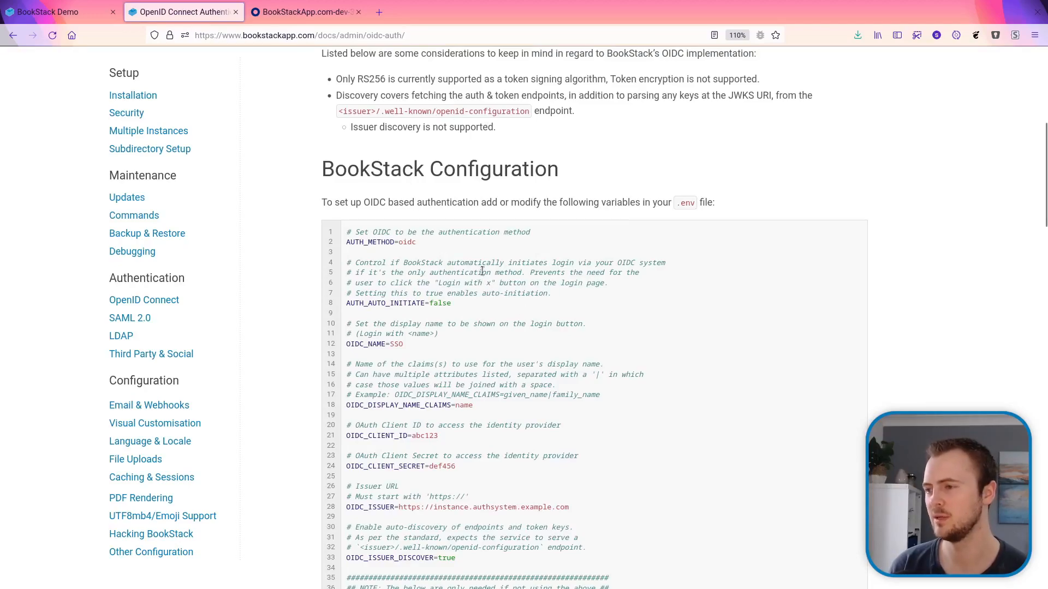
{"action": "scroll", "coordinate": [440, 309], "scroll_direction": "down", "scroll_amount": 2}
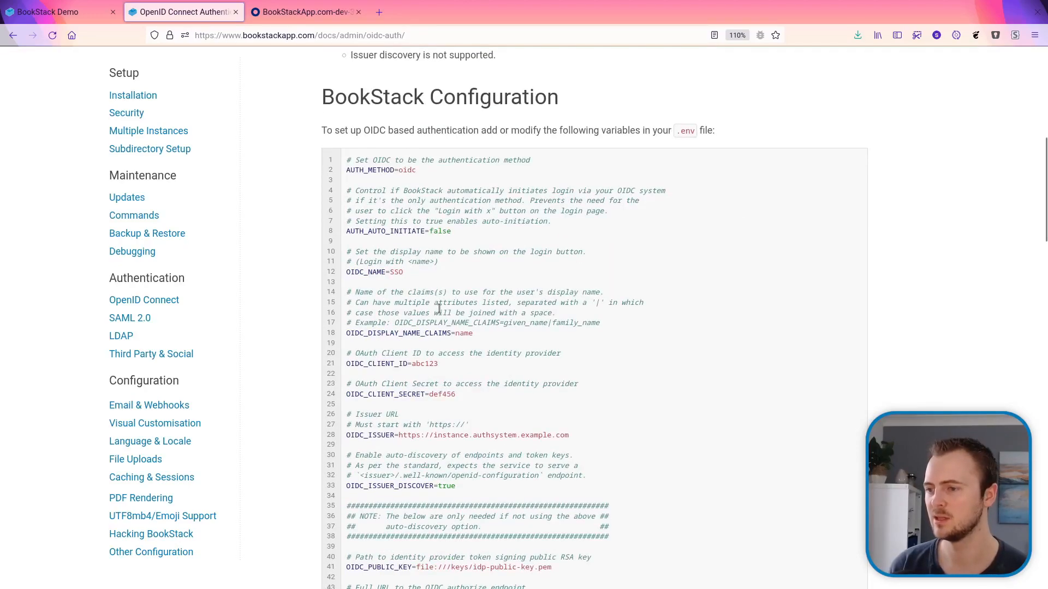
{"action": "left_click_drag", "start_coordinate": [347, 159], "coordinate": [628, 587]}
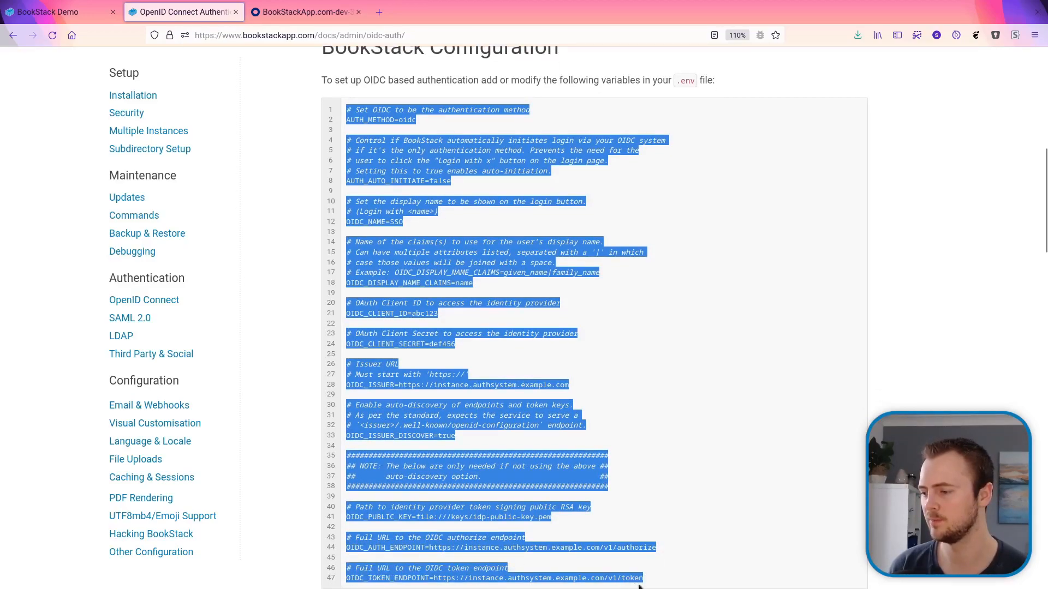
{"action": "scroll", "coordinate": [512, 438], "scroll_direction": "down", "scroll_amount": 2}
{"action": "scroll", "coordinate": [480, 382], "scroll_direction": "up", "scroll_amount": 1}
{"action": "right_click", "coordinate": [415, 268]}
{"action": "left_click", "coordinate": [432, 279]}
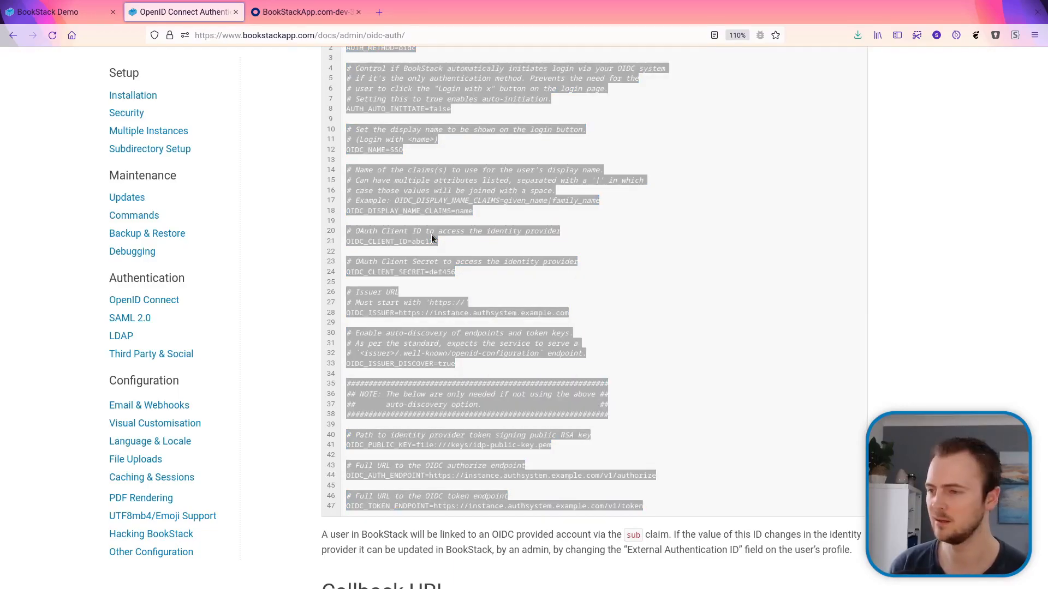
Step: Switch to the terminal, change to the /var/www/bookstack directory and open its .env file in vim
{"action": "key", "text": "alt+Tab"}
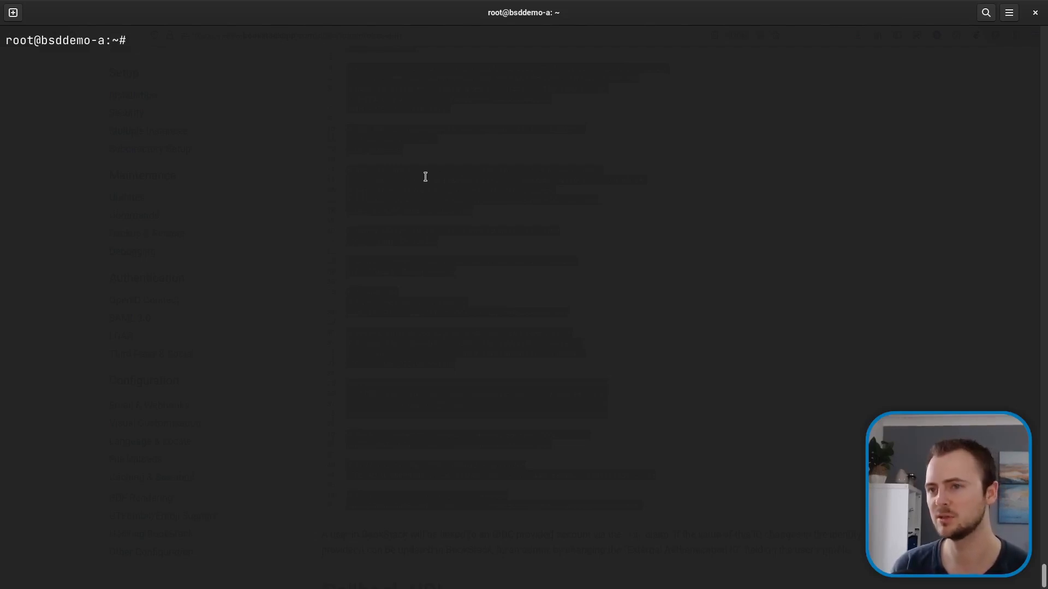
{"action": "type", "text": "cd /var/www/"}
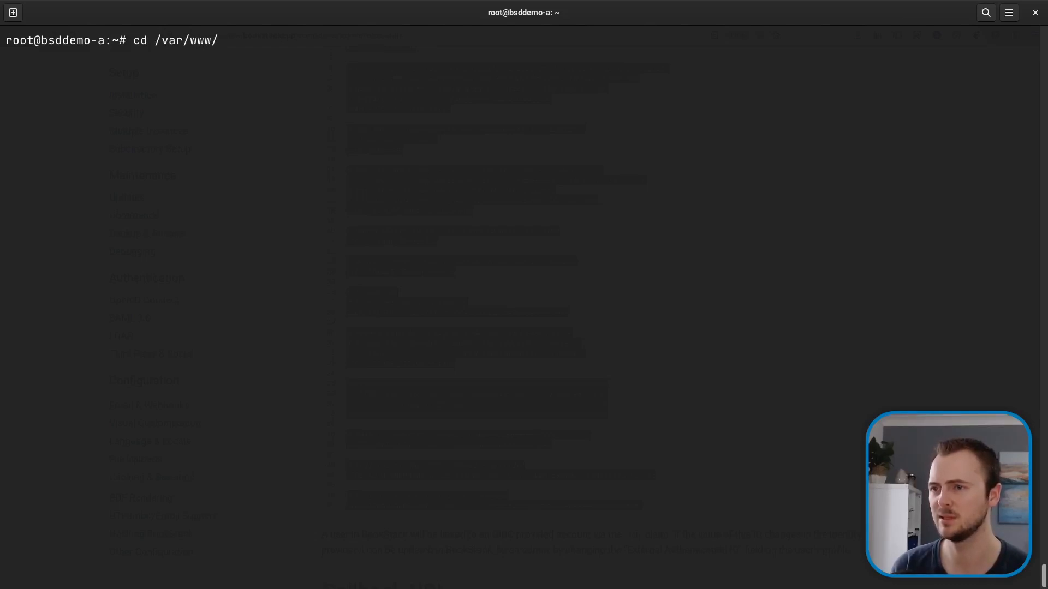
{"action": "type", "text": "bo"}
{"action": "key", "text": "Tab"}
{"action": "key", "text": "Return"}
{"action": "type", "text": "vim "}
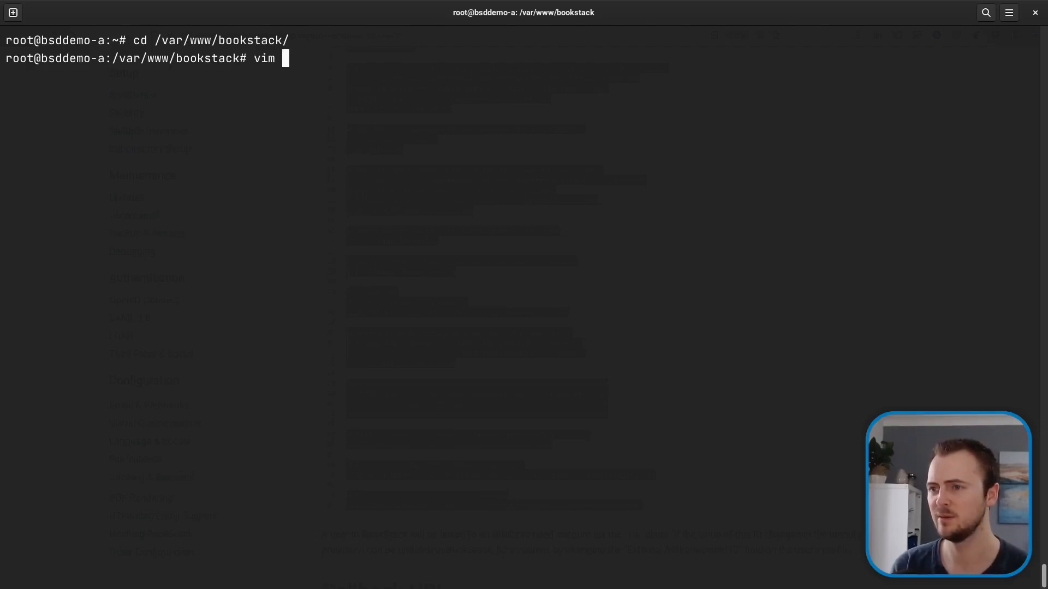
{"action": "type", "text": ".env"}
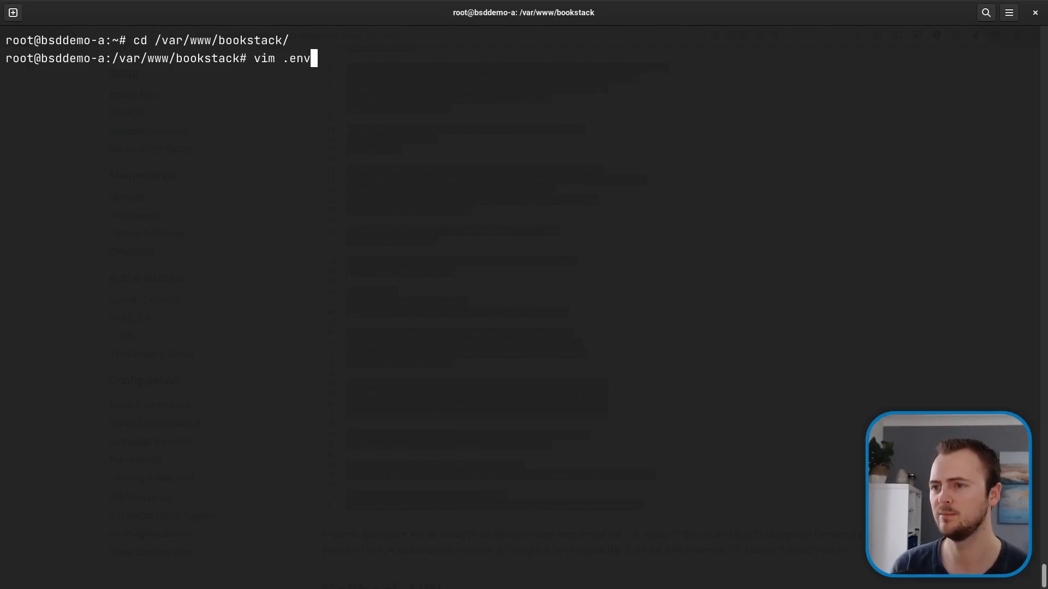
{"action": "key", "text": "Return"}
Step: Paste the copied block of OIDC variables at the end of the .env file, below the SMTP mail options
{"action": "key", "text": "Up"}
{"action": "key", "text": "Up"}
{"action": "key", "text": "Up"}
{"action": "key", "text": "Up"}
{"action": "key", "text": "Up"}
{"action": "key", "text": "Up"}
{"action": "key", "text": "Up"}
{"action": "key", "text": "Down"}
{"action": "key", "text": "Down"}
{"action": "key", "text": "Down"}
{"action": "key", "text": "Down"}
{"action": "key", "text": "Down"}
{"action": "key", "text": "Down"}
{"action": "key", "text": "Down"}
{"action": "key", "text": "Down"}
{"action": "key", "text": "Down"}
{"action": "key", "text": "Down"}
{"action": "key", "text": "Down"}
{"action": "key", "text": "Down"}
{"action": "key", "text": "Up"}
{"action": "key", "text": "Up"}
{"action": "key", "text": "Up"}
{"action": "key", "text": "Up"}
{"action": "key", "text": "Up"}
{"action": "key", "text": "Up"}
{"action": "key", "text": "Up"}
{"action": "key", "text": "Up"}
{"action": "key", "text": "Up"}
{"action": "key", "text": "Up"}
{"action": "key", "text": "Up"}
{"action": "key", "text": "Up"}
{"action": "key", "text": "Up"}
{"action": "key", "text": "Up"}
{"action": "key", "text": "Up"}
{"action": "key", "text": "Up"}
{"action": "key", "text": "Up"}
{"action": "key", "text": "Up"}
{"action": "key", "text": "Up"}
{"action": "key", "text": "Up"}
{"action": "key", "text": "Down"}
{"action": "key", "text": "Down"}
{"action": "key", "text": "Down"}
{"action": "key", "text": "Down"}
{"action": "key", "text": "Down"}
{"action": "key", "text": "Down"}
{"action": "key", "text": "Down"}
{"action": "key", "text": "Down"}
{"action": "key", "text": "Down"}
{"action": "key", "text": "Down"}
{"action": "key", "text": "Down"}
{"action": "key", "text": "Down"}
{"action": "key", "text": "Down"}
{"action": "key", "text": "Down"}
{"action": "key", "text": "Down"}
{"action": "key", "text": "Down"}
{"action": "key", "text": "Down"}
{"action": "key", "text": "Down"}
{"action": "key", "text": "Down"}
{"action": "key", "text": "Down"}
{"action": "key", "text": "Down"}
{"action": "key", "text": "Down"}
{"action": "key", "text": "Down"}
{"action": "key", "text": "Down"}
{"action": "key", "text": "Down"}
{"action": "key", "text": "Down"}
{"action": "key", "text": "Down"}
{"action": "key", "text": "Down"}
{"action": "key", "text": "Down"}
{"action": "key", "text": "Down"}
{"action": "key", "text": "Down"}
{"action": "key", "text": "Down"}
{"action": "key", "text": "Down"}
{"action": "key", "text": "Down"}
{"action": "key", "text": "Down"}
{"action": "key", "text": "Down"}
{"action": "key", "text": "Down"}
{"action": "key", "text": "Down"}
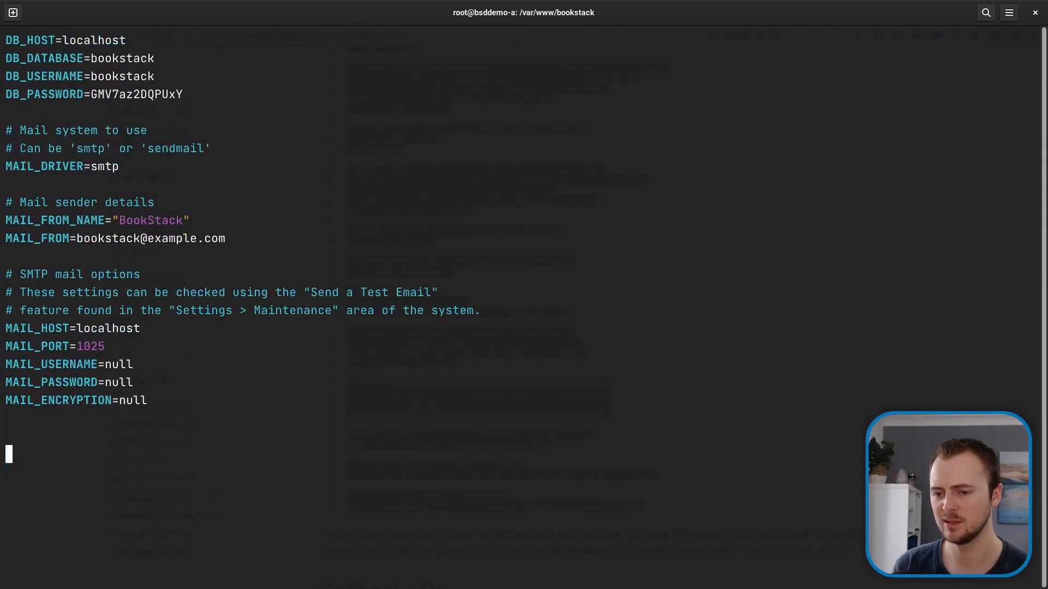
{"action": "key", "text": "i"}
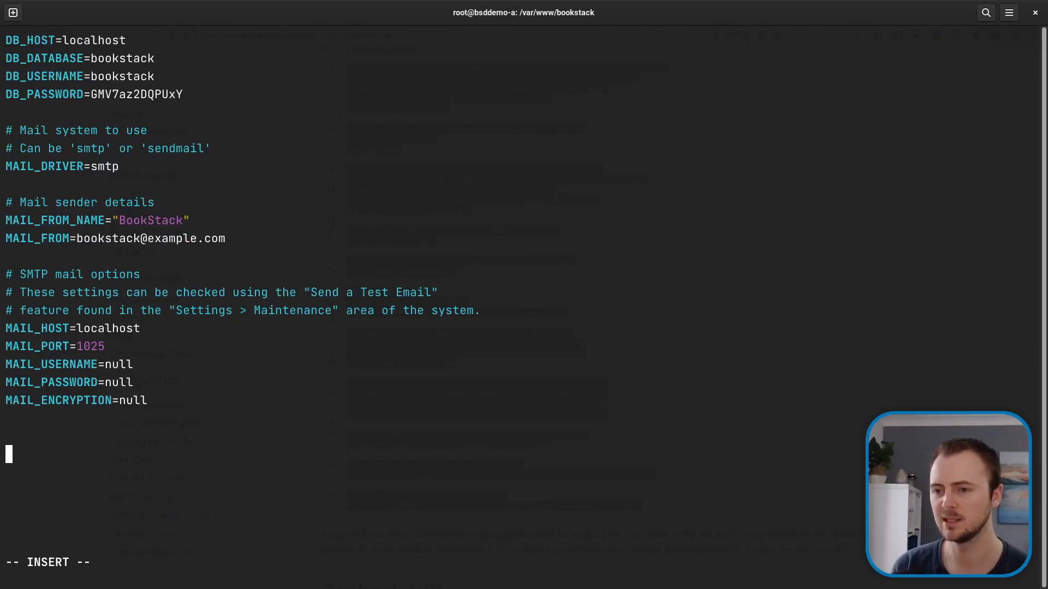
{"action": "key", "text": "ctrl+shift+v"}
Step: Set OIDC_NAME in the pasted block to "Login with Okta", including the double quotes
{"action": "key", "text": "Up"}
{"action": "key", "text": "Up"}
{"action": "key", "text": "Up"}
{"action": "key", "text": "Up"}
{"action": "key", "text": "Up"}
{"action": "key", "text": "Up"}
{"action": "key", "text": "Up"}
{"action": "key", "text": "Up"}
{"action": "key", "text": "Up"}
{"action": "key", "text": "Up"}
{"action": "key", "text": "Up"}
{"action": "key", "text": "Up"}
{"action": "key", "text": "Up"}
{"action": "key", "text": "Up"}
{"action": "key", "text": "Up"}
{"action": "key", "text": "Up"}
{"action": "key", "text": "Up"}
{"action": "key", "text": "Up"}
{"action": "key", "text": "Up"}
{"action": "key", "text": "Up"}
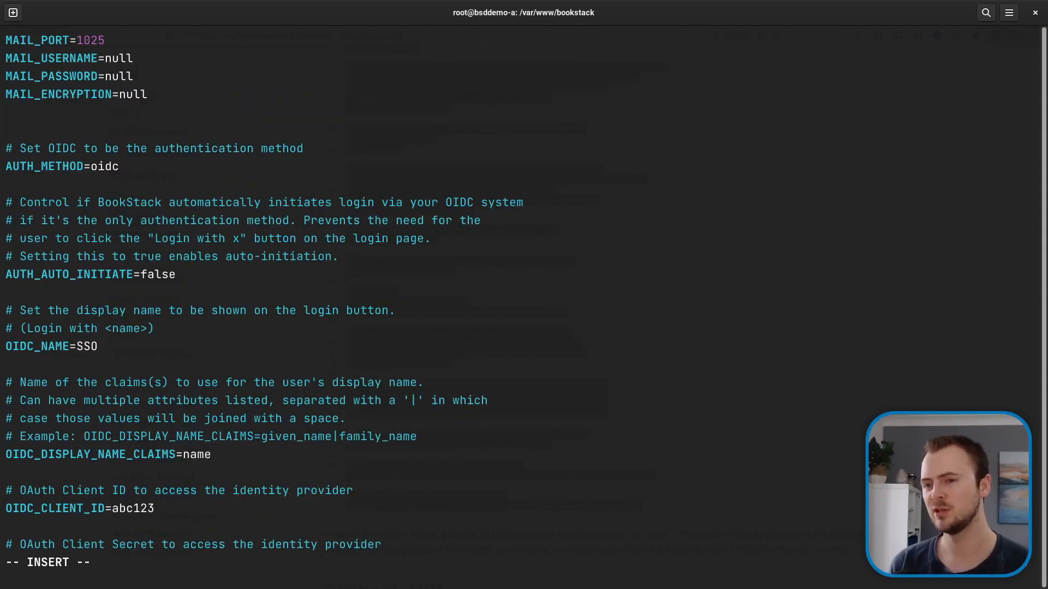
{"action": "key", "text": "End"}
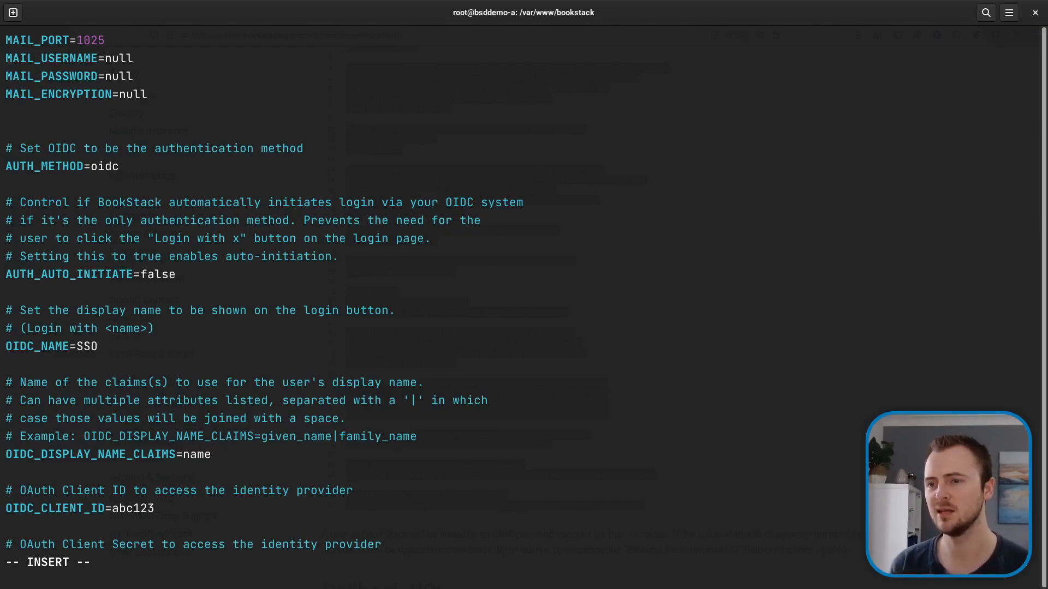
{"action": "key", "text": "Down"}
{"action": "key", "text": "Down"}
{"action": "key", "text": "Down"}
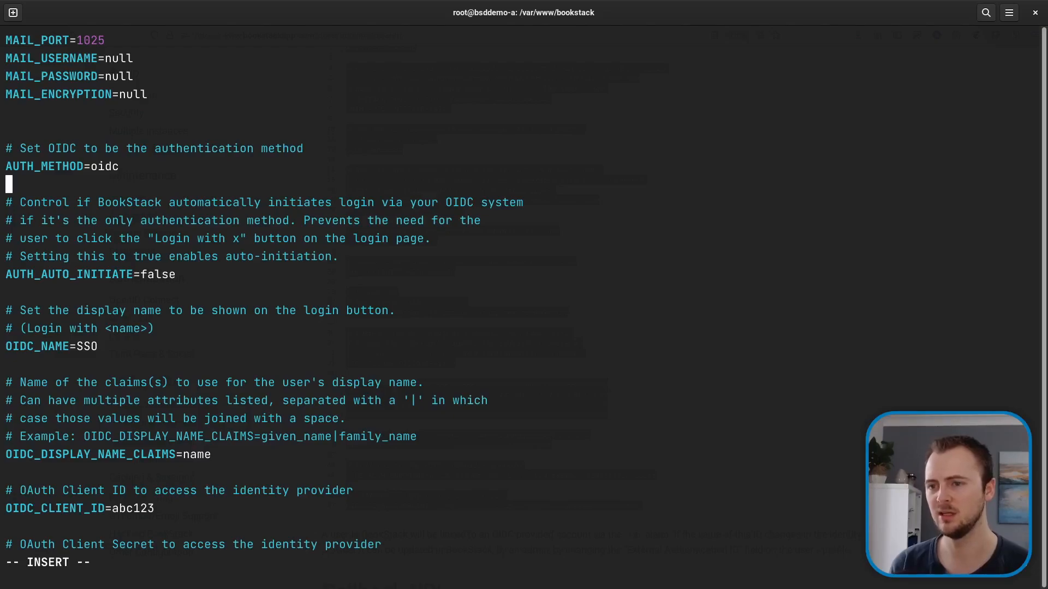
{"action": "key", "text": "Down"}
{"action": "key", "text": "Down"}
{"action": "key", "text": "Down"}
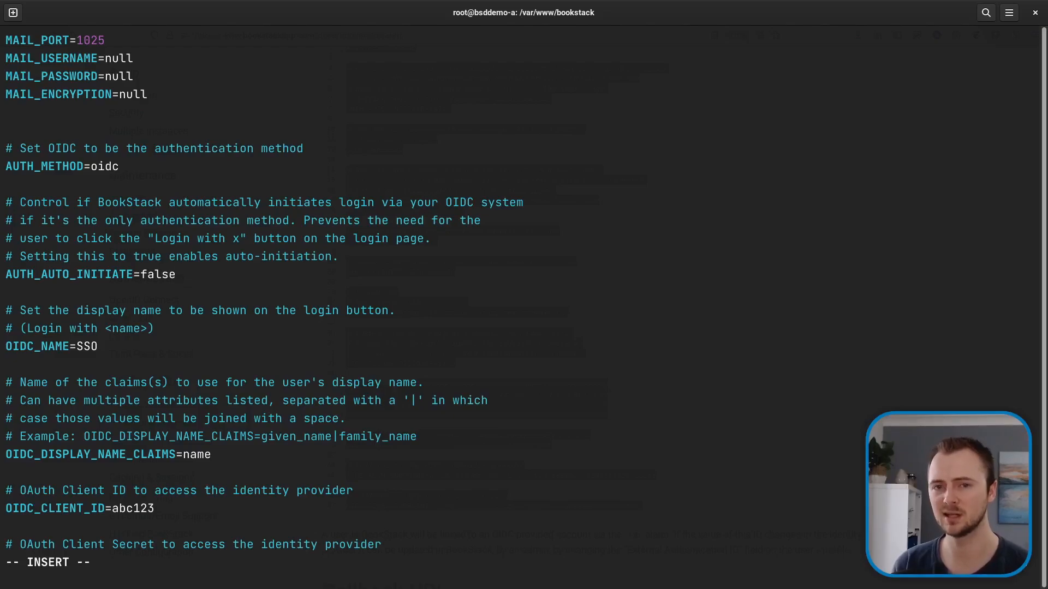
{"action": "scroll", "coordinate": [262, 293], "scroll_direction": "down", "scroll_amount": 1}
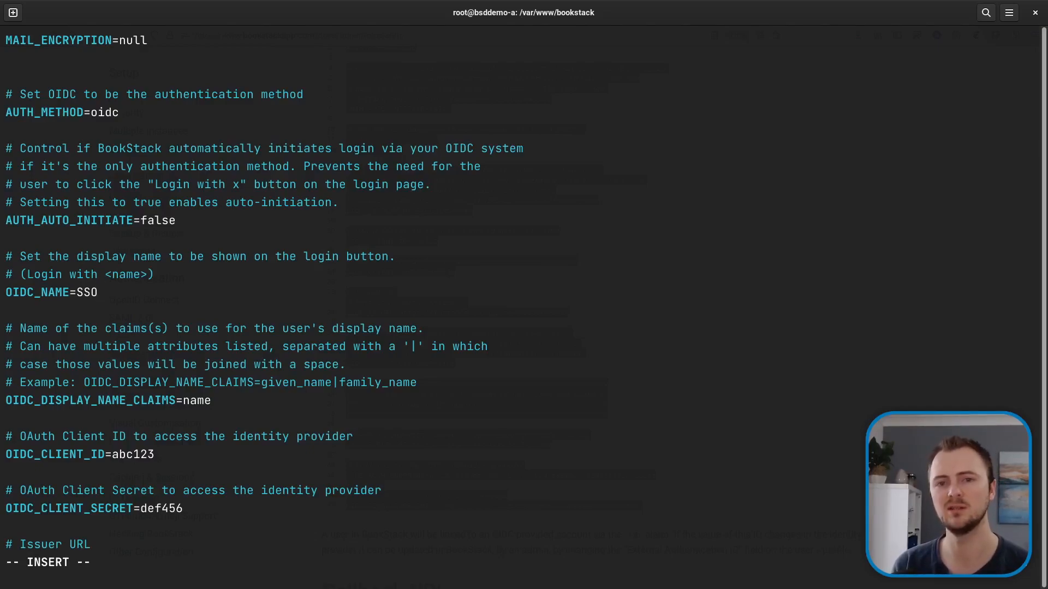
{"action": "key", "text": "BackSpace"}
{"action": "key", "text": "BackSpace"}
{"action": "key", "text": "BackSpace"}
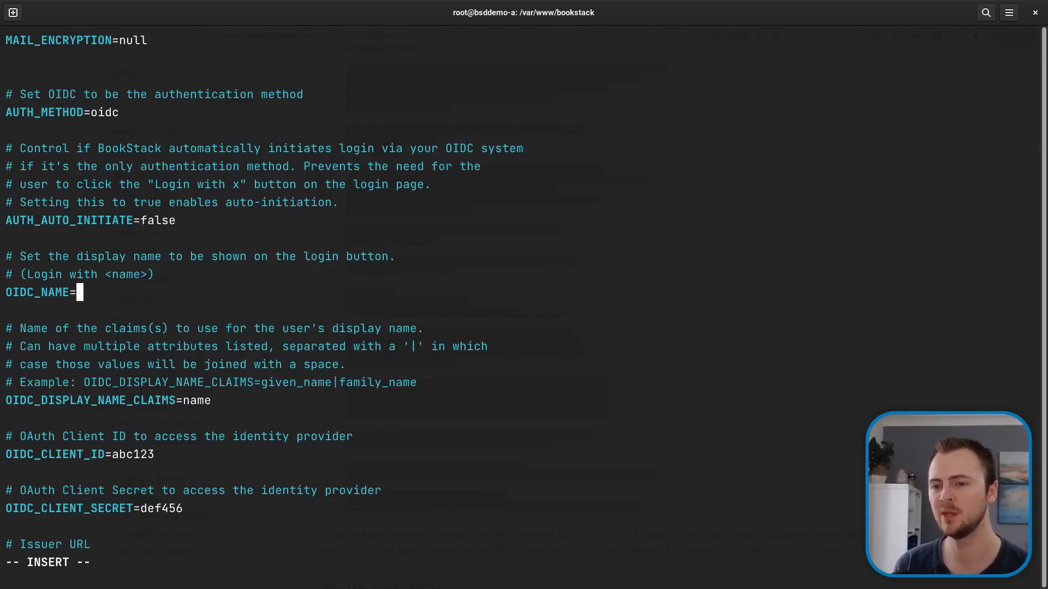
{"action": "type", "text": "\"\""}
{"action": "key", "text": "Left"}
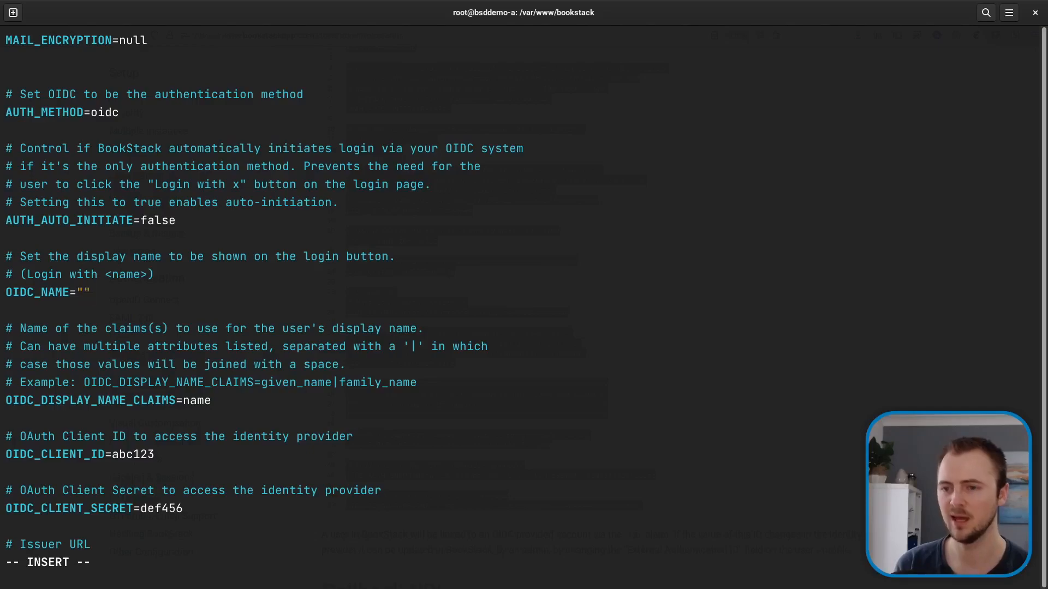
{"action": "type", "text": "Login with Okta"}
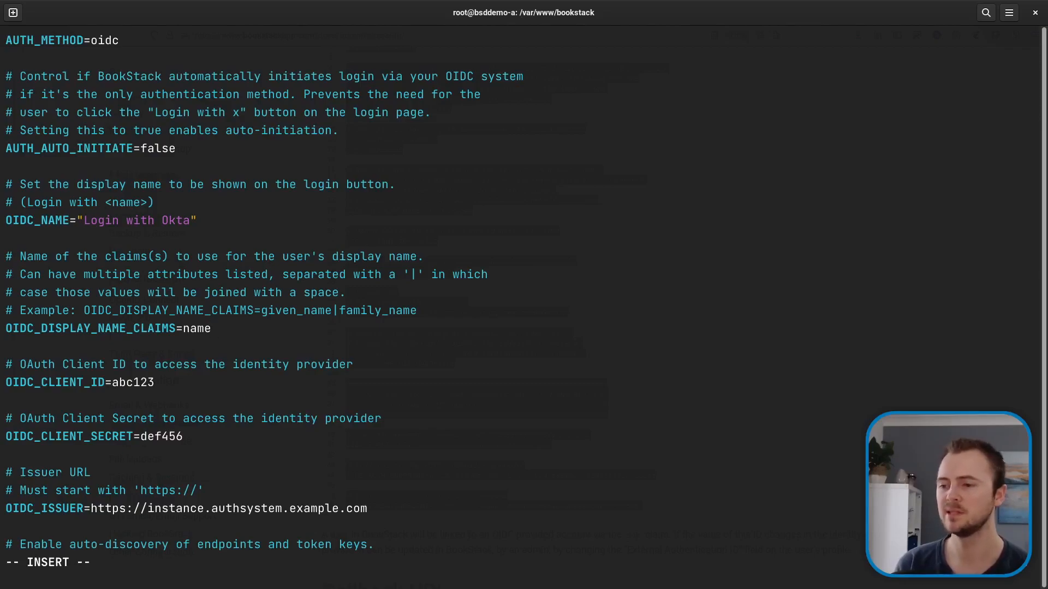
{"action": "key", "text": "Up"}
{"action": "key", "text": "Down"}
{"action": "type", "text": "|"}
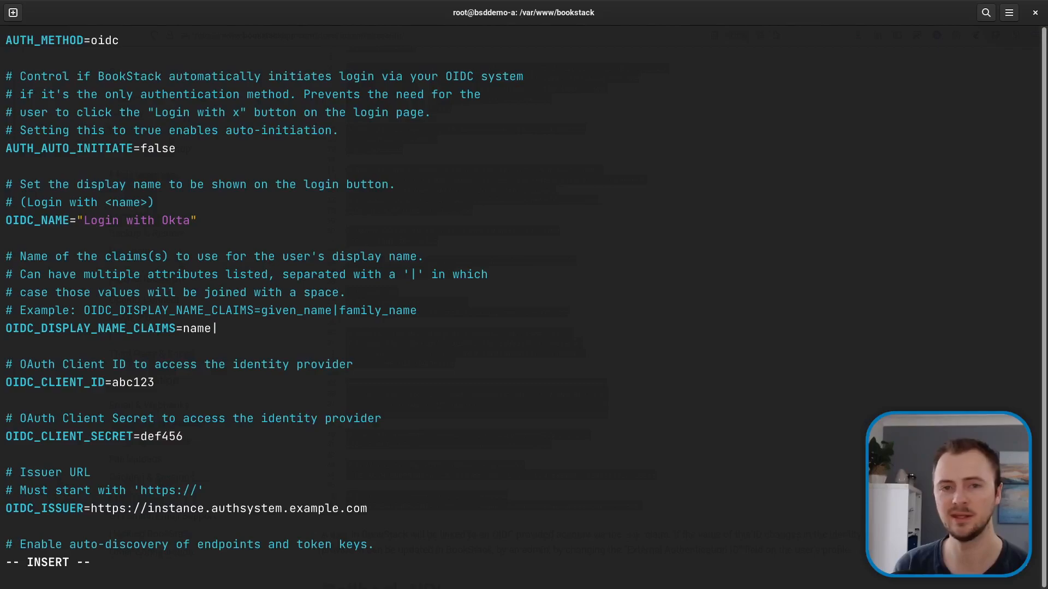
{"action": "key", "text": "BackSpace"}
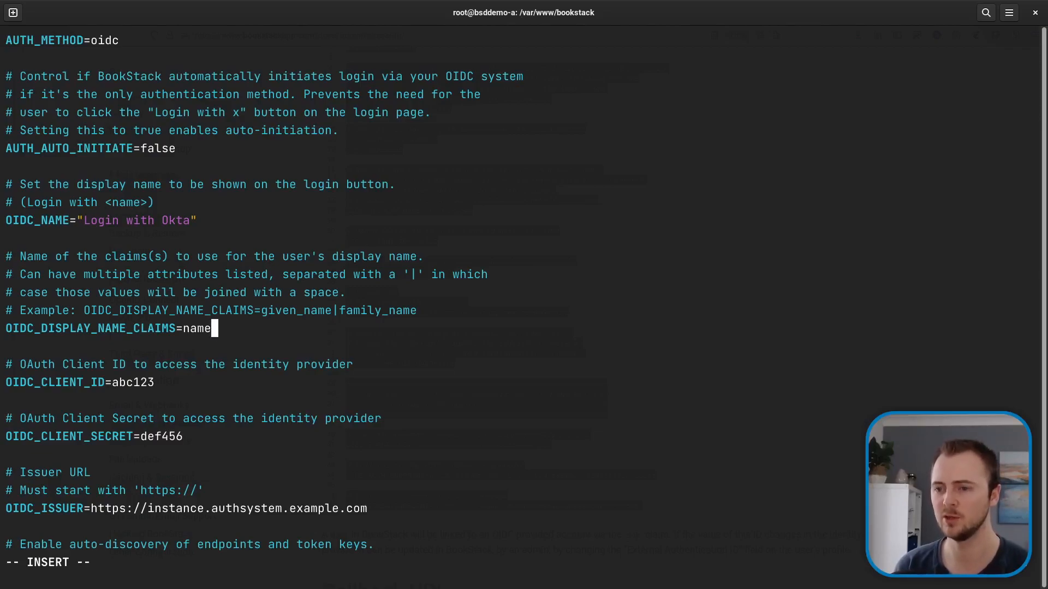
Step: Copy the client ID from the Okta app's client credentials in the browser and replace the OIDC_CLIENT_ID placeholder in .env with it
{"action": "key", "text": "Down"}
{"action": "key", "text": "Down"}
{"action": "key", "text": "Down"}
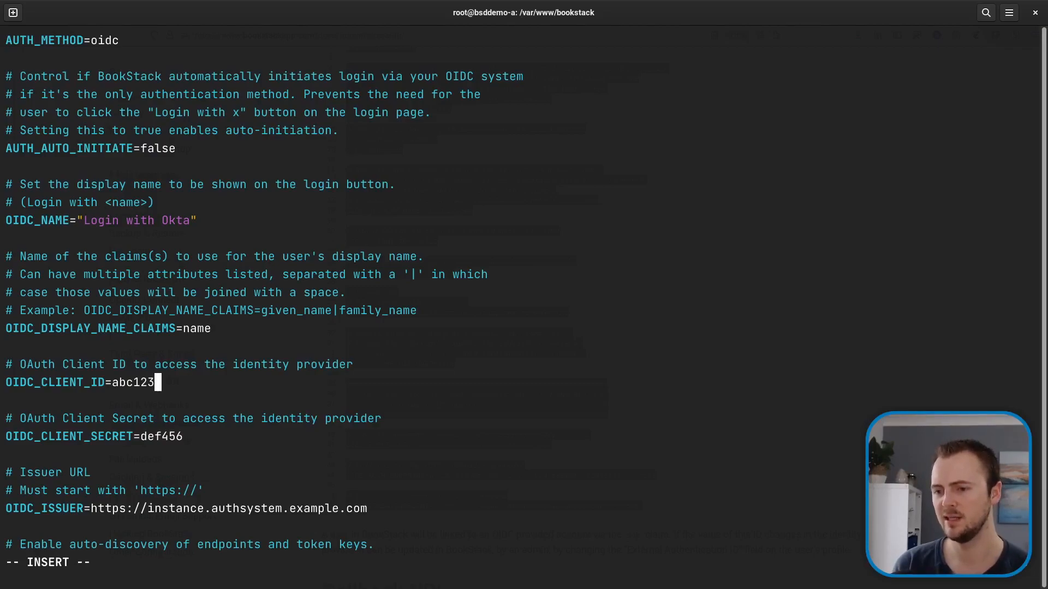
{"action": "key", "text": "alt+Tab"}
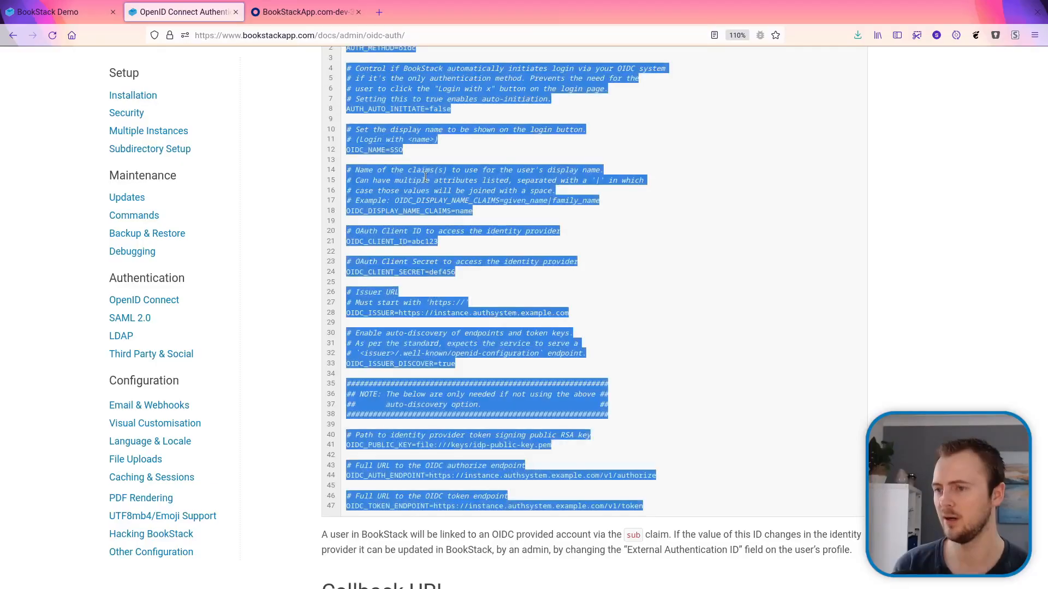
{"action": "left_click", "coordinate": [291, 15]}
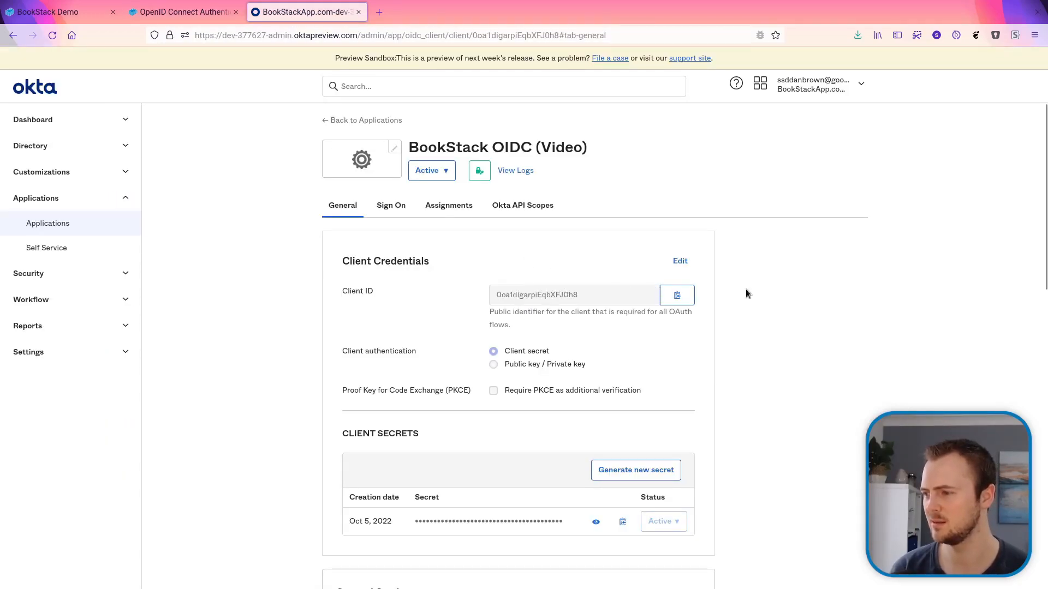
{"action": "left_click", "coordinate": [677, 295]}
{"action": "key", "text": "alt+Tab"}
{"action": "key", "text": "BackSpace"}
{"action": "key", "text": "BackSpace"}
{"action": "key", "text": "BackSpace"}
{"action": "key", "text": "BackSpace"}
{"action": "key", "text": "BackSpace"}
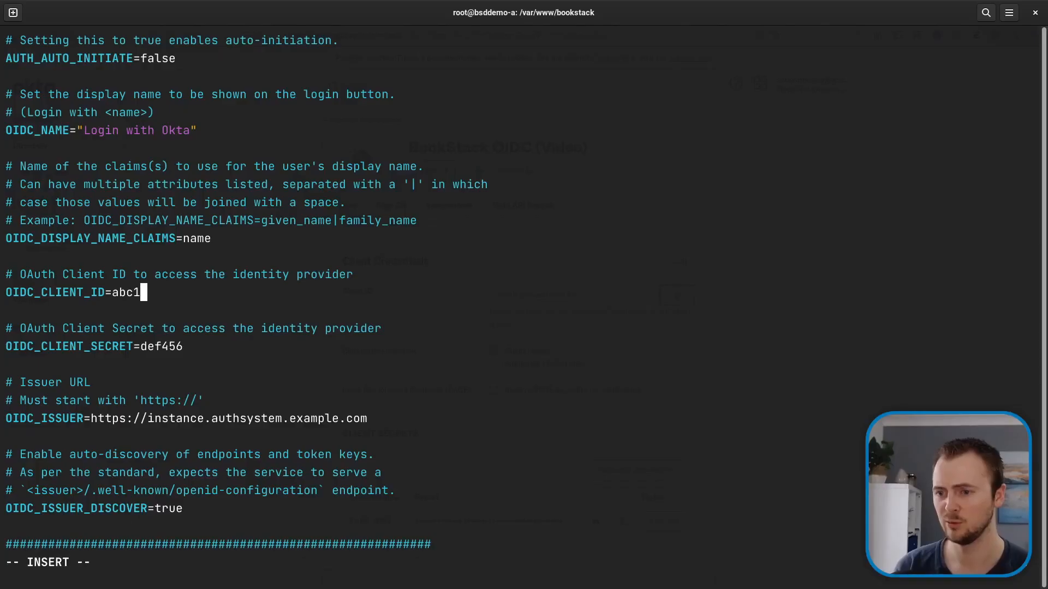
{"action": "key", "text": "BackSpace"}
{"action": "right_click", "coordinate": [224, 274]}
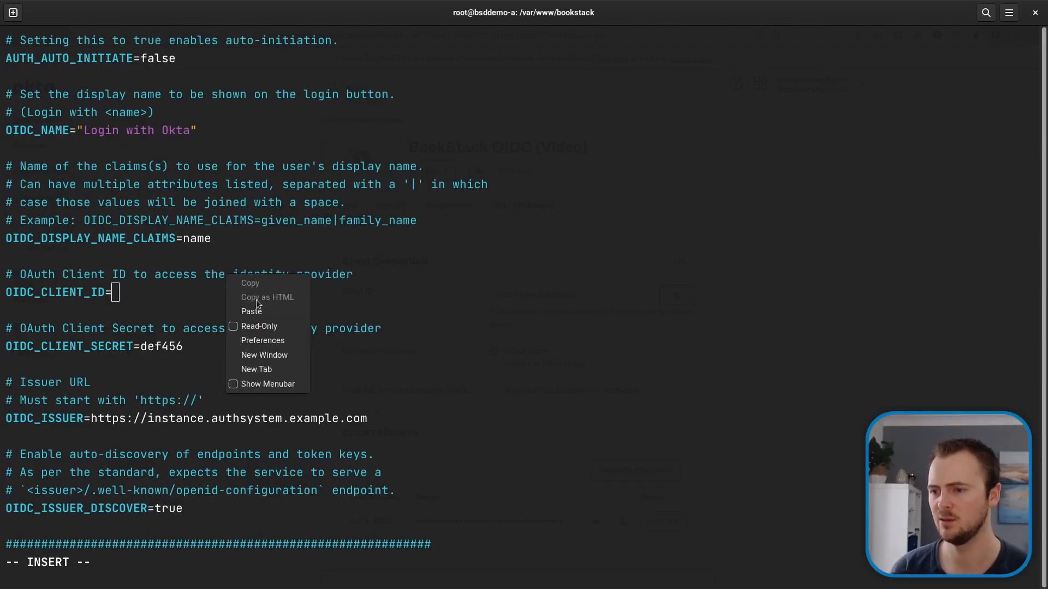
{"action": "left_click", "coordinate": [260, 310]}
Step: Copy the client secret from the Okta app's client secrets and replace the OIDC_CLIENT_SECRET placeholder in .env with it
{"action": "key", "text": "Down"}
{"action": "key", "text": "Down"}
{"action": "key", "text": "Down"}
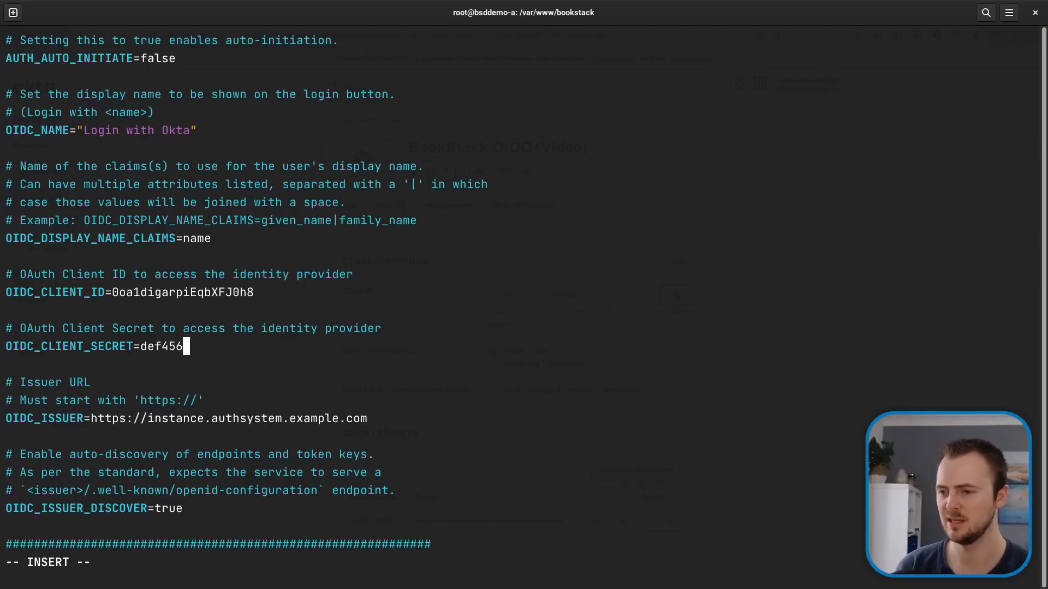
{"action": "key", "text": "alt+Tab"}
{"action": "scroll", "coordinate": [434, 306], "scroll_direction": "down", "scroll_amount": 3}
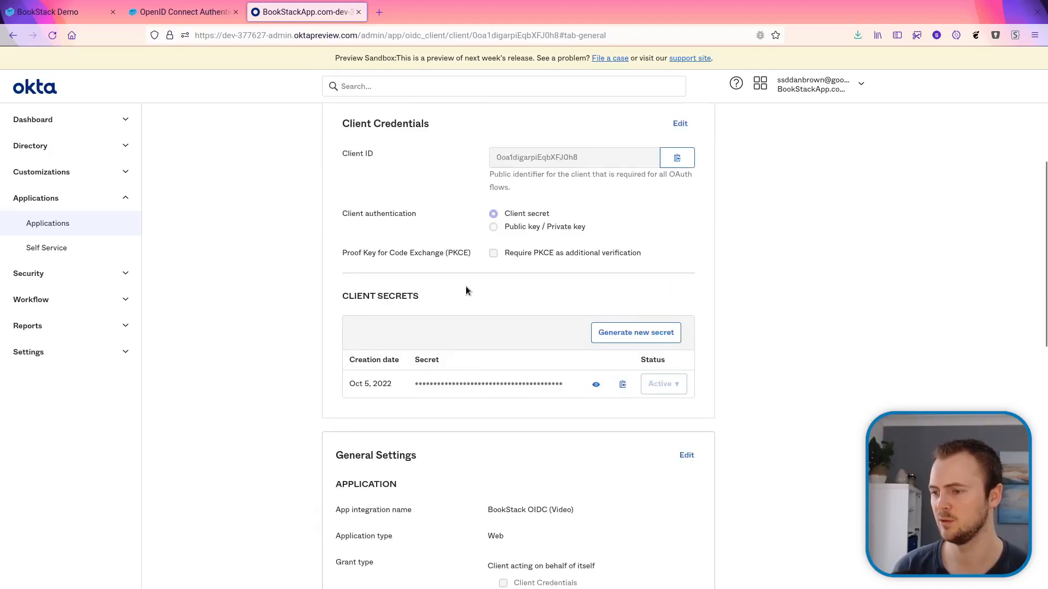
{"action": "key", "text": "alt+Tab"}
{"action": "key", "text": "BackSpace"}
{"action": "key", "text": "BackSpace"}
{"action": "key", "text": "BackSpace"}
{"action": "key", "text": "BackSpace"}
{"action": "key", "text": "BackSpace"}
{"action": "key", "text": "BackSpace"}
{"action": "key", "text": "ctrl+shift+v"}
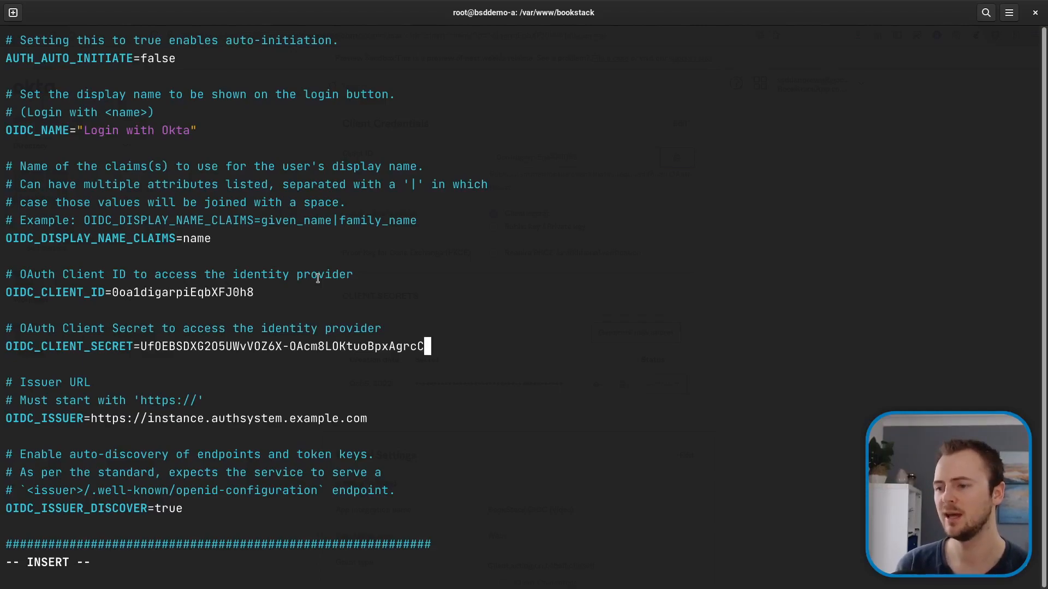
Step: Wrap the OIDC_CLIENT_SECRET value in double quotes and go to the OIDC_ISSUER line
{"action": "type", "text": "\""}
{"action": "key", "text": "Left"}
{"action": "key", "text": "Left"}
{"action": "key", "text": "Left"}
{"action": "key", "text": "Left"}
{"action": "key", "text": "Left"}
{"action": "key", "text": "Left"}
{"action": "key", "text": "Left"}
{"action": "key", "text": "Left"}
{"action": "key", "text": "Left"}
{"action": "key", "text": "Left"}
{"action": "key", "text": "Left"}
{"action": "key", "text": "Left"}
{"action": "key", "text": "Left"}
{"action": "key", "text": "Left"}
{"action": "key", "text": "Left"}
{"action": "key", "text": "Left"}
{"action": "key", "text": "Left"}
{"action": "key", "text": "Left"}
{"action": "key", "text": "Left"}
{"action": "key", "text": "Left"}
{"action": "key", "text": "Left"}
{"action": "key", "text": "Left"}
{"action": "key", "text": "Left"}
{"action": "key", "text": "Left"}
{"action": "key", "text": "Left"}
{"action": "key", "text": "Left"}
{"action": "key", "text": "Left"}
{"action": "key", "text": "Left"}
{"action": "type", "text": "\""}
{"action": "key", "text": "Down"}
{"action": "key", "text": "Down"}
{"action": "key", "text": "Down"}
{"action": "key", "text": "Down"}
{"action": "key", "text": "Left"}
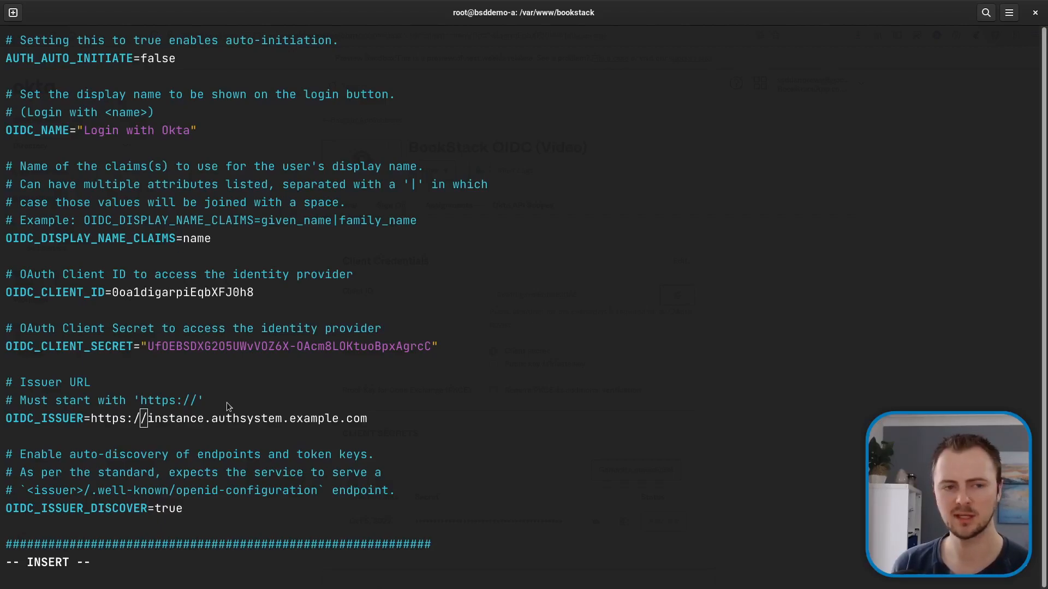
Step: In the Okta app's sign-on settings in the browser, set the OpenID Connect ID token issuer to the fixed Okta URL option and save
{"action": "key", "text": "alt+Tab"}
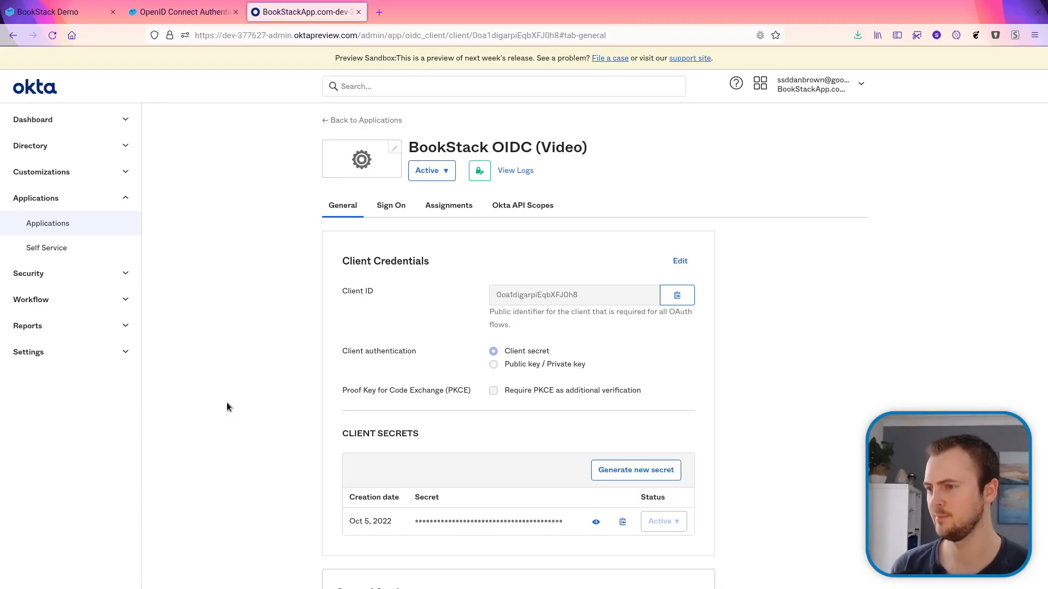
{"action": "left_click", "coordinate": [398, 211]}
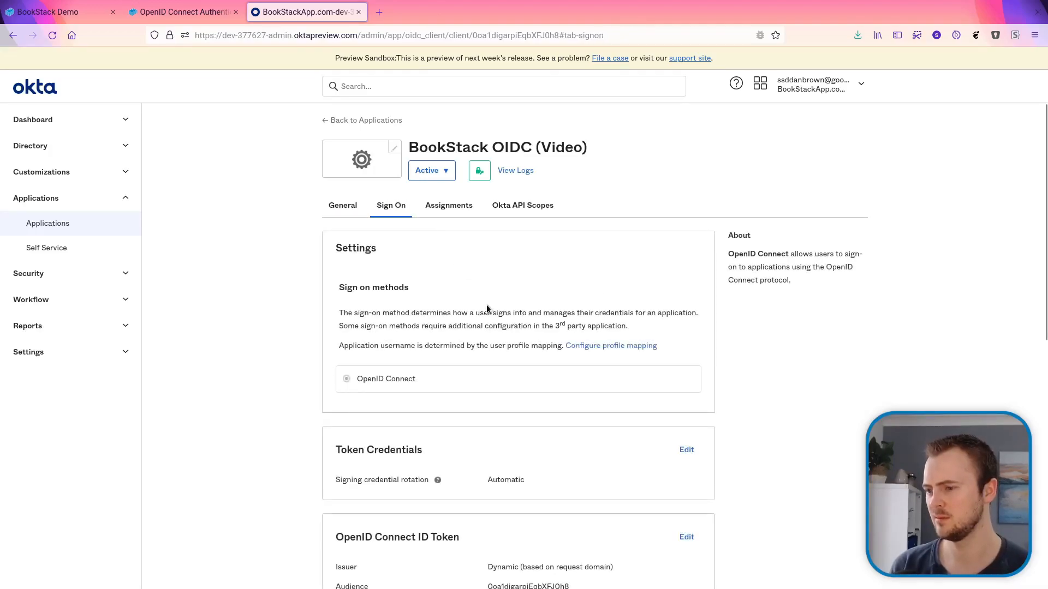
{"action": "scroll", "coordinate": [488, 309], "scroll_direction": "down", "scroll_amount": 4}
{"action": "scroll", "coordinate": [485, 306], "scroll_direction": "down", "scroll_amount": 3}
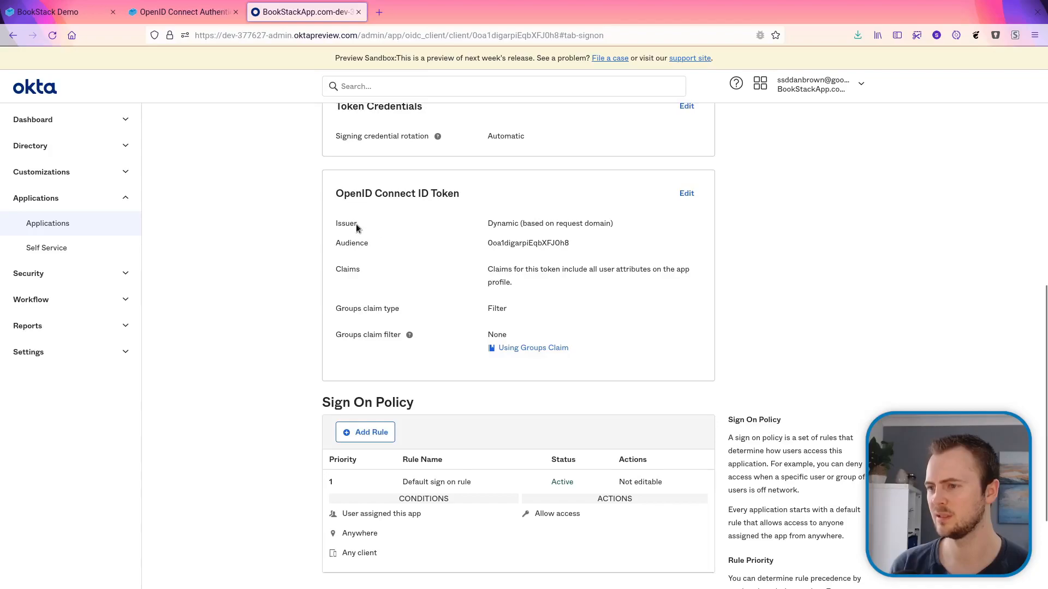
{"action": "scroll", "coordinate": [356, 227], "scroll_direction": "up", "scroll_amount": 2}
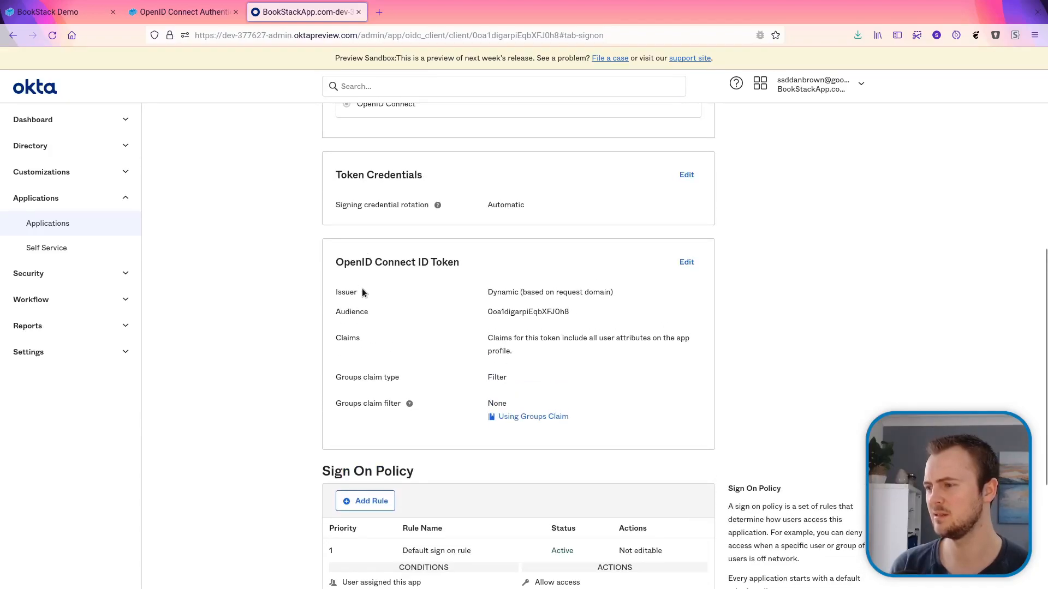
{"action": "left_click", "coordinate": [686, 262]}
{"action": "left_click", "coordinate": [564, 299]}
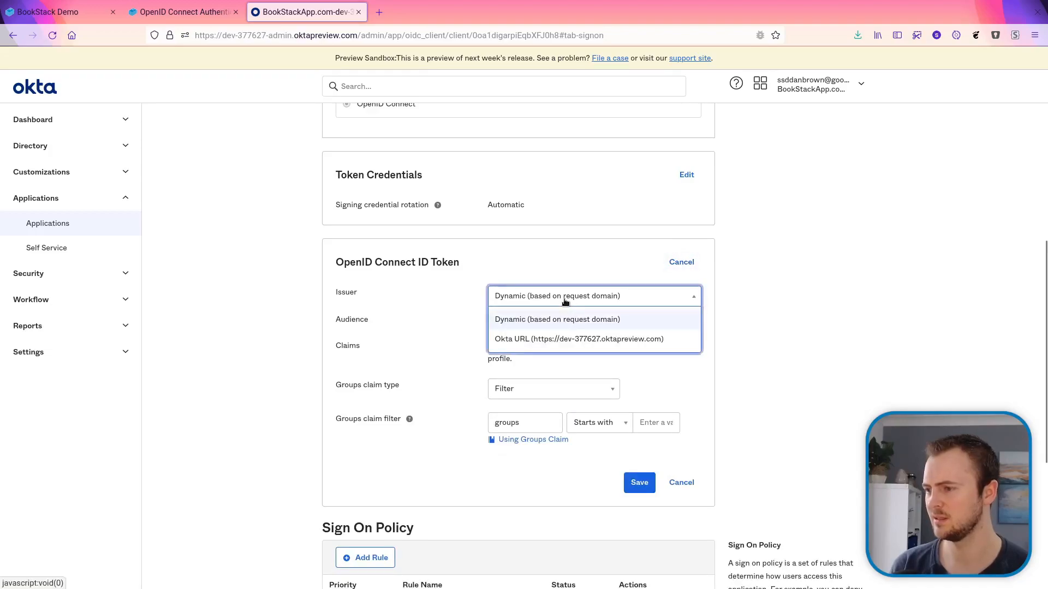
{"action": "left_click", "coordinate": [566, 340]}
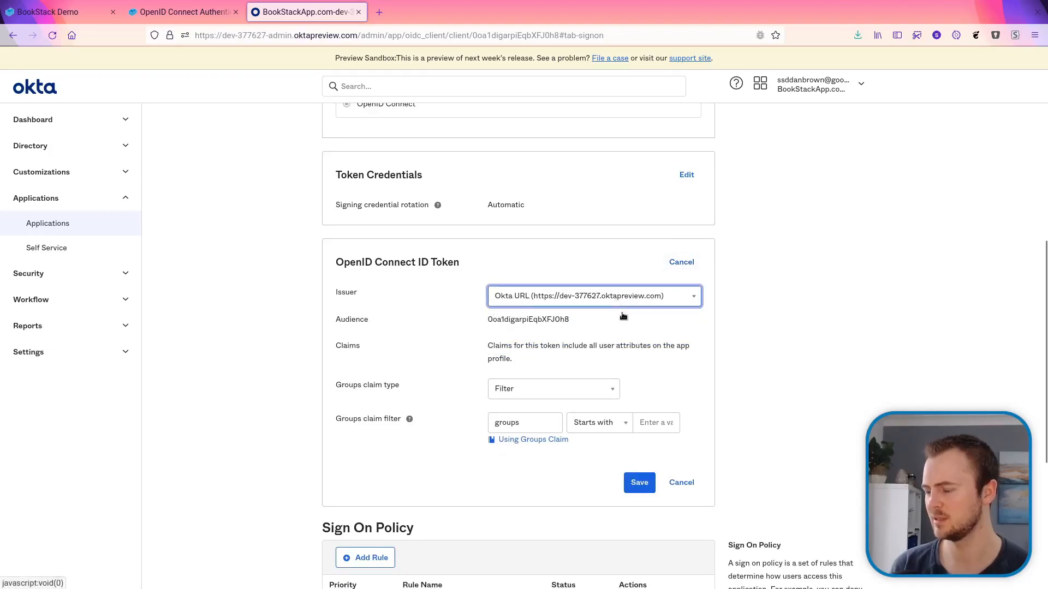
{"action": "left_click", "coordinate": [638, 483]}
{"action": "left_click_drag", "start_coordinate": [527, 292], "coordinate": [652, 295]}
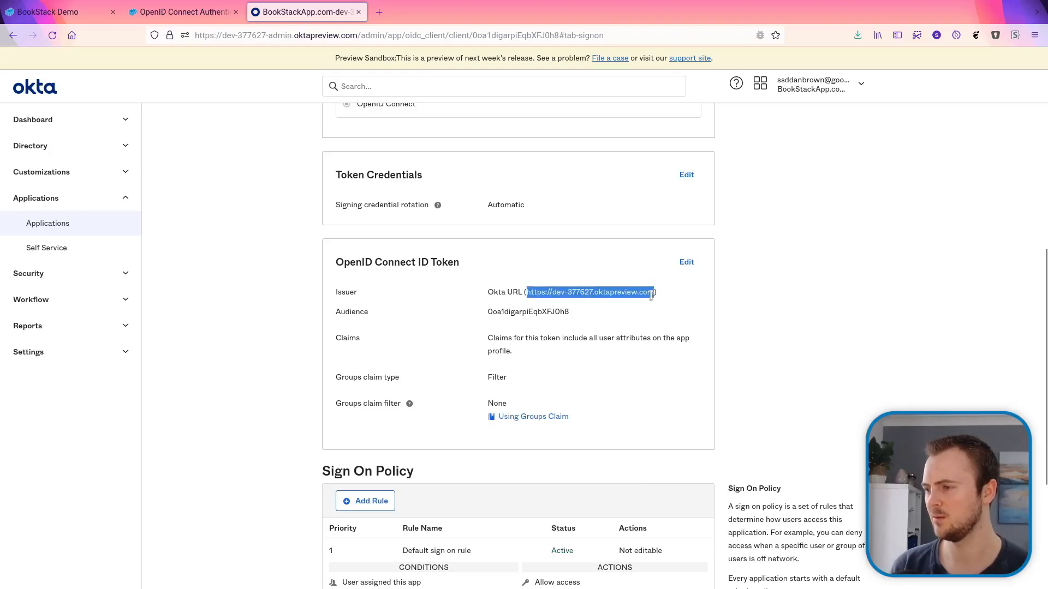
{"action": "key", "text": "alt+Tab"}
{"action": "key", "text": "a"}
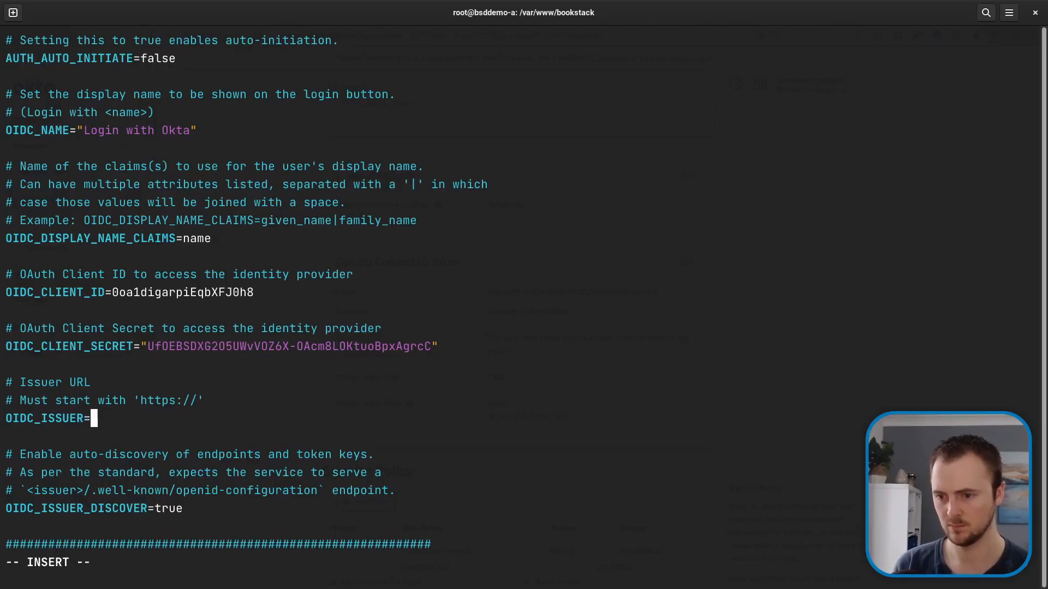
{"action": "key", "text": "ctrl+shift+v"}
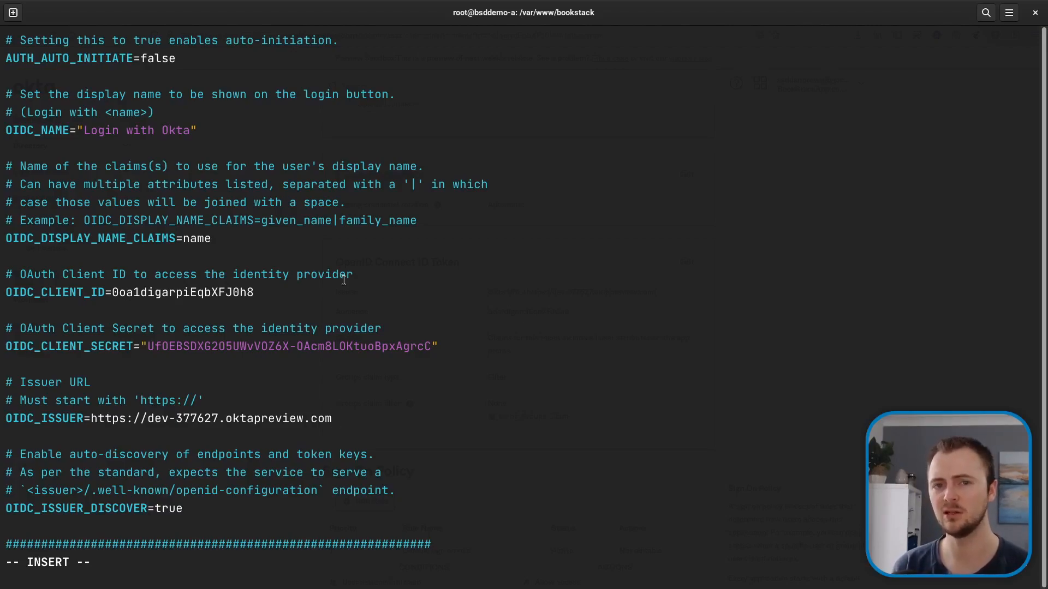
Step: Open the issuer URL plus /.well-known/openid-configuration in a new browser tab and examine the discovery data
{"action": "scroll", "coordinate": [314, 362], "scroll_direction": "down", "scroll_amount": 2}
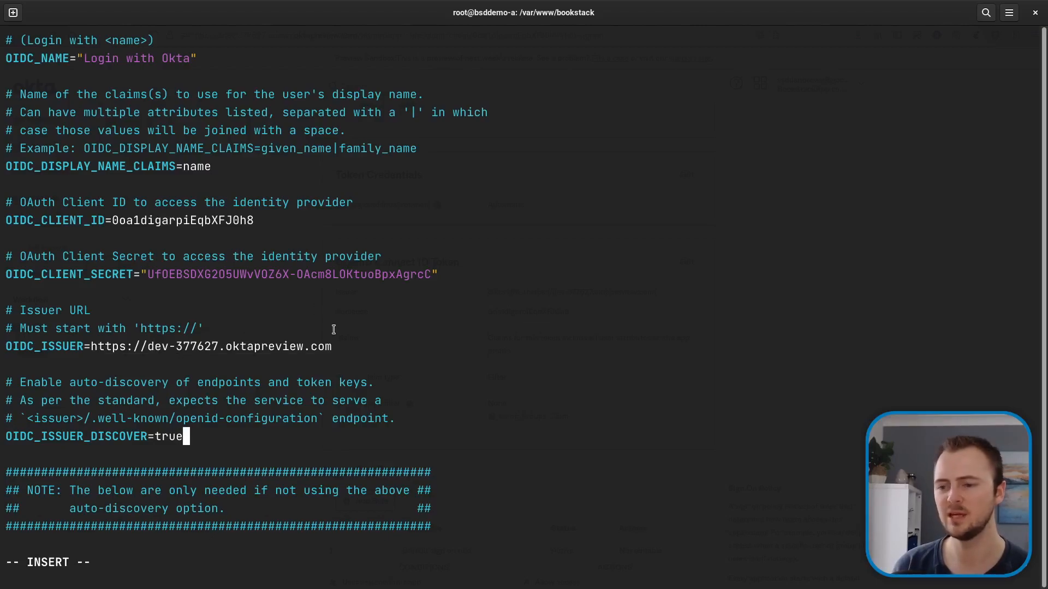
{"action": "left_click_drag", "start_coordinate": [85, 419], "coordinate": [317, 419]}
{"action": "left_click", "coordinate": [91, 416]}
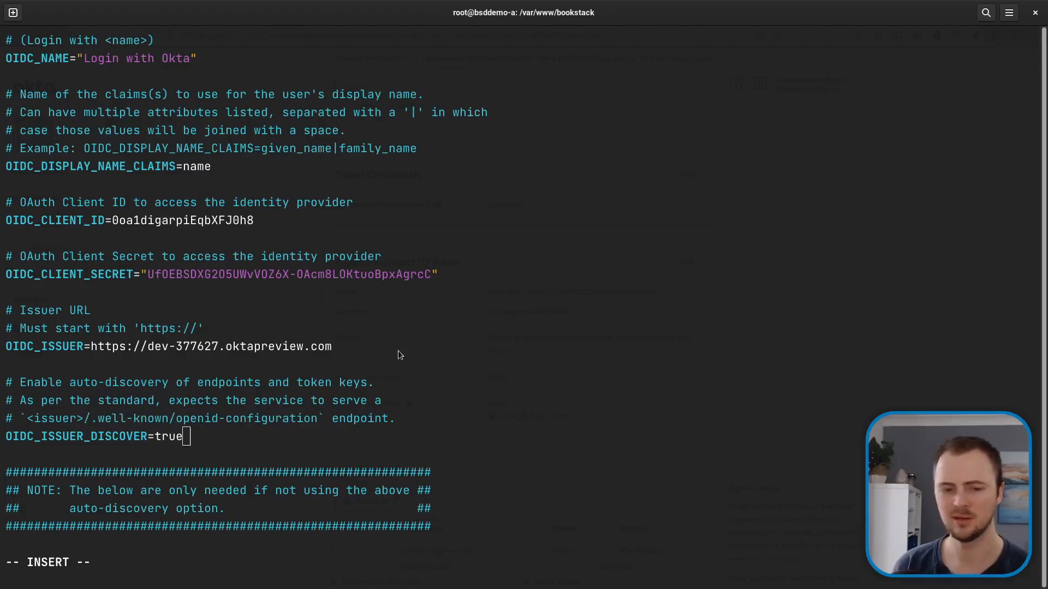
{"action": "key", "text": "alt+Tab"}
{"action": "key", "text": "ctrl+t"}
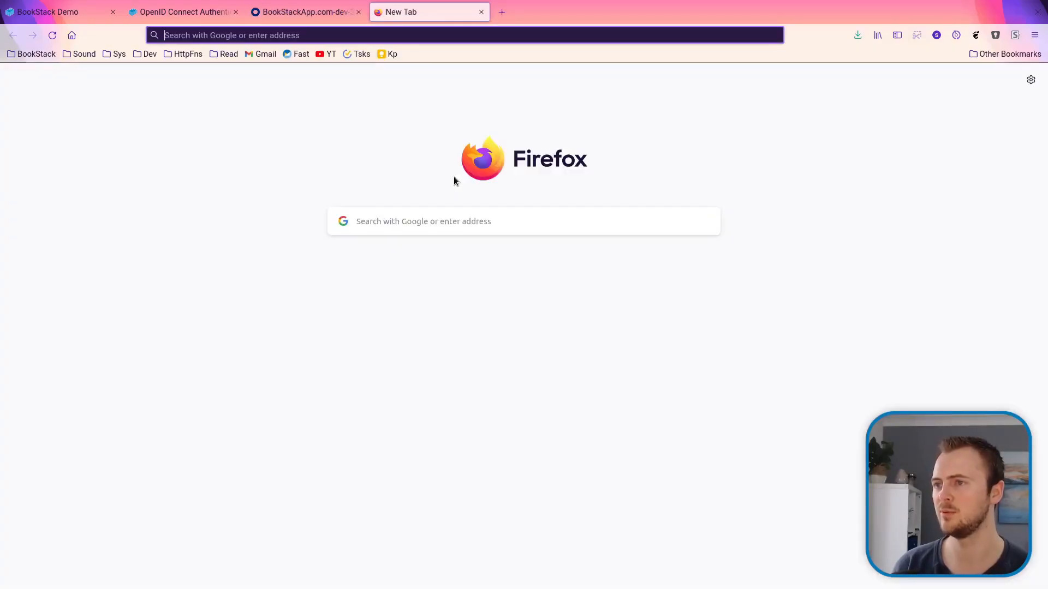
{"action": "key", "text": "ctrl+v"}
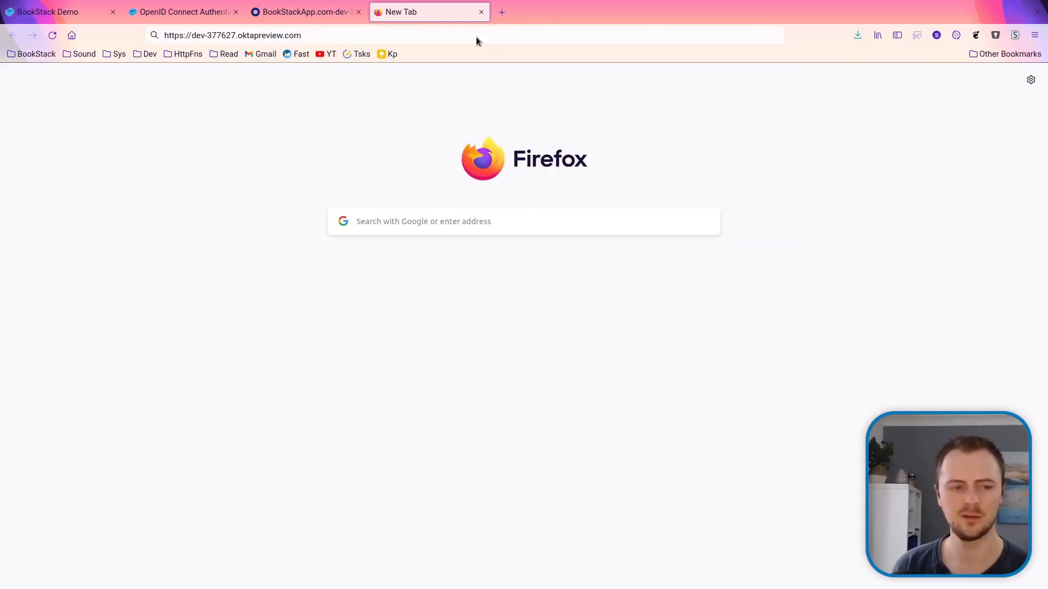
{"action": "key", "text": "alt+Tab"}
{"action": "left_click_drag", "start_coordinate": [85, 418], "coordinate": [318, 418]}
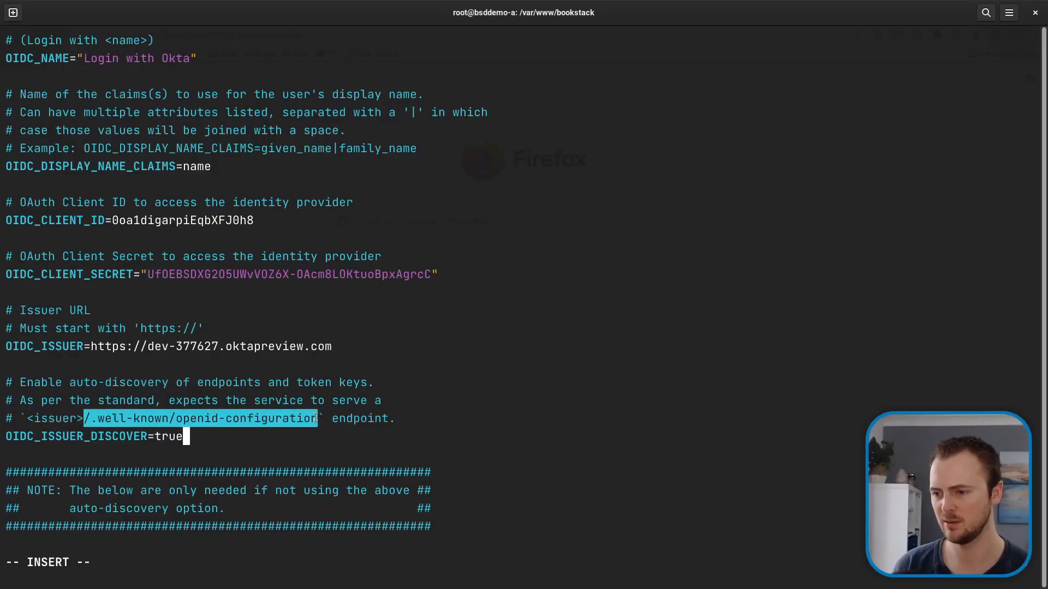
{"action": "key", "text": "alt+Tab"}
{"action": "middle_click", "coordinate": [424, 33]}
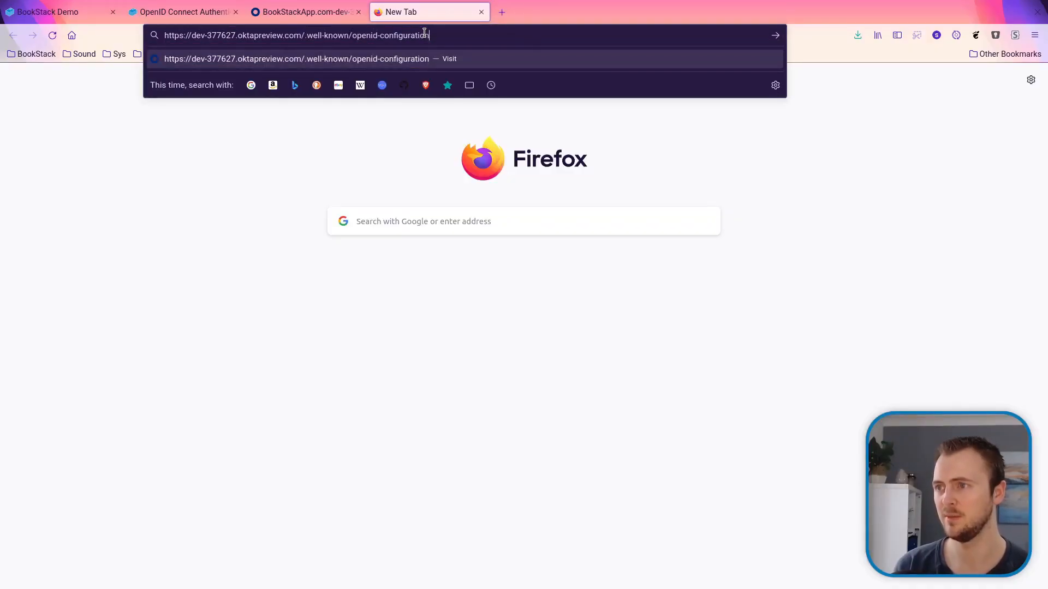
{"action": "key", "text": "Return"}
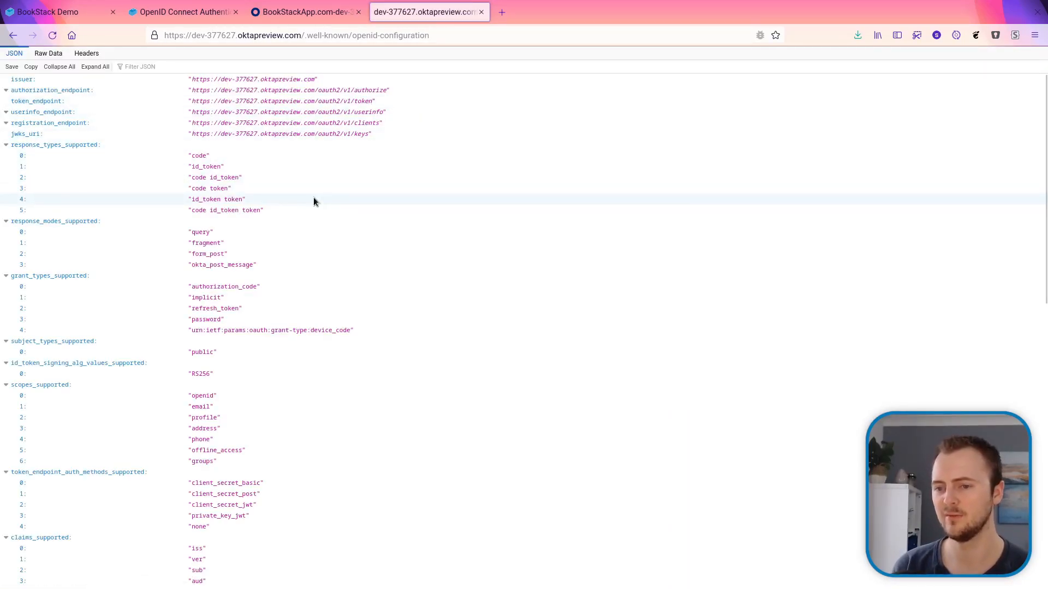
{"action": "scroll", "coordinate": [313, 201], "scroll_direction": "down", "scroll_amount": 7}
{"action": "scroll", "coordinate": [313, 201], "scroll_direction": "up", "scroll_amount": 7}
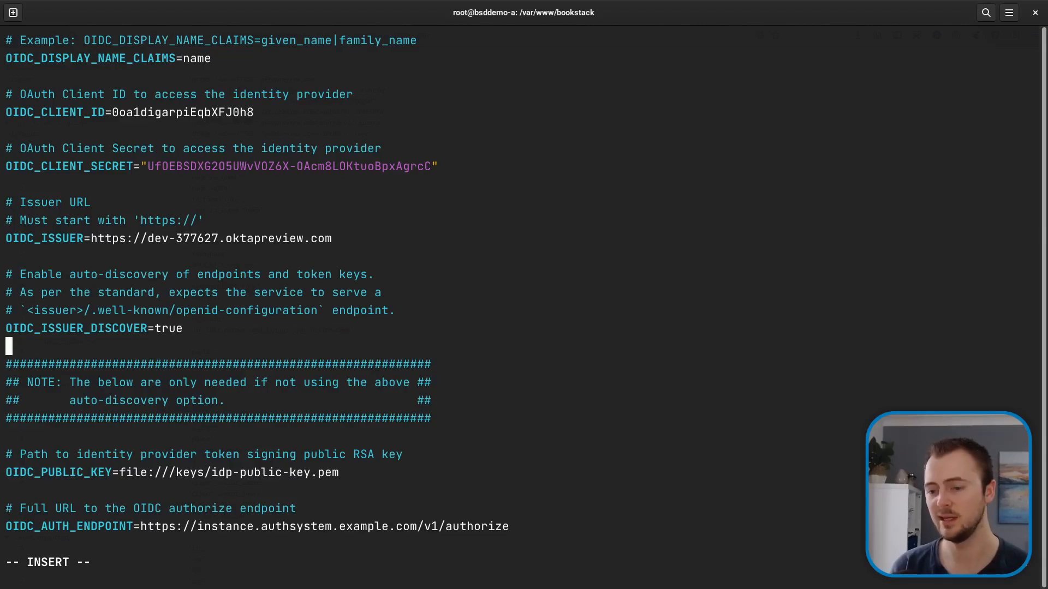
Step: Delete the auto-discovery note and the OIDC_PUBLIC_KEY, OIDC_AUTH_ENDPOINT and OIDC_TOKEN_ENDPOINT entries with their comments from .env, and save the file
{"action": "key", "text": "Down"}
{"action": "key", "text": "Down"}
{"action": "key", "text": "Up"}
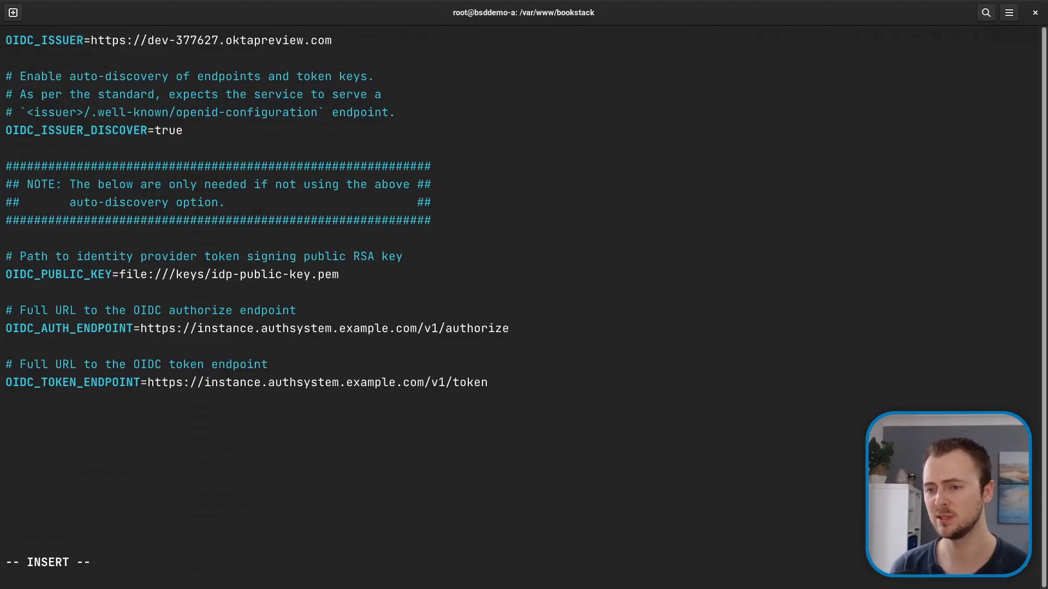
{"action": "key", "text": "Down"}
{"action": "key", "text": "Down"}
{"action": "key", "text": "Down"}
{"action": "key", "text": "Down"}
{"action": "key", "text": "Down"}
{"action": "key", "text": "Down"}
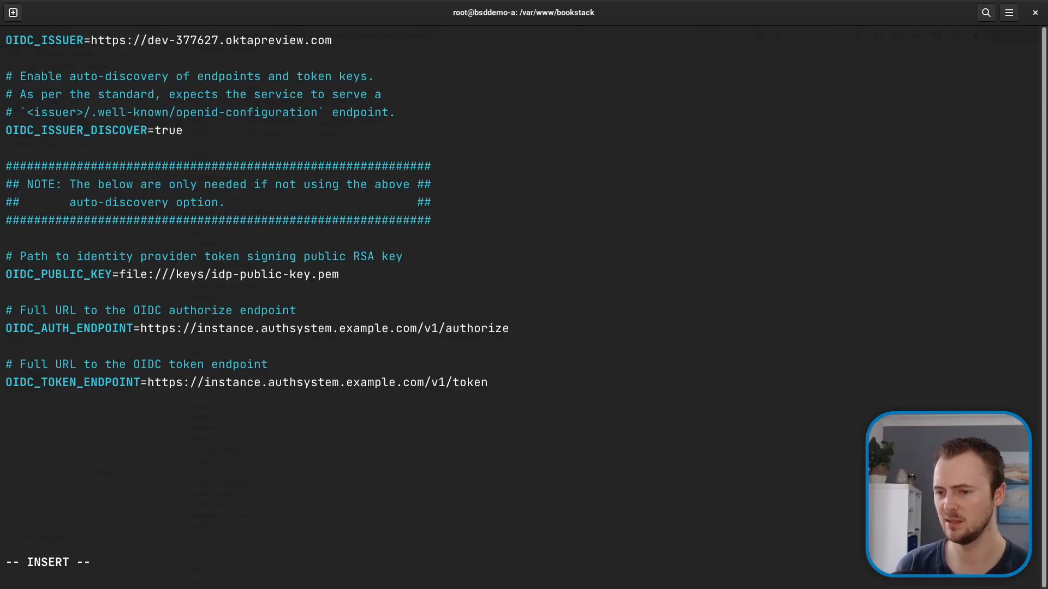
{"action": "key", "text": "Escape"}
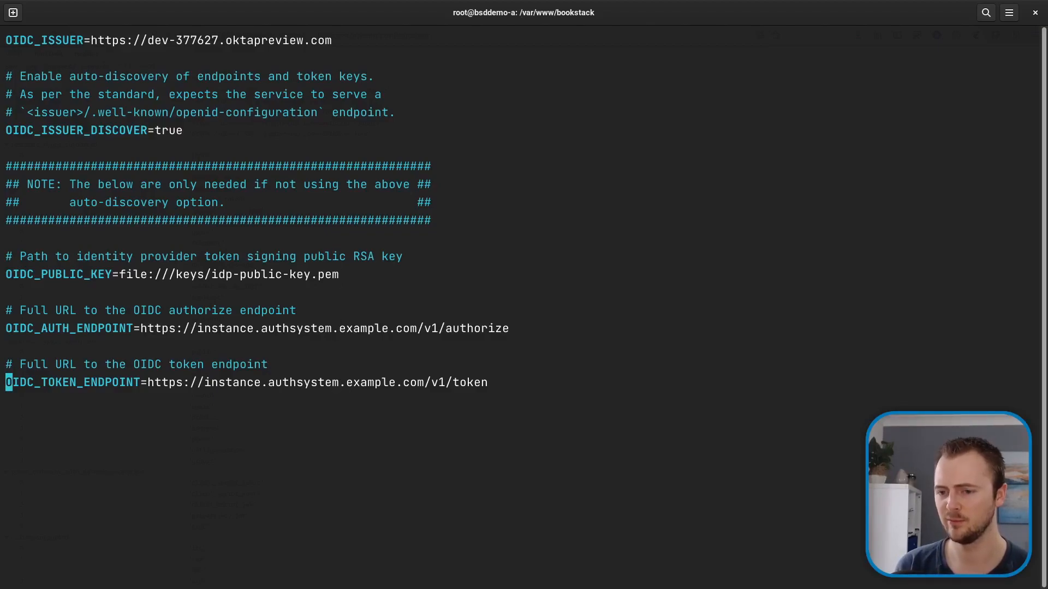
{"action": "key", "text": "shift+v"}
{"action": "key", "text": "Up"}
{"action": "key", "text": "Up"}
{"action": "key", "text": "Up"}
{"action": "key", "text": "Up"}
{"action": "key", "text": "Up"}
{"action": "key", "text": "Up"}
{"action": "key", "text": "Up"}
{"action": "key", "text": "Up"}
{"action": "key", "text": "Up"}
{"action": "key", "text": "Up"}
{"action": "key", "text": "Up"}
{"action": "key", "text": "Up"}
{"action": "key", "text": "Up"}
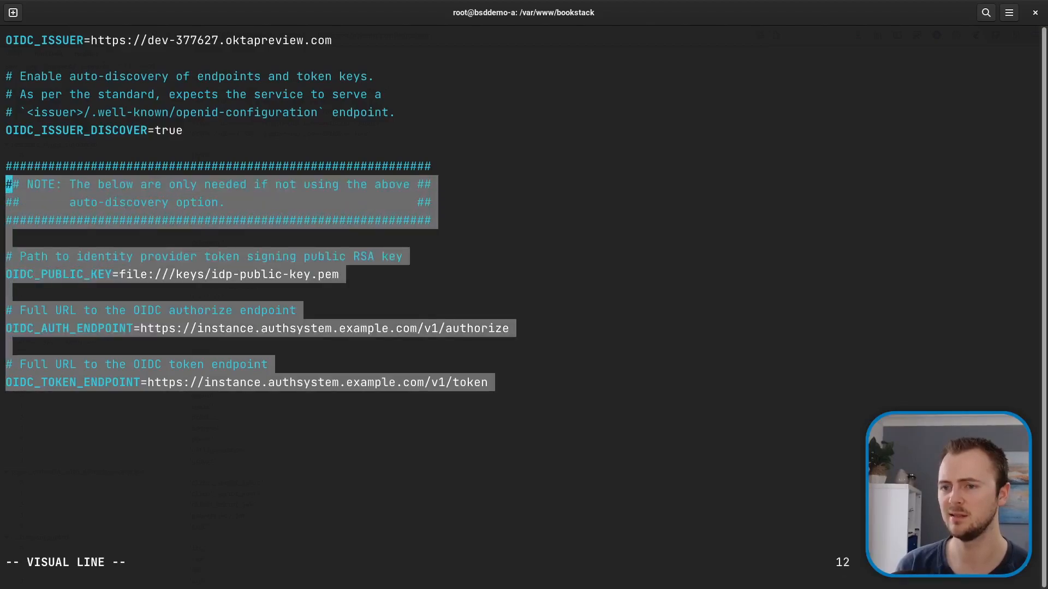
{"action": "key", "text": "d"}
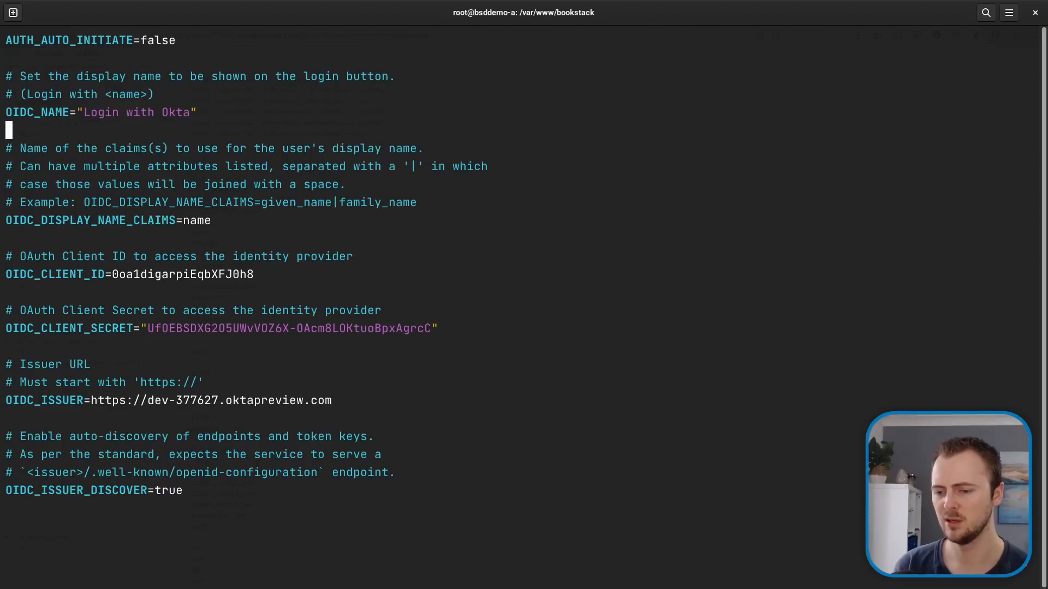
{"action": "type", "text": ":w"}
{"action": "key", "text": "Return"}
Step: Switch to BookStack Demo in the browser, reload the home page and log in with the Okta option
{"action": "key", "text": "alt+Tab"}
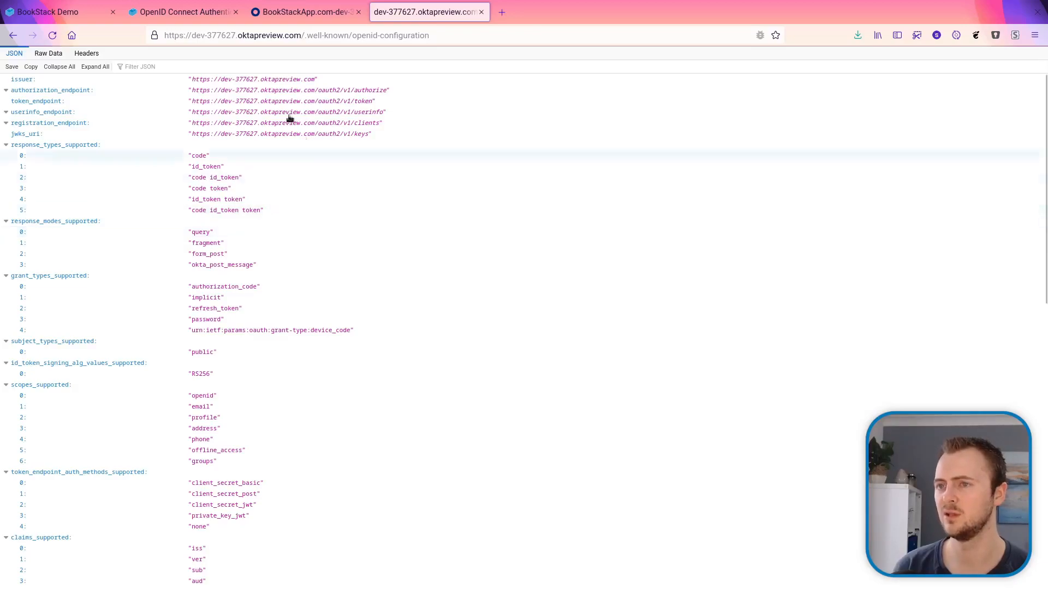
{"action": "left_click", "coordinate": [77, 13]}
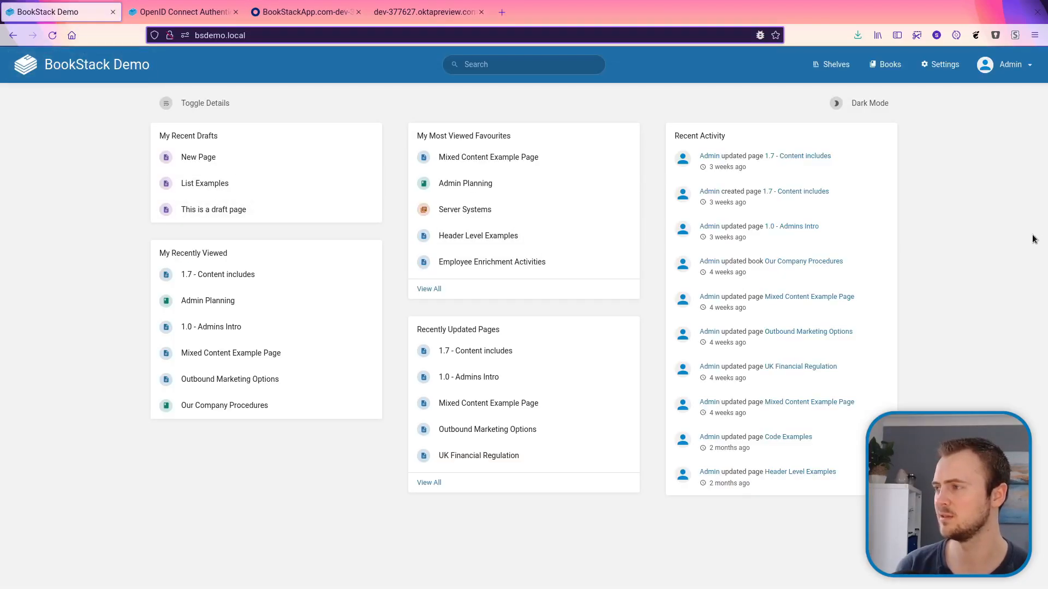
{"action": "key", "text": "Return"}
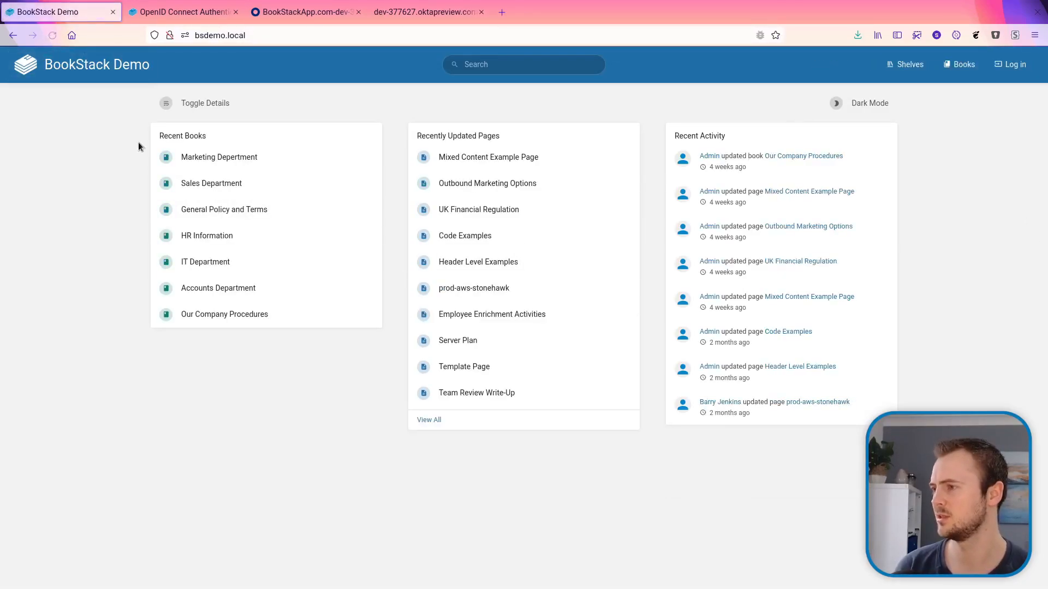
{"action": "left_click", "coordinate": [1002, 69]}
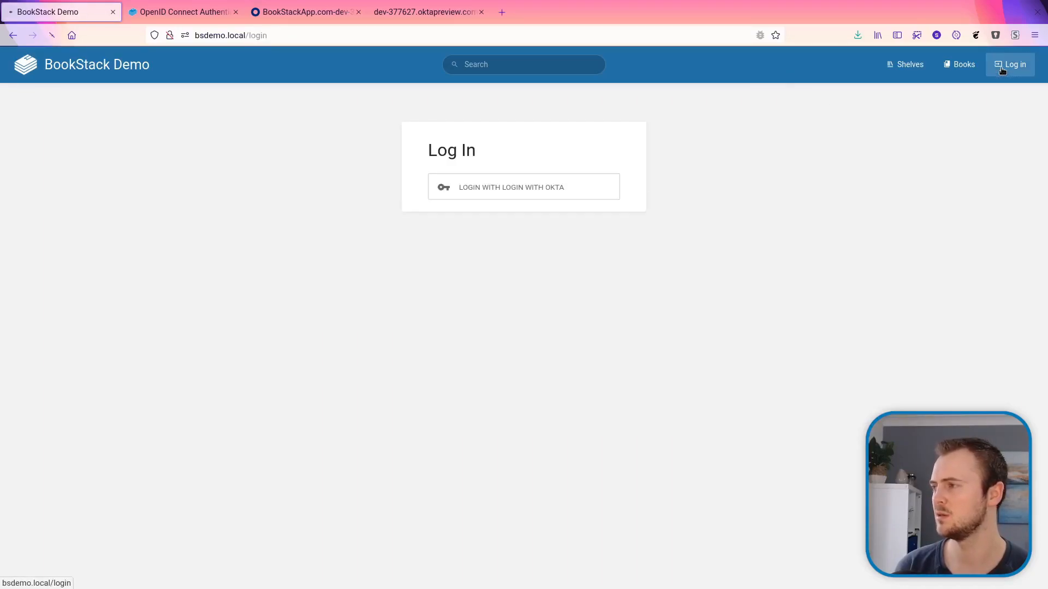
{"action": "left_click", "coordinate": [517, 189]}
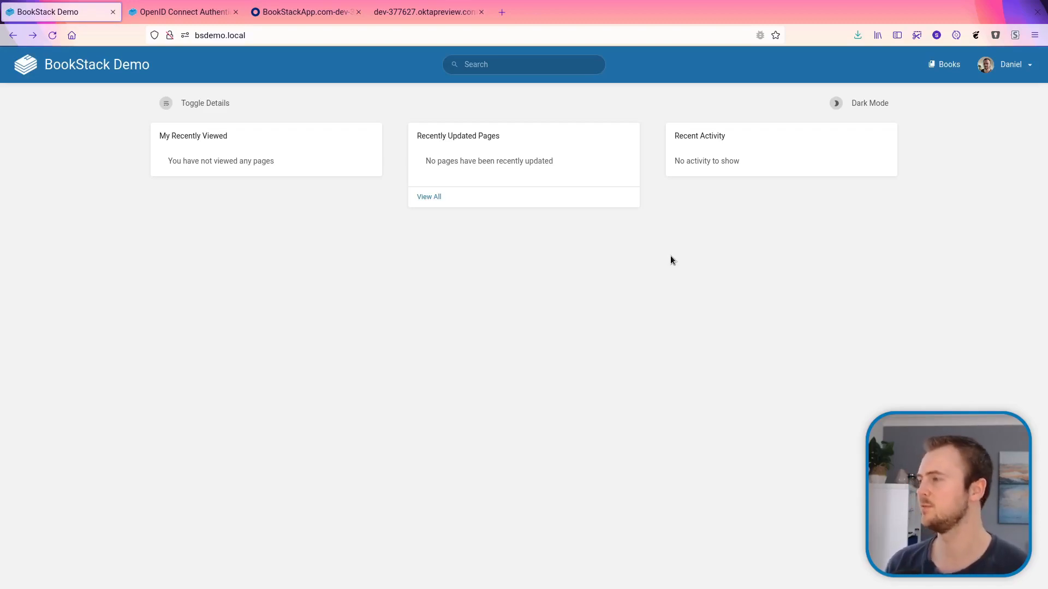
Step: Examine the profile details of the logged-in BookStack user and return to the home page
{"action": "left_click", "coordinate": [1009, 64]}
{"action": "left_click", "coordinate": [987, 110]}
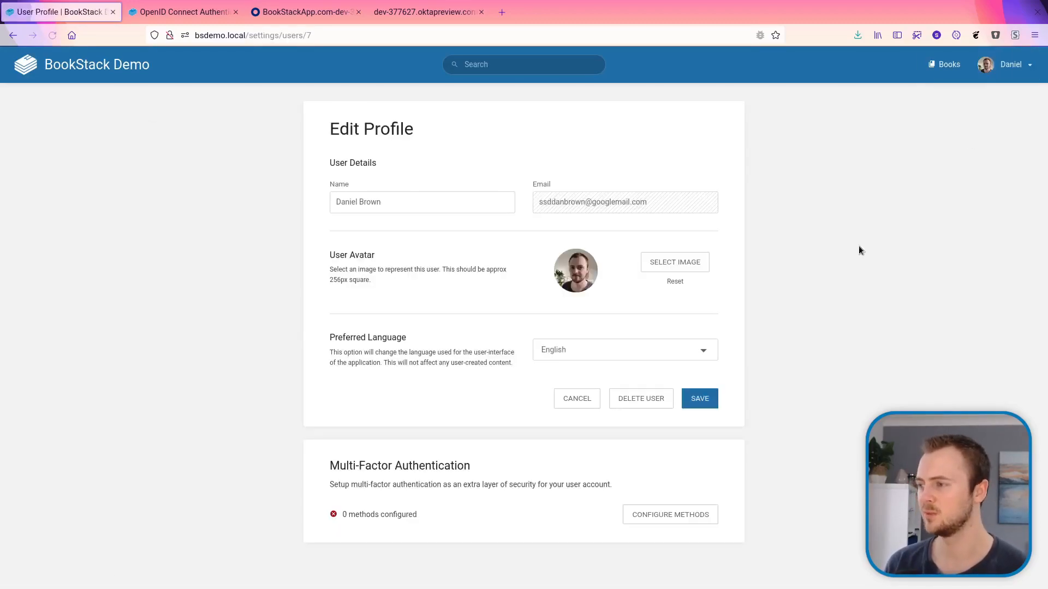
{"action": "key", "text": "alt+Left"}
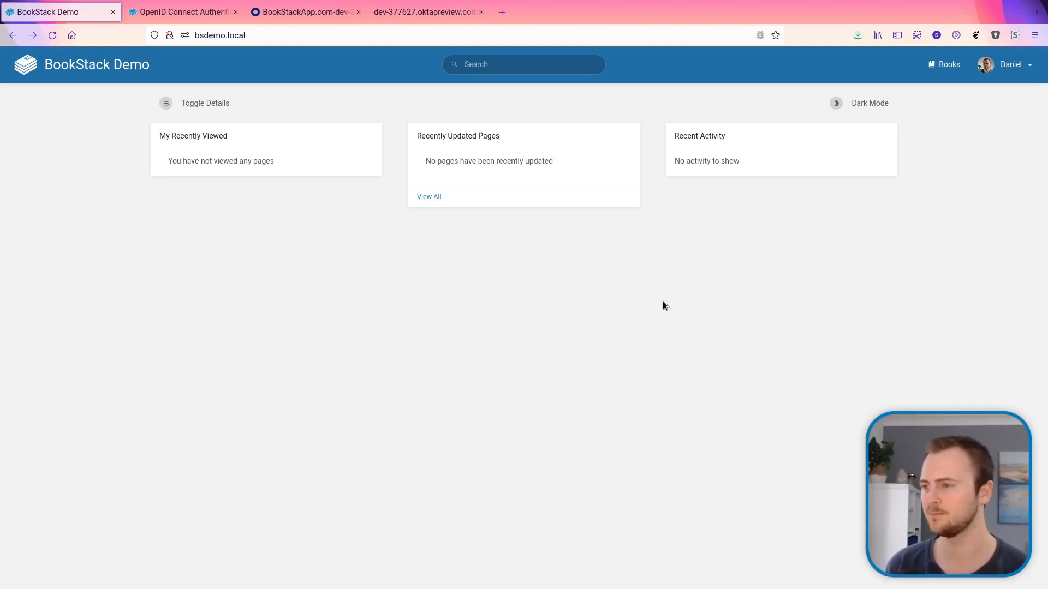
Step: Switch back to the terminal and comment out the AUTH_METHOD=oidc line in .env
{"action": "key", "text": "alt+Tab"}
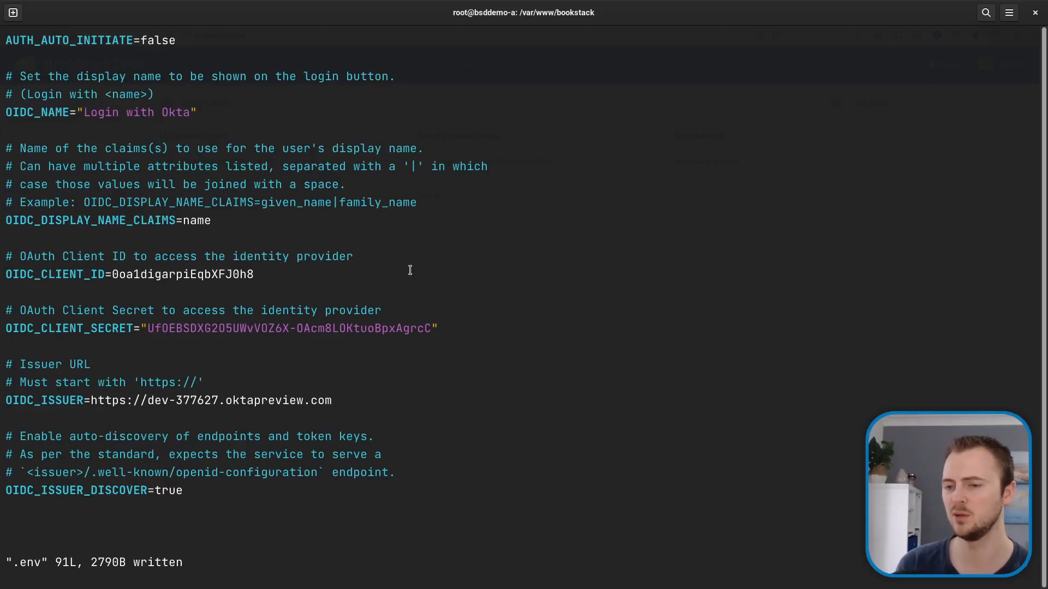
{"action": "key", "text": "Up"}
{"action": "key", "text": "Up"}
{"action": "key", "text": "Up"}
{"action": "key", "text": "Up"}
{"action": "key", "text": "Up"}
{"action": "key", "text": "Up"}
{"action": "key", "text": "Up"}
{"action": "key", "text": "Up"}
{"action": "key", "text": "Up"}
{"action": "key", "text": "Up"}
{"action": "key", "text": "Up"}
{"action": "key", "text": "Right"}
{"action": "key", "text": "Right"}
{"action": "key", "text": "Right"}
{"action": "key", "text": "Right"}
{"action": "key", "text": "Right"}
{"action": "key", "text": "Right"}
{"action": "key", "text": "Right"}
{"action": "key", "text": "Right"}
{"action": "key", "text": "Right"}
{"action": "key", "text": "Right"}
{"action": "key", "text": "Right"}
{"action": "key", "text": "Right"}
{"action": "key", "text": "Right"}
{"action": "key", "text": "Right"}
{"action": "key", "text": "Left"}
{"action": "key", "text": "Left"}
{"action": "key", "text": "Left"}
{"action": "key", "text": "Left"}
{"action": "key", "text": "Left"}
{"action": "key", "text": "Left"}
{"action": "key", "text": "Left"}
{"action": "key", "text": "Left"}
{"action": "key", "text": "Left"}
{"action": "key", "text": "Left"}
{"action": "key", "text": "Left"}
{"action": "key", "text": "Left"}
{"action": "key", "text": "Left"}
{"action": "key", "text": "Left"}
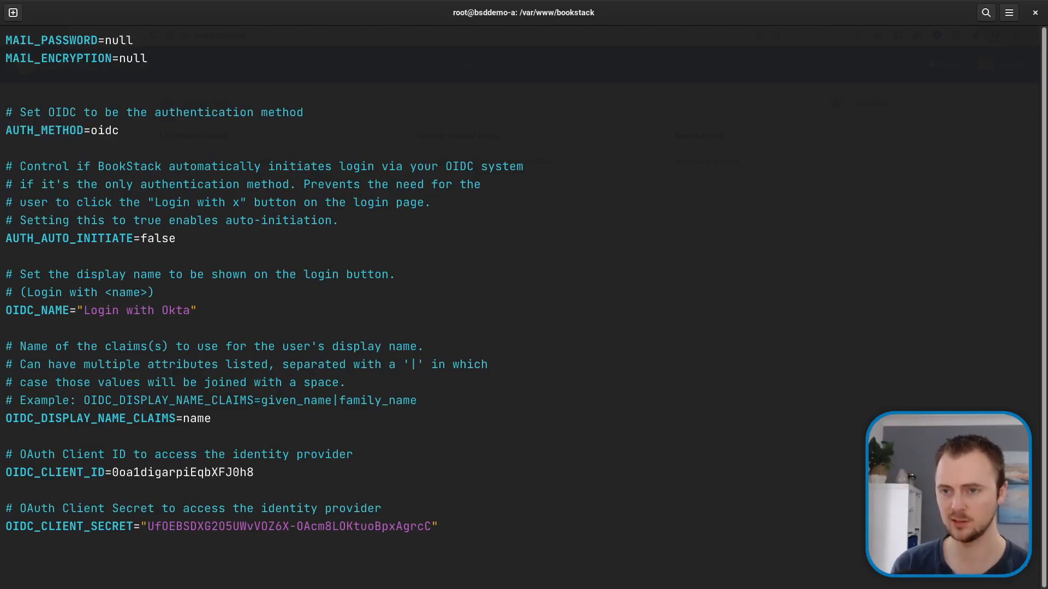
{"action": "type", "text": "i#"}
{"action": "key", "text": "Escape"}
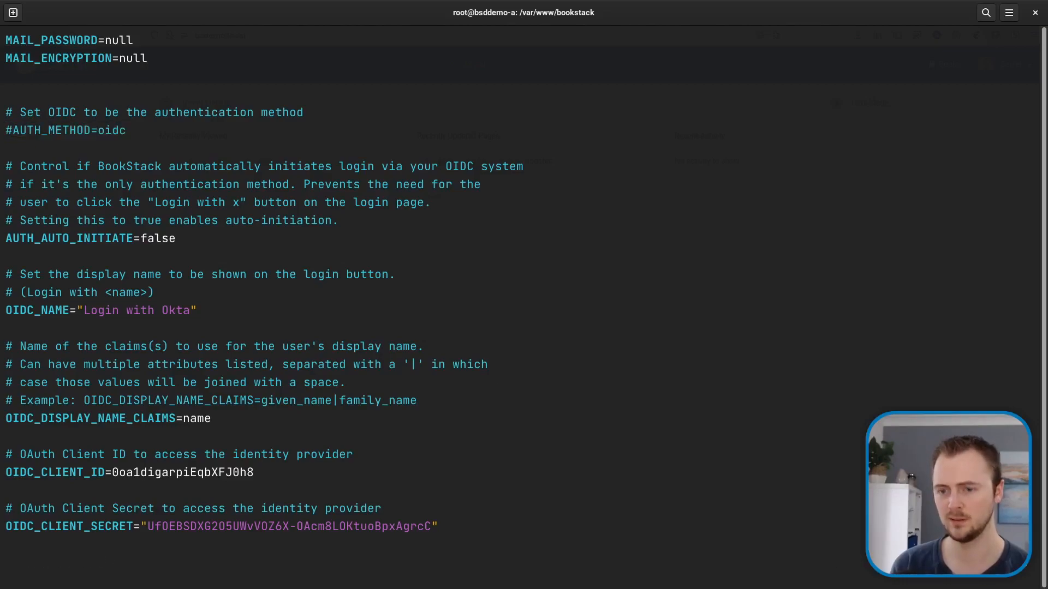
Step: Duplicate the commented line below itself as an active AUTH_METHOD=standard entry and save .env
{"action": "key", "text": "y"}
{"action": "key", "text": "y"}
{"action": "key", "text": "p"}
{"action": "key", "text": "x"}
{"action": "key", "text": "shift+a"}
{"action": "key", "text": "BackSpace"}
{"action": "key", "text": "BackSpace"}
{"action": "key", "text": "BackSpace"}
{"action": "key", "text": "BackSpace"}
{"action": "type", "text": "standard"}
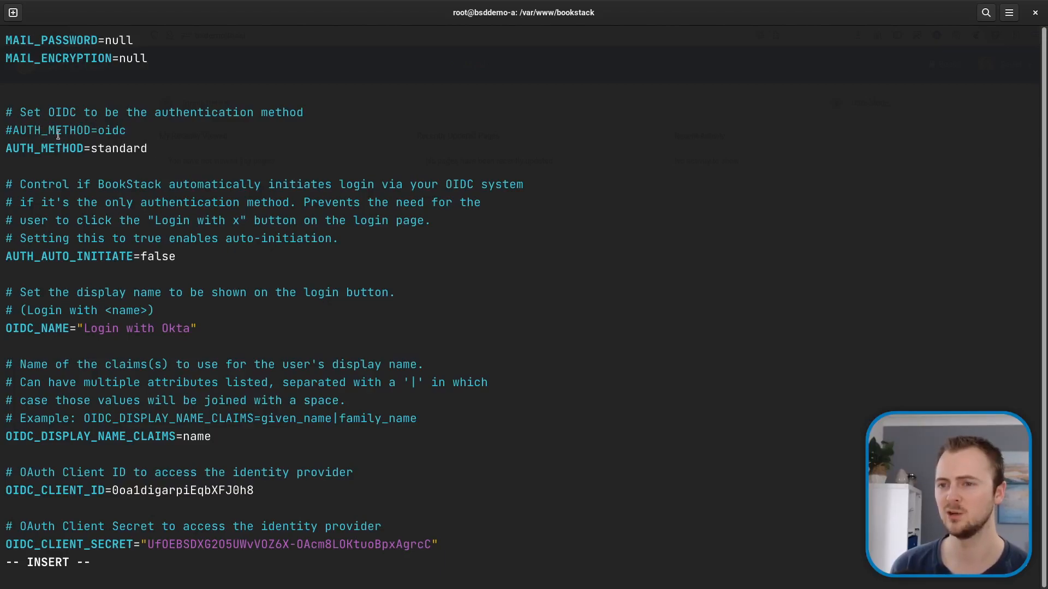
{"action": "key", "text": "Escape"}
{"action": "type", "text": ":w"}
{"action": "key", "text": "Return"}
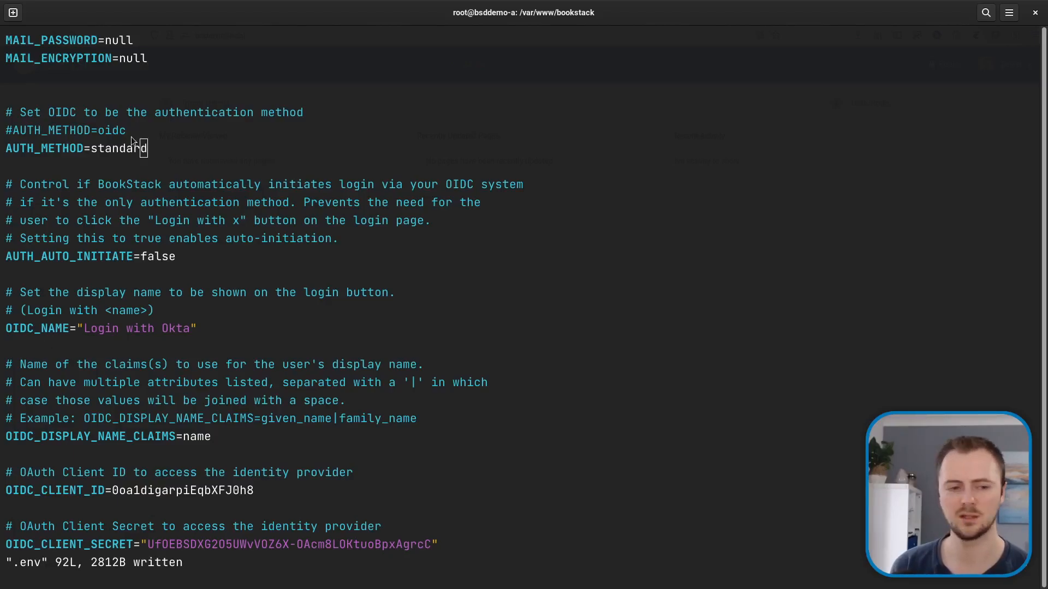
Step: Switch to BookStack Demo in the browser, reload it and open the edit page of the user created through the Okta login
{"action": "key", "text": "alt+Tab"}
{"action": "key", "text": "F5"}
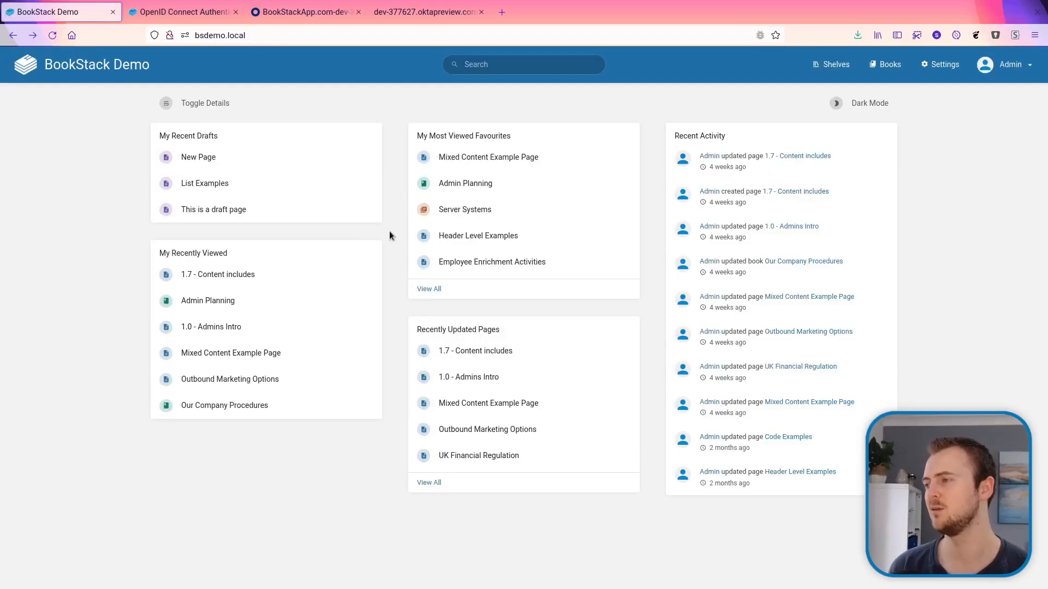
{"action": "left_click", "coordinate": [947, 69]}
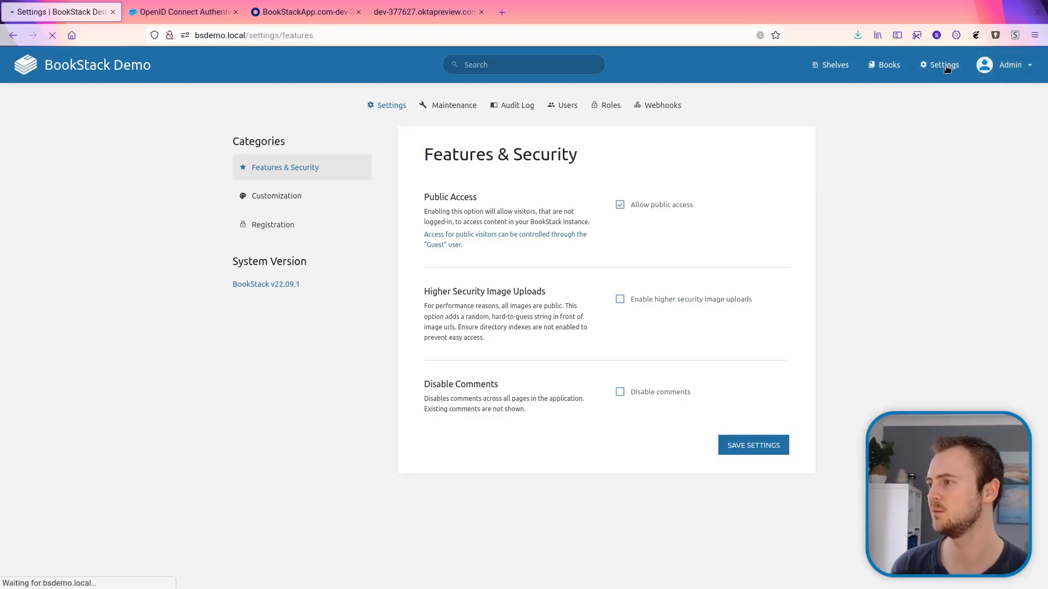
{"action": "left_click", "coordinate": [565, 106]}
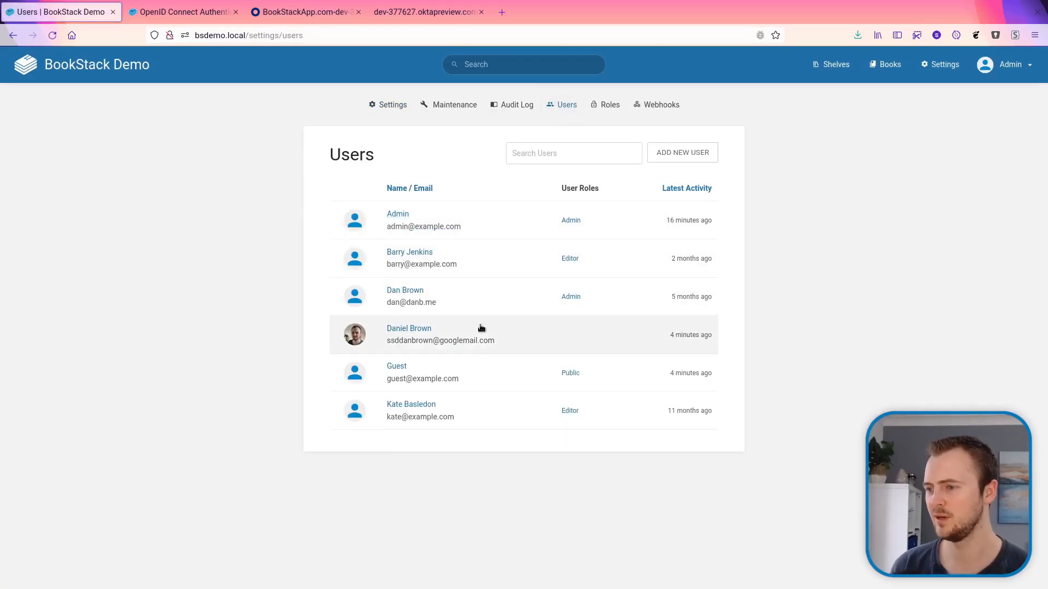
{"action": "left_click", "coordinate": [401, 338]}
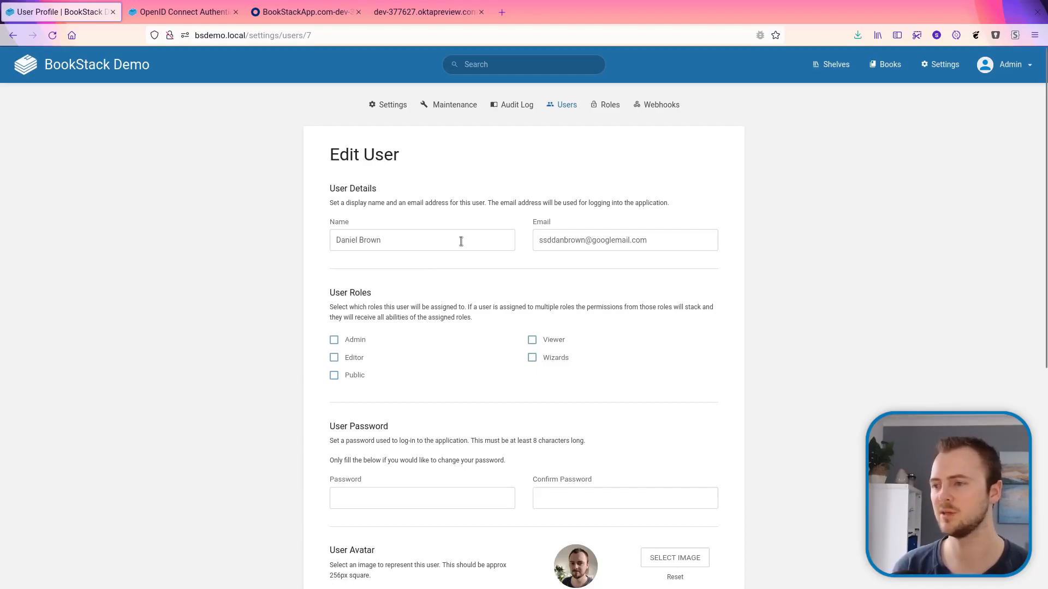
Step: Switch to the terminal, comment out AUTH_METHOD=standard, make AUTH_METHOD=oidc active again and save .env
{"action": "key", "text": "alt+Tab"}
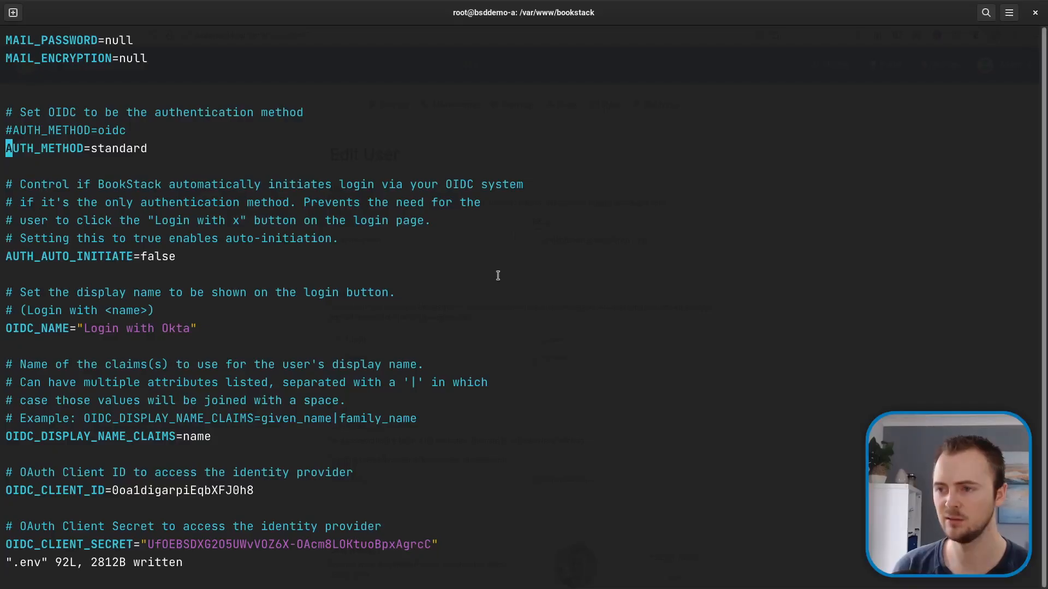
{"action": "type", "text": "i"}
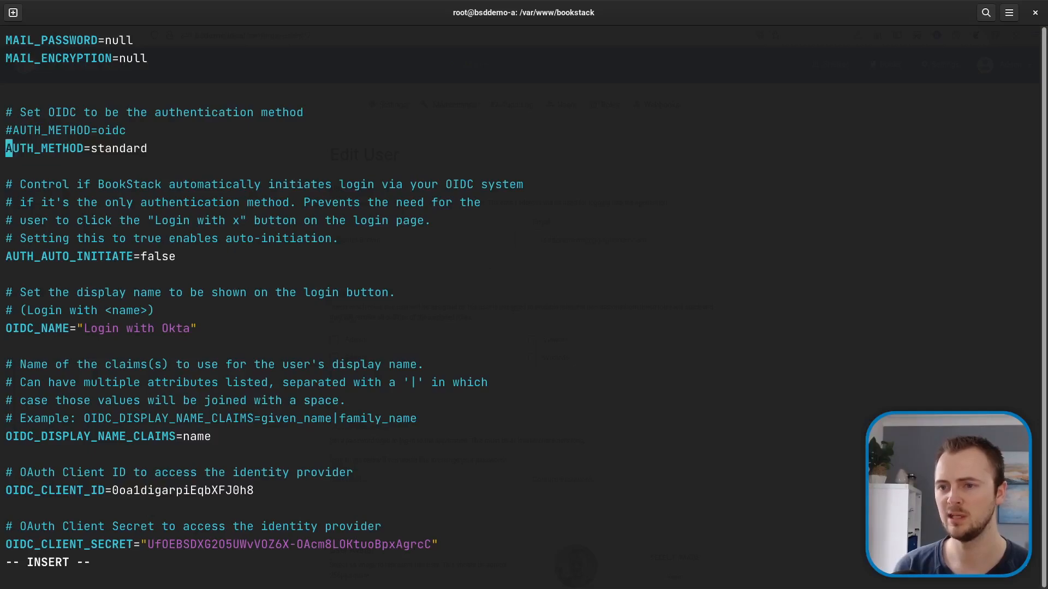
{"action": "type", "text": "#"}
{"action": "key", "text": "Up"}
{"action": "key", "text": "BackSpace"}
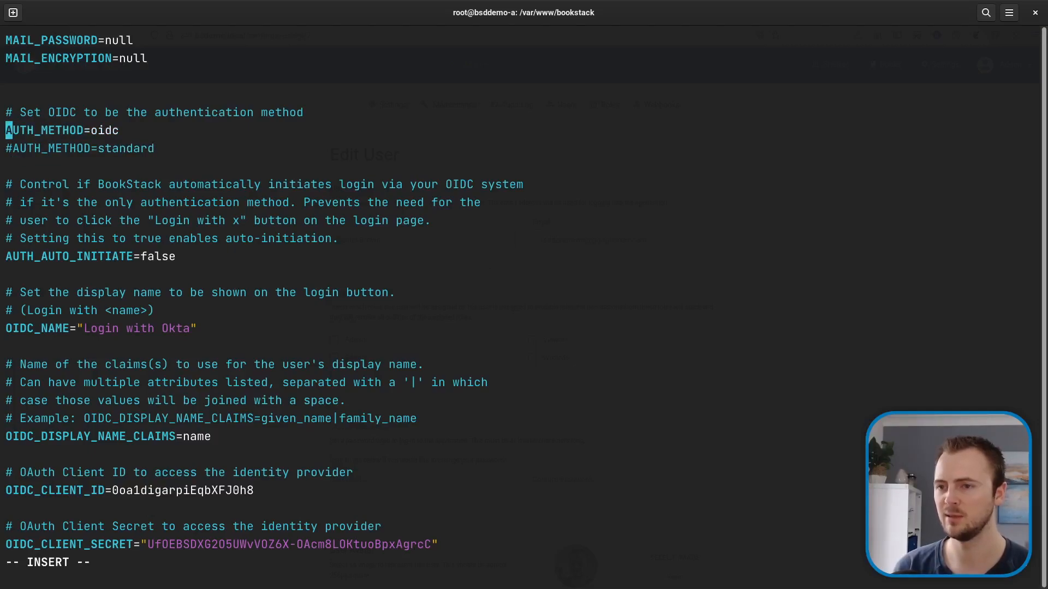
{"action": "key", "text": "Escape"}
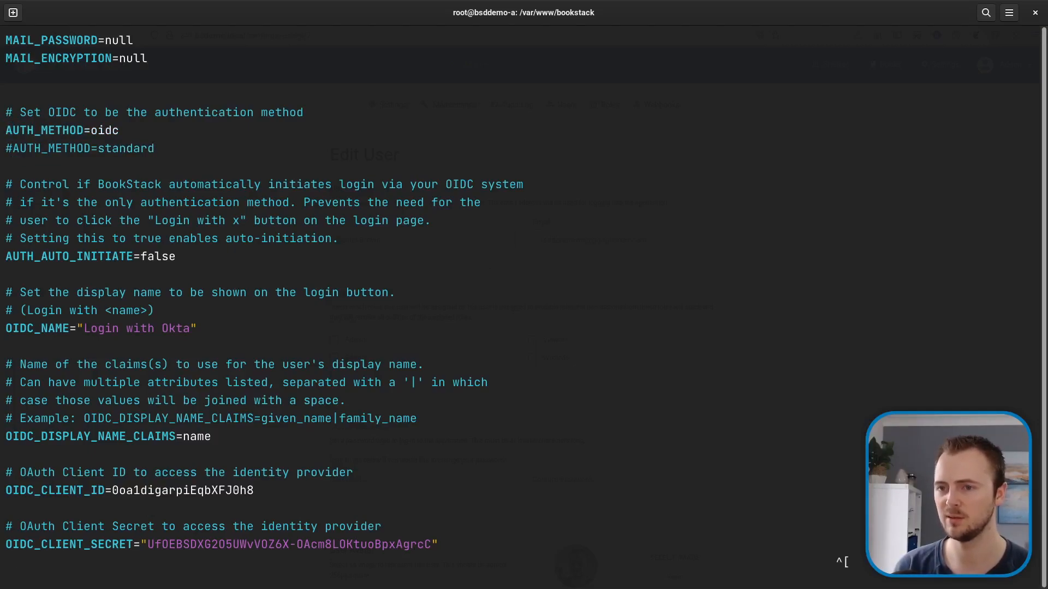
{"action": "type", "text": ":w"}
{"action": "key", "text": "Return"}
Step: Switch back to the browser, reload the Edit User page and examine the External Authentication ID field
{"action": "key", "text": "alt+Tab"}
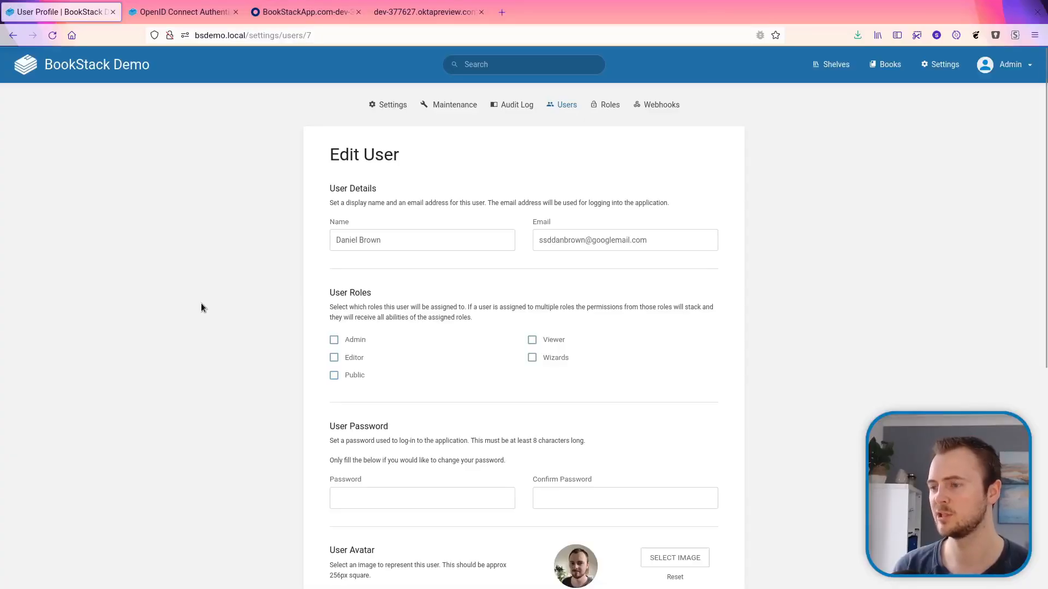
{"action": "key", "text": "F5"}
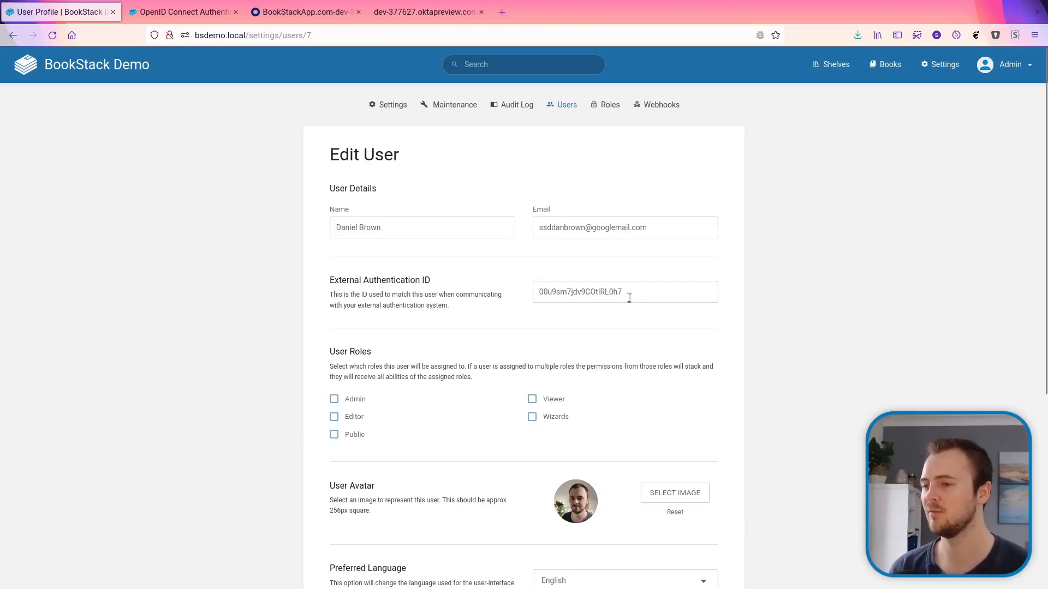
{"action": "left_click", "coordinate": [631, 299]}
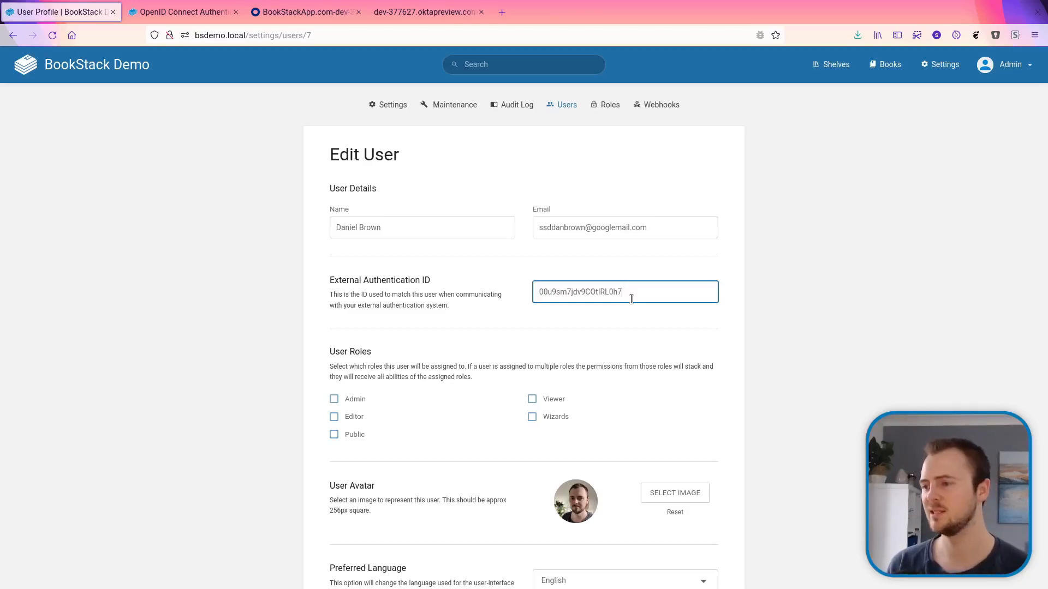
{"action": "left_click", "coordinate": [629, 313]}
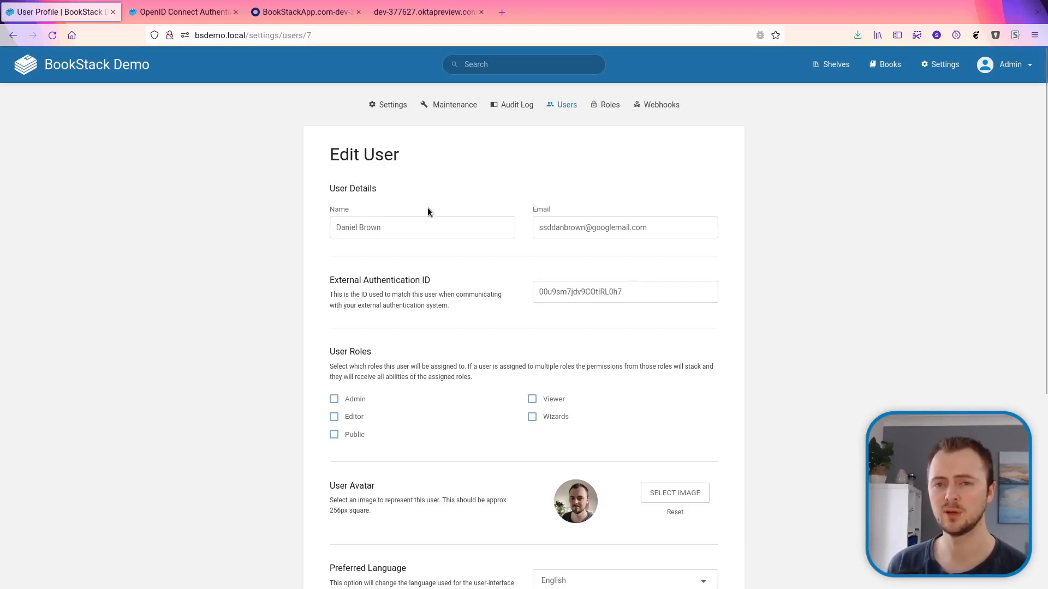
Step: Set the default user role after registration to Editor in the BookStack registration settings and save
{"action": "left_click", "coordinate": [403, 110]}
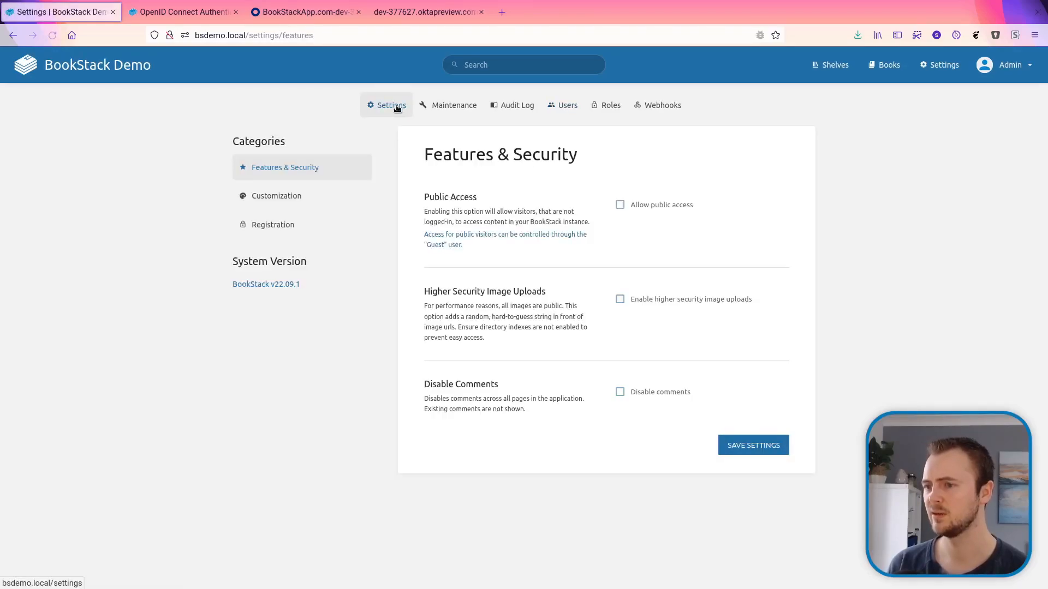
{"action": "left_click", "coordinate": [315, 224]}
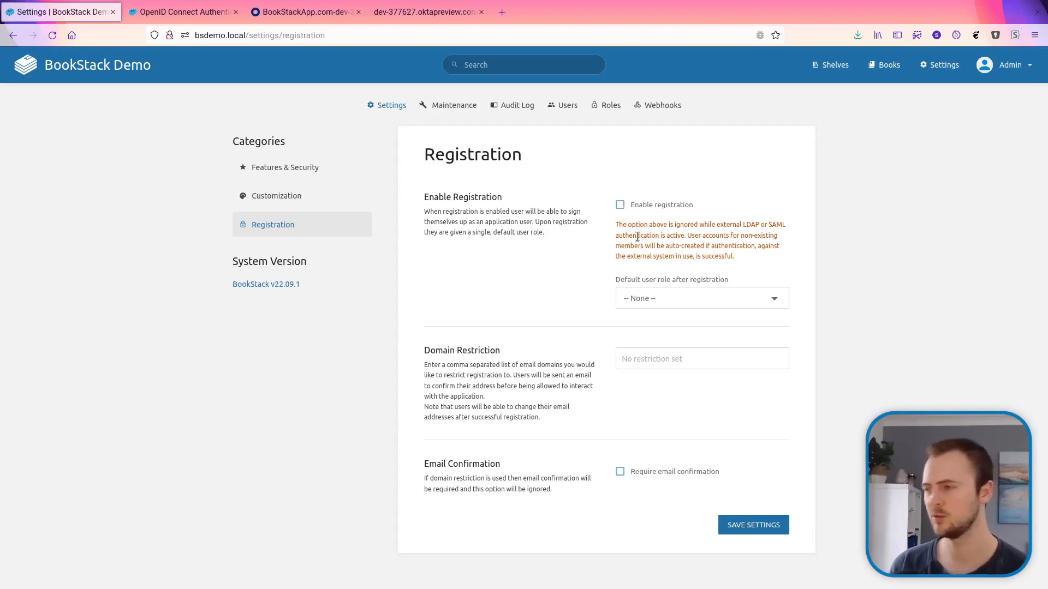
{"action": "left_click", "coordinate": [693, 297]}
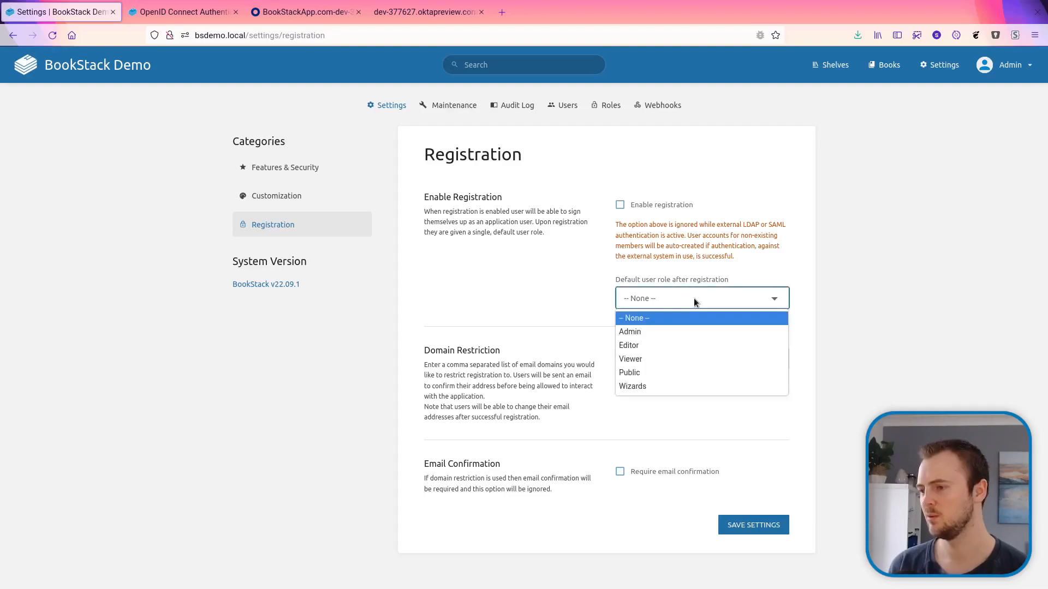
{"action": "left_click", "coordinate": [672, 346]}
{"action": "left_click", "coordinate": [738, 527]}
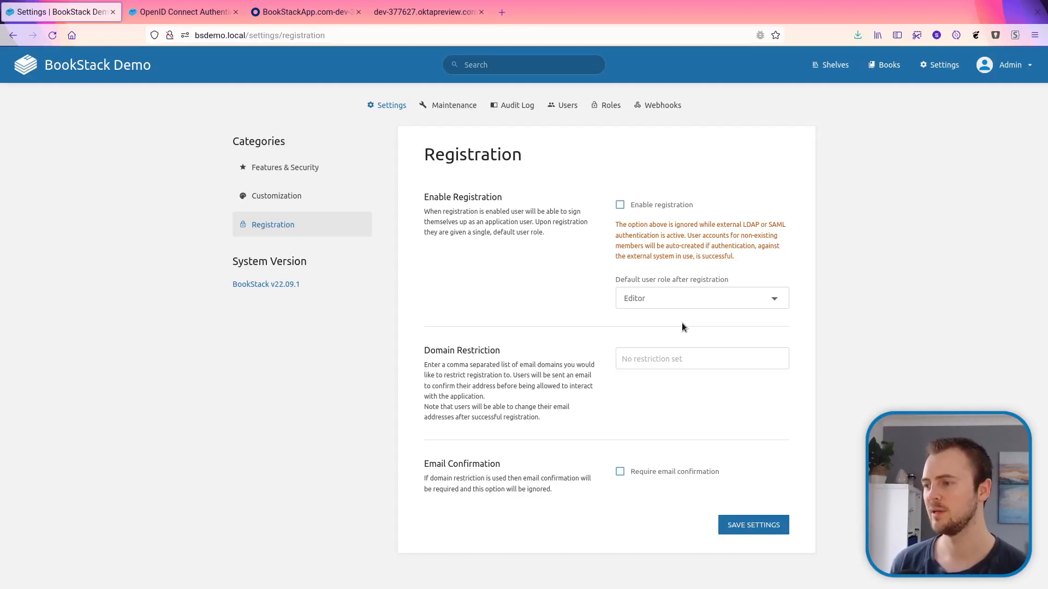
Step: Change the default user role after registration to Viewer and save the settings
{"action": "left_click", "coordinate": [631, 299]}
{"action": "left_click", "coordinate": [660, 357]}
{"action": "left_click", "coordinate": [754, 525]}
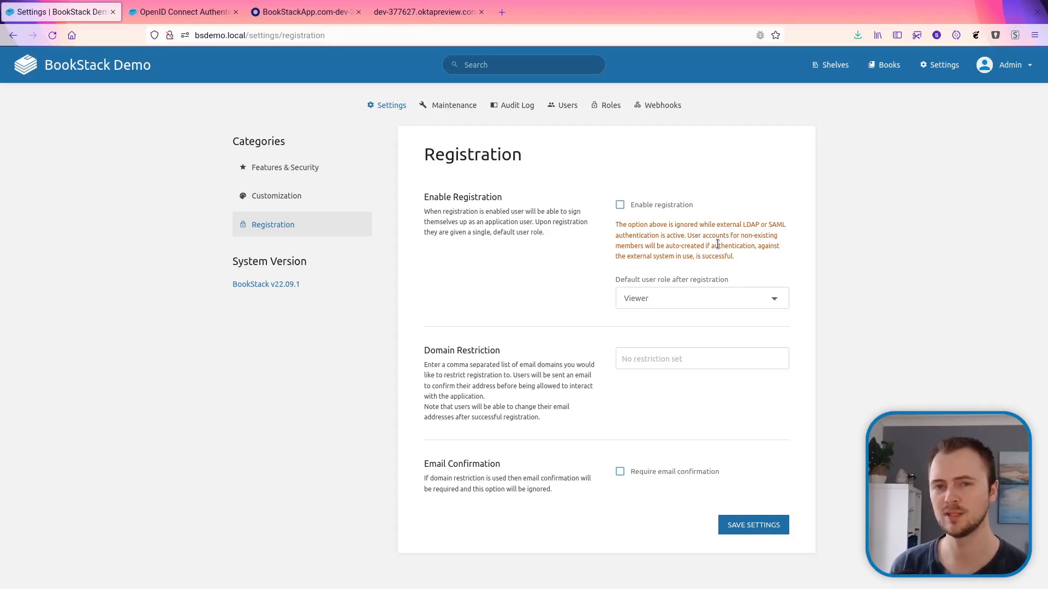
Step: In the OpenID Connect documentation, find the Group Sync section and copy its whole .env settings block
{"action": "left_click", "coordinate": [211, 16]}
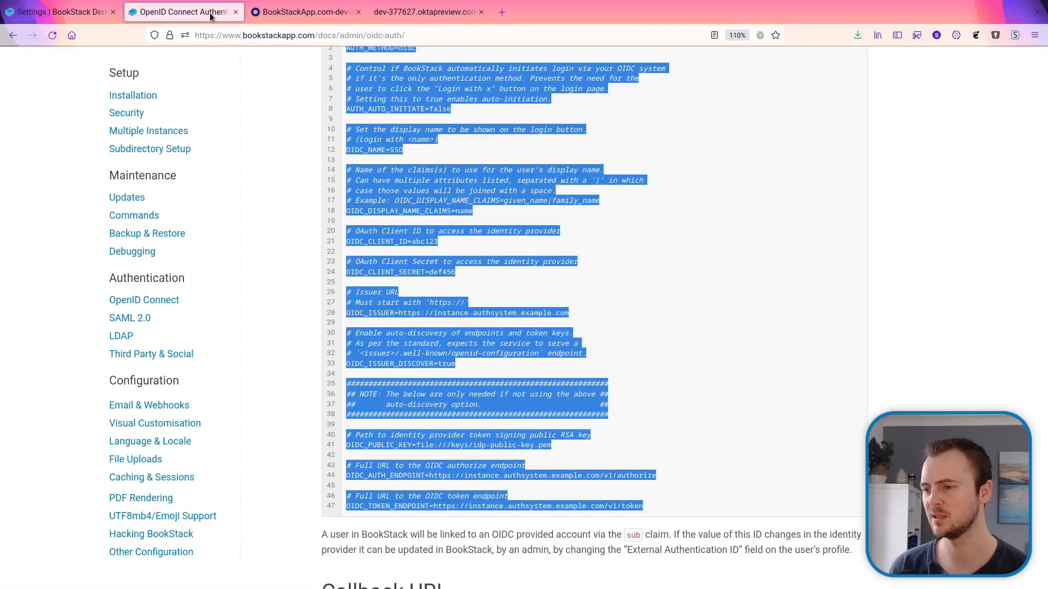
{"action": "left_click", "coordinate": [551, 295]}
{"action": "scroll", "coordinate": [529, 310], "scroll_direction": "down", "scroll_amount": 5}
{"action": "scroll", "coordinate": [529, 310], "scroll_direction": "down", "scroll_amount": 10}
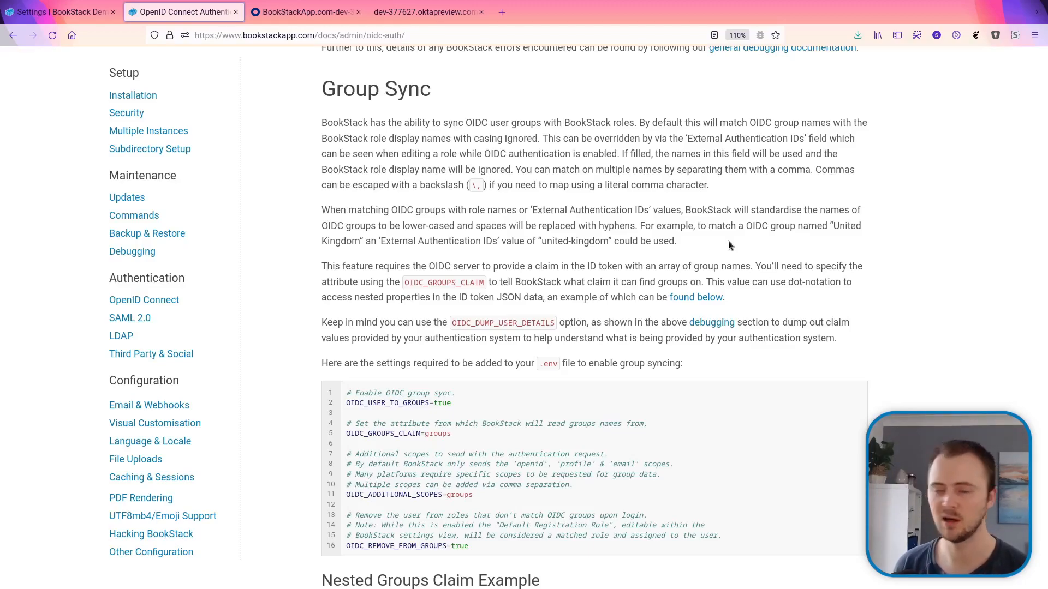
{"action": "scroll", "coordinate": [478, 264], "scroll_direction": "down", "scroll_amount": 3}
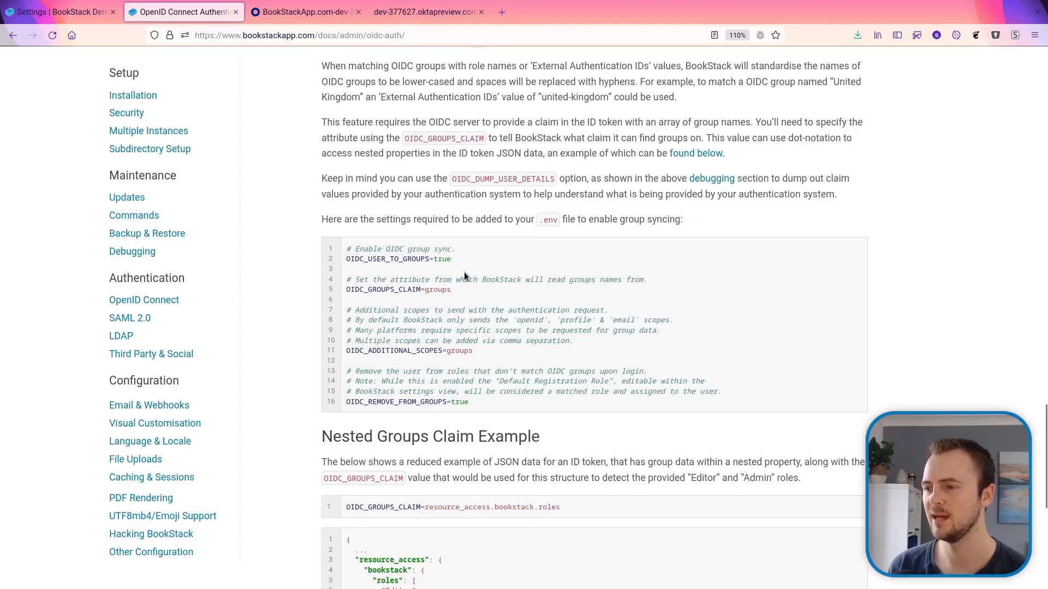
{"action": "scroll", "coordinate": [463, 276], "scroll_direction": "down", "scroll_amount": 2}
{"action": "left_click_drag", "start_coordinate": [478, 333], "coordinate": [335, 180]}
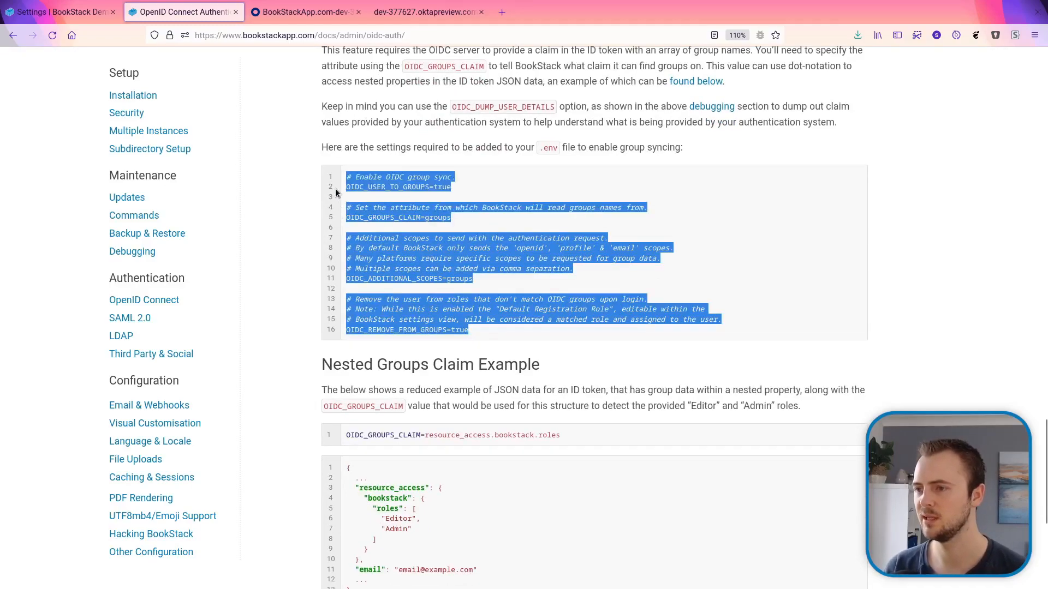
Step: Switch to the terminal and paste the copied OIDC group sync settings at the end of .env, below OIDC_ISSUER_DISCOVER=true
{"action": "key", "text": "alt+Tab"}
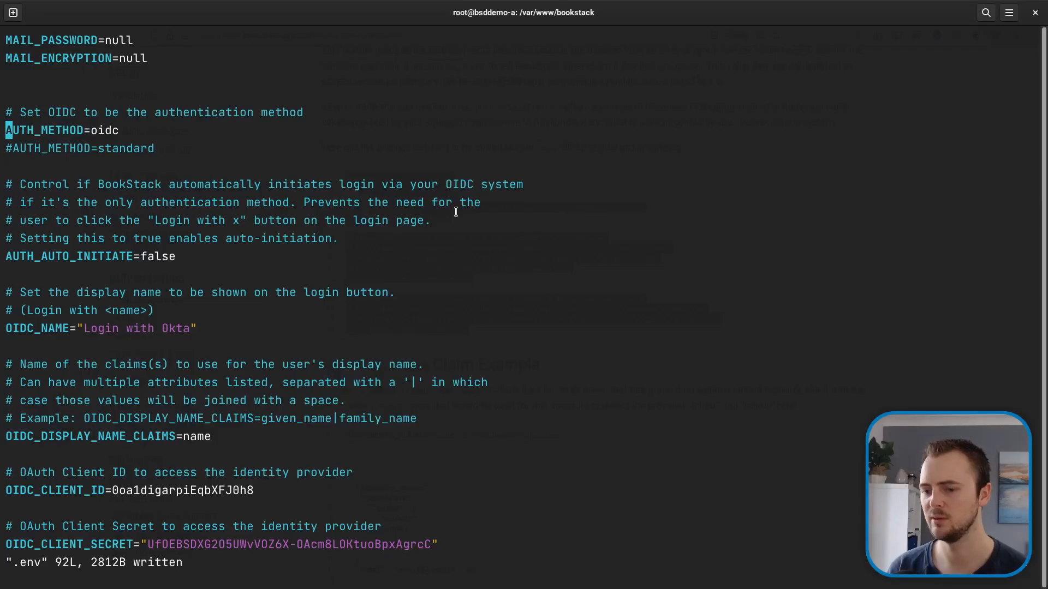
{"action": "key", "text": "Down"}
{"action": "key", "text": "Down"}
{"action": "key", "text": "Down"}
{"action": "key", "text": "Down"}
{"action": "key", "text": "Down"}
{"action": "key", "text": "Down"}
{"action": "key", "text": "Down"}
{"action": "key", "text": "Down"}
{"action": "key", "text": "Down"}
{"action": "key", "text": "Down"}
{"action": "key", "text": "Down"}
{"action": "key", "text": "Down"}
{"action": "key", "text": "Down"}
{"action": "key", "text": "Down"}
{"action": "key", "text": "Down"}
{"action": "key", "text": "Down"}
{"action": "key", "text": "Down"}
{"action": "key", "text": "Down"}
{"action": "key", "text": "Down"}
{"action": "key", "text": "Down"}
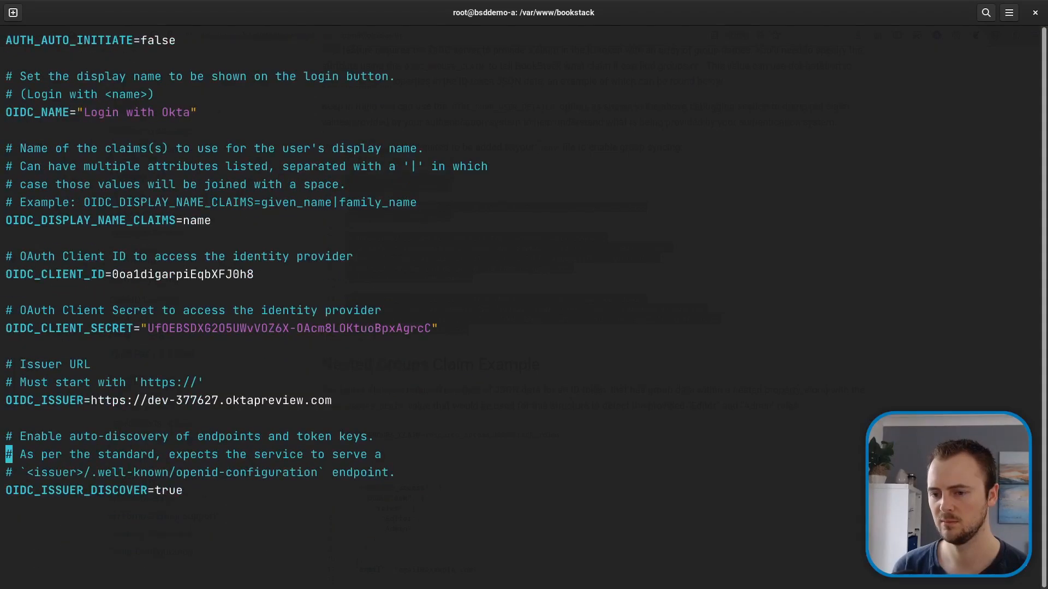
{"action": "key", "text": "A"}
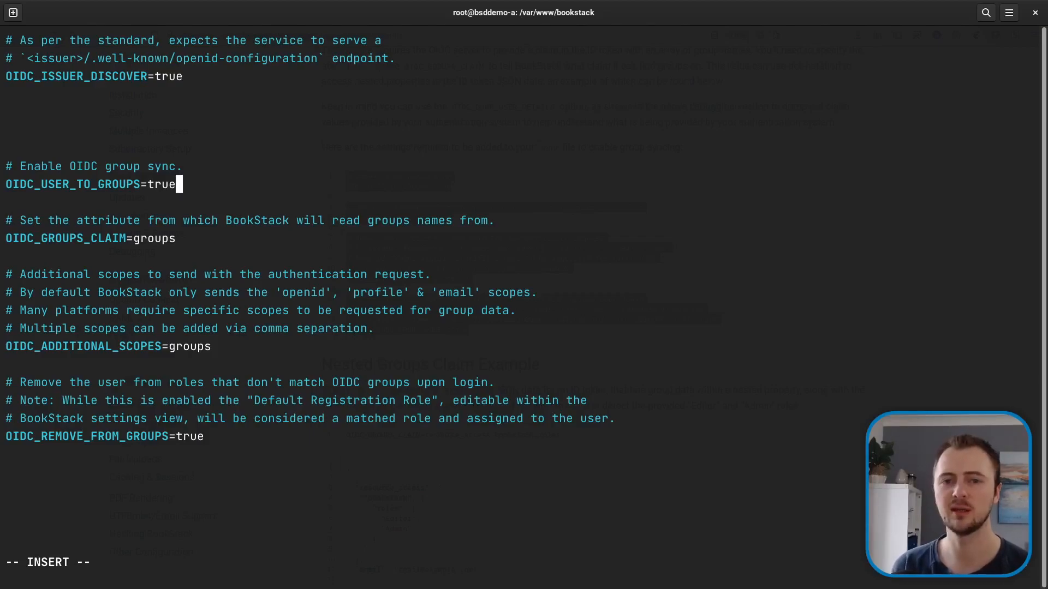
Step: Review the pasted OIDC_USER_TO_GROUPS and OIDC_GROUPS_CLAIM settings in .env
{"action": "key", "text": "Down"}
{"action": "key", "text": "Down"}
{"action": "key", "text": "Down"}
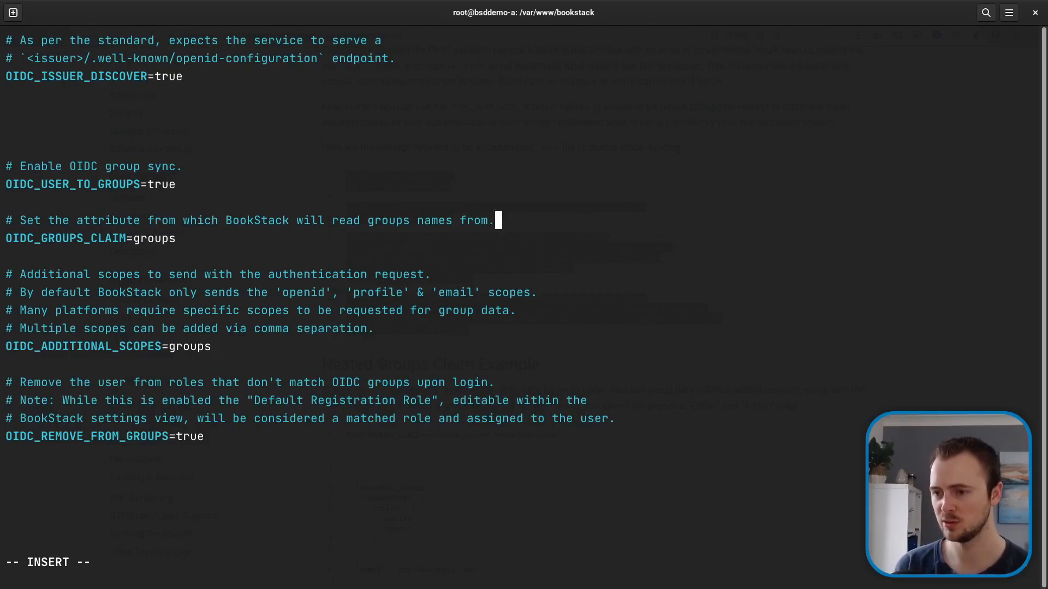
{"action": "key", "text": "Up"}
{"action": "key", "text": "Up"}
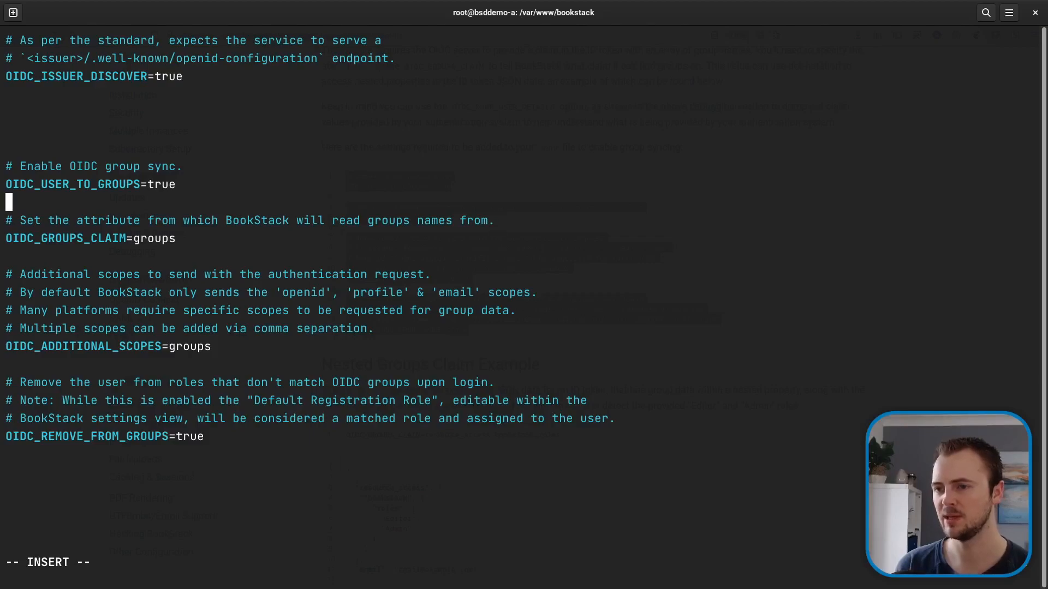
{"action": "key", "text": "Up"}
{"action": "key", "text": "Down"}
{"action": "key", "text": "Down"}
{"action": "key", "text": "Down"}
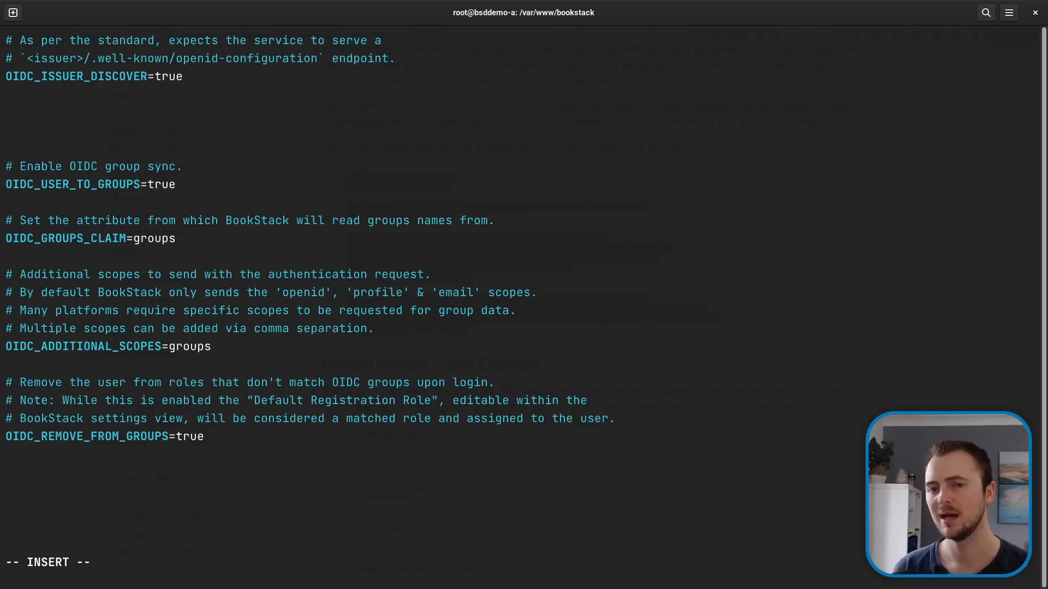
Step: Switch to the browser documentation and examine the Nested Groups Claim Example with its OIDC_GROUPS_CLAIM value and JSON structure
{"action": "key", "text": "alt+Tab"}
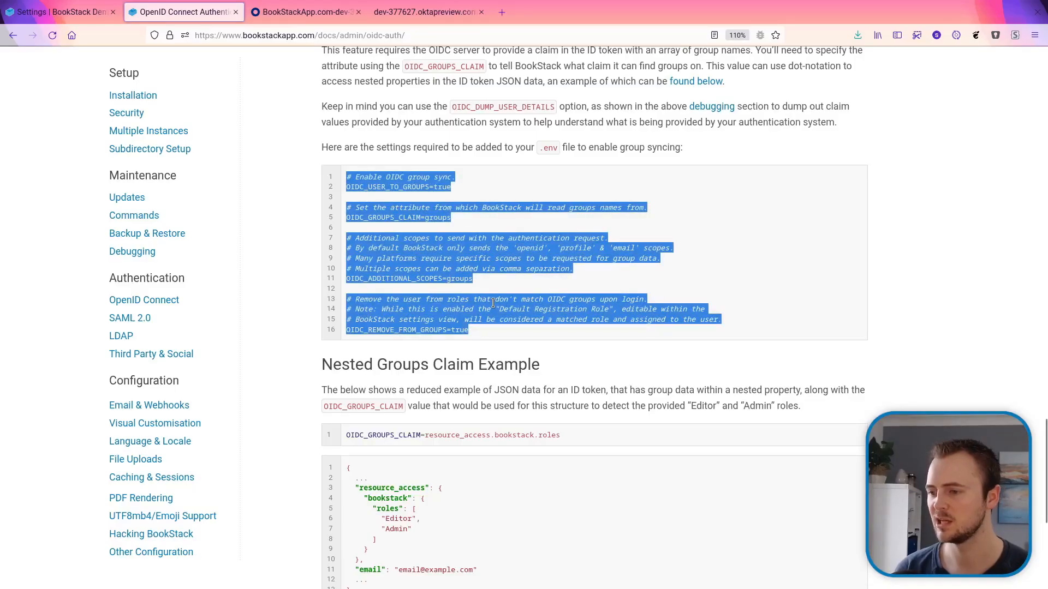
{"action": "scroll", "coordinate": [606, 296], "scroll_direction": "down", "scroll_amount": 2}
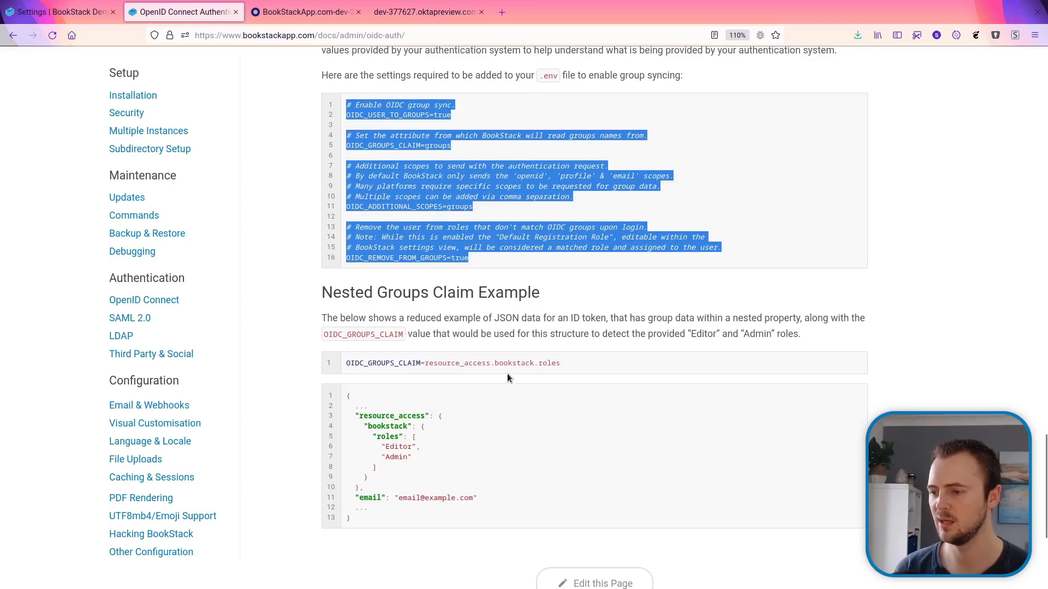
{"action": "left_click", "coordinate": [435, 366]}
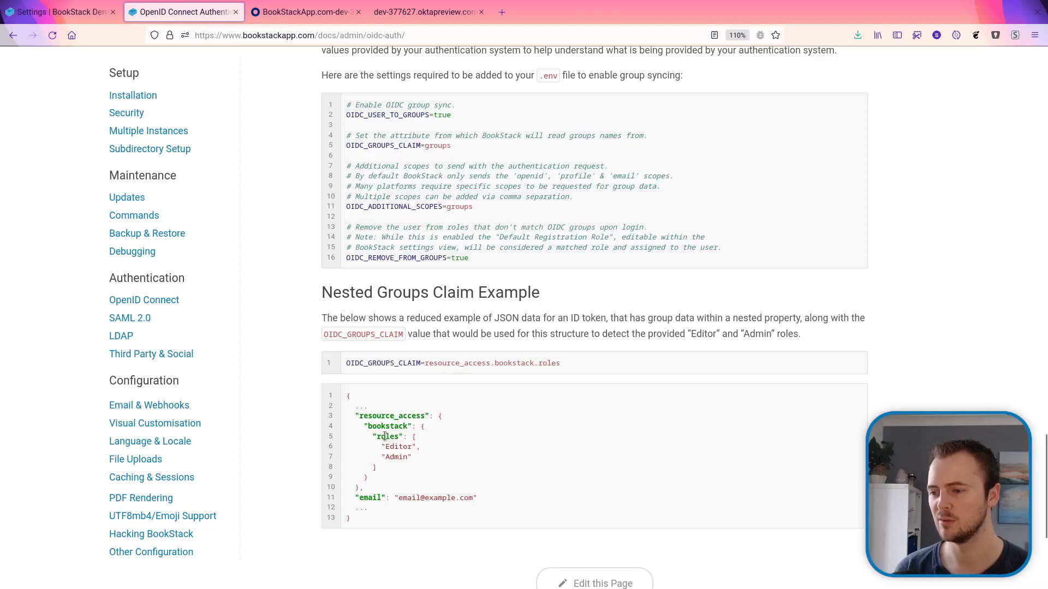
{"action": "left_click_drag", "start_coordinate": [371, 416], "coordinate": [404, 447]}
{"action": "left_click", "coordinate": [403, 445]}
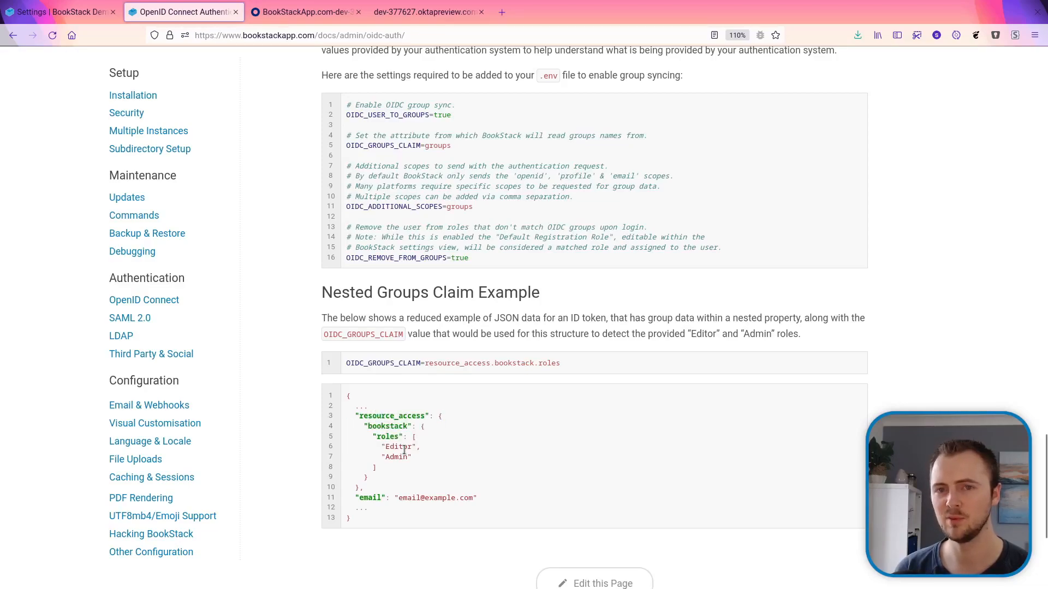
Step: Return to the terminal, save .env with the group sync settings and switch back to the browser
{"action": "key", "text": "alt+Tab"}
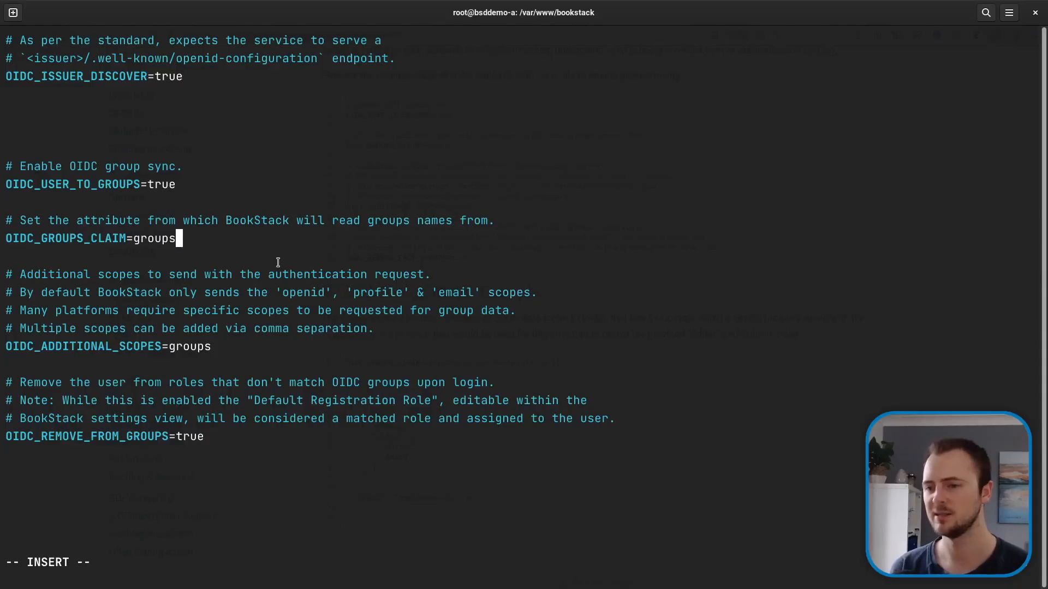
{"action": "key", "text": "Down"}
{"action": "key", "text": "Down"}
{"action": "key", "text": "Down"}
{"action": "key", "text": "Down"}
{"action": "key", "text": "Down"}
{"action": "key", "text": "Down"}
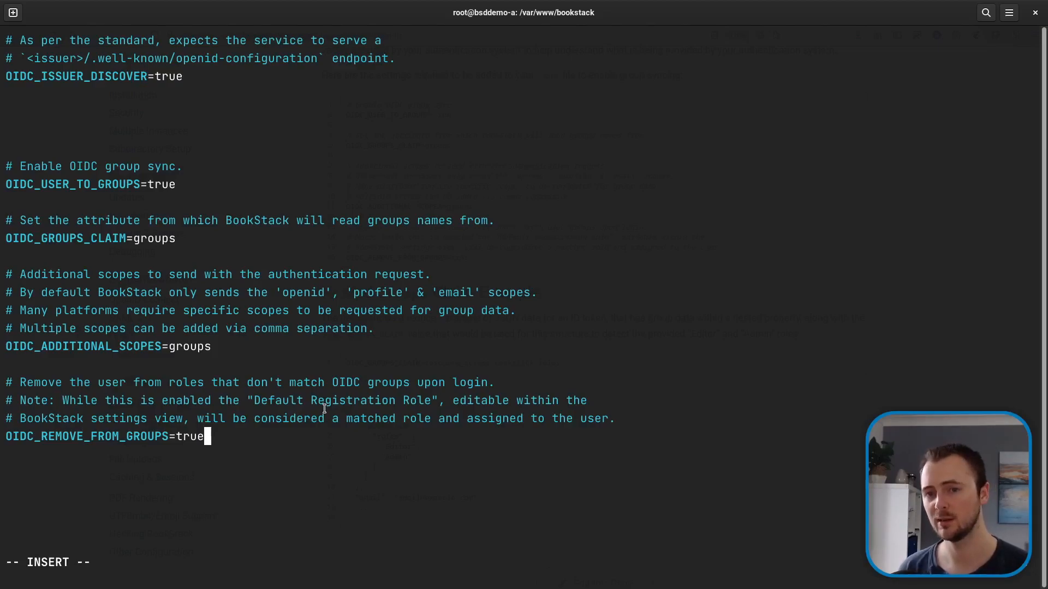
{"action": "key", "text": "Escape"}
{"action": "type", "text": ":w"}
{"action": "key", "text": "Return"}
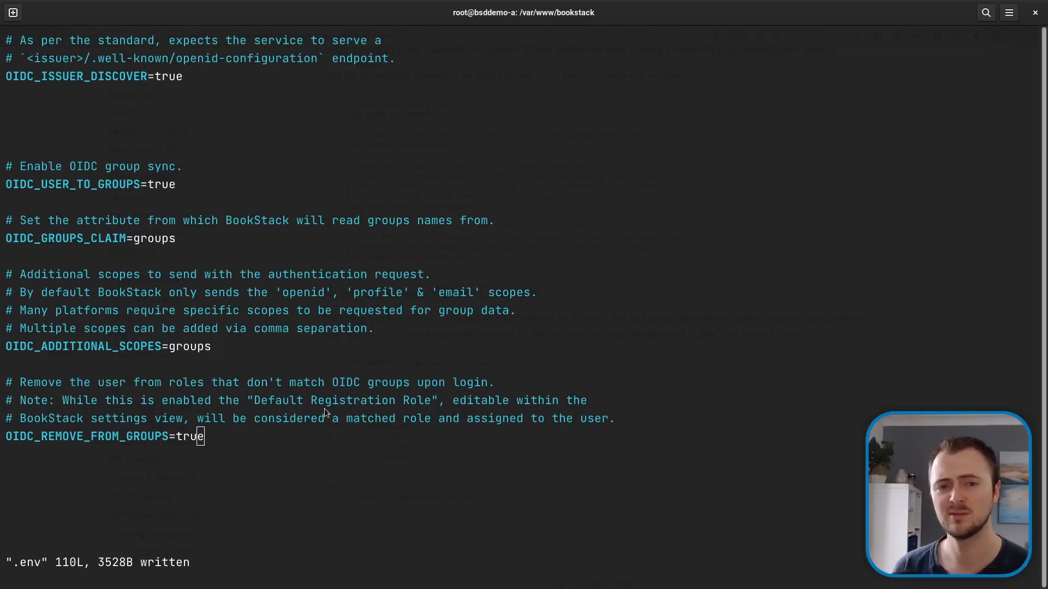
{"action": "key", "text": "alt+Tab"}
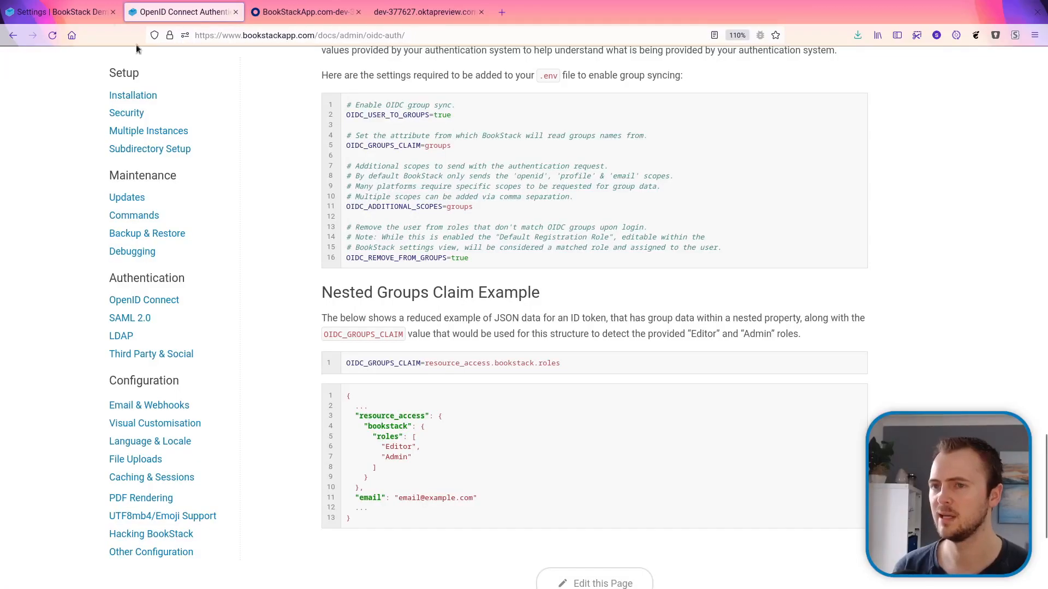
Step: Edit the Okta app's OpenID Connect ID Token settings so the groups claim filter is groups, Matches regex, .*, and save
{"action": "left_click", "coordinate": [293, 13]}
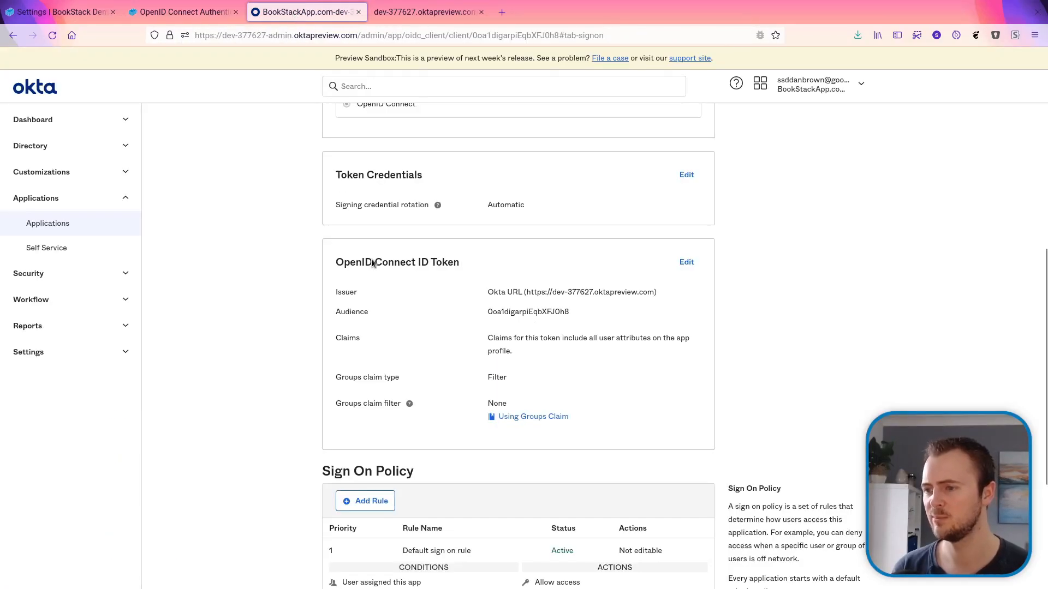
{"action": "scroll", "coordinate": [301, 297], "scroll_direction": "down", "scroll_amount": 2}
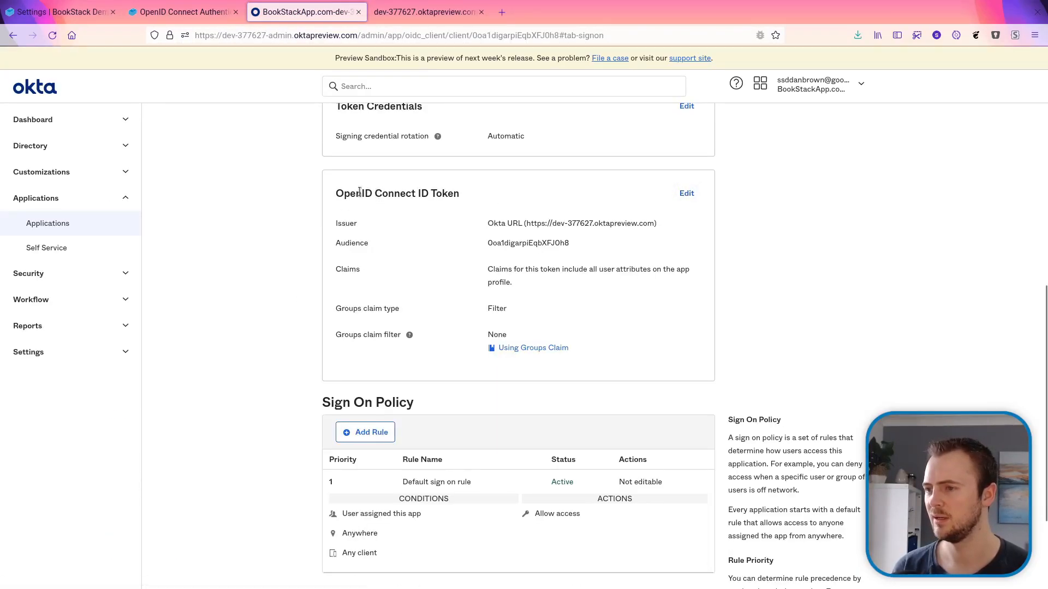
{"action": "left_click", "coordinate": [686, 194]}
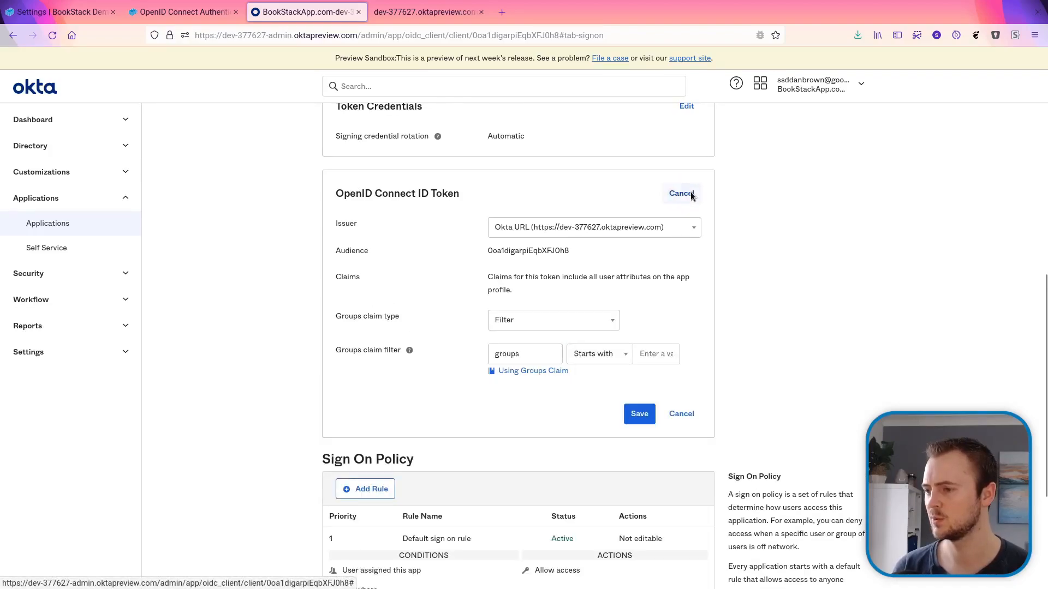
{"action": "scroll", "coordinate": [690, 197], "scroll_direction": "down", "scroll_amount": 2}
{"action": "left_click", "coordinate": [506, 256]}
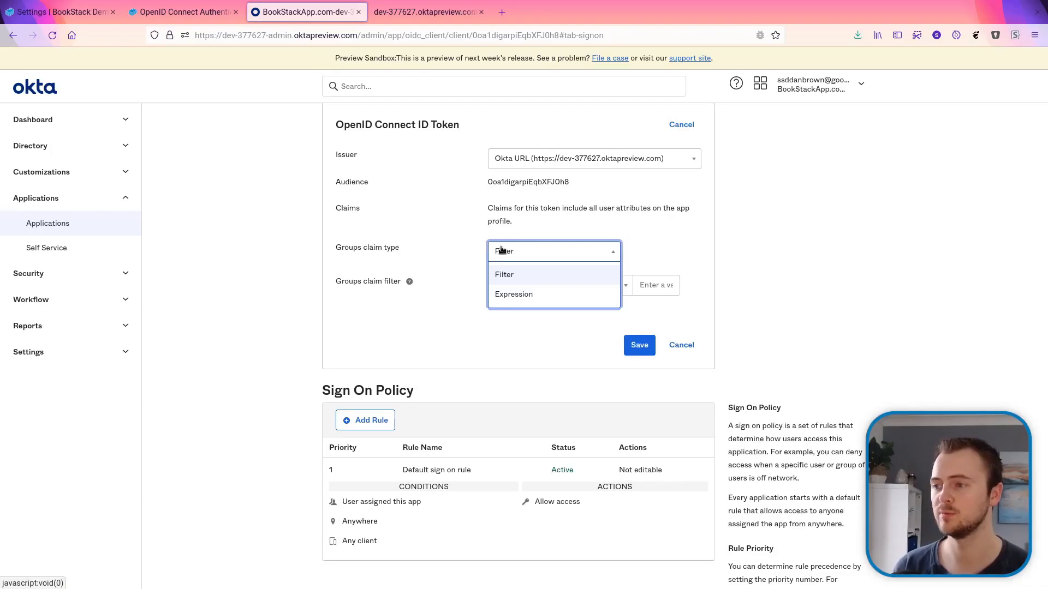
{"action": "left_click", "coordinate": [504, 275]}
{"action": "left_click", "coordinate": [671, 284]}
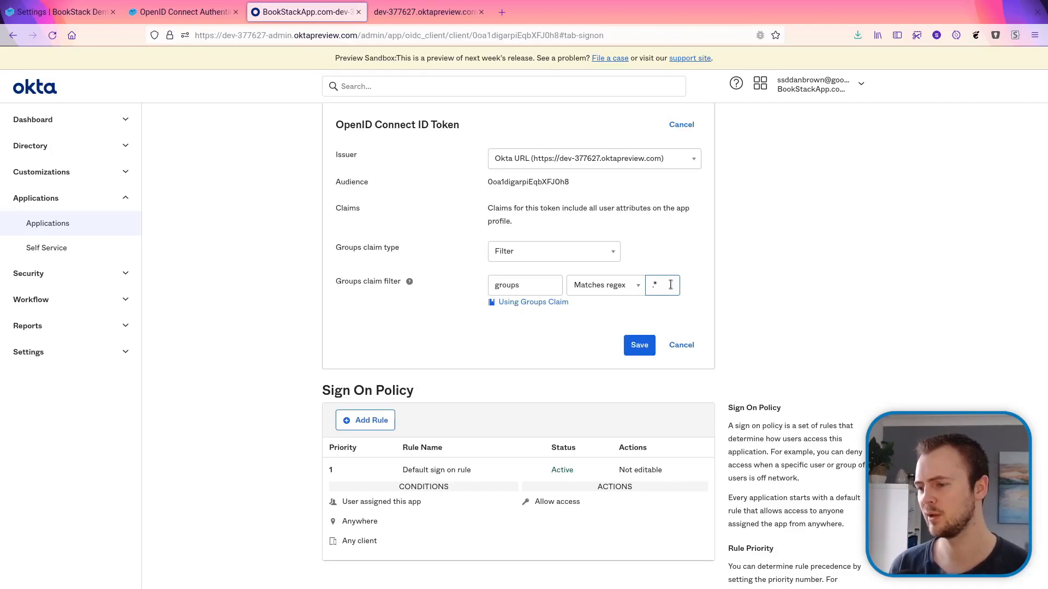
{"action": "left_click", "coordinate": [639, 345]}
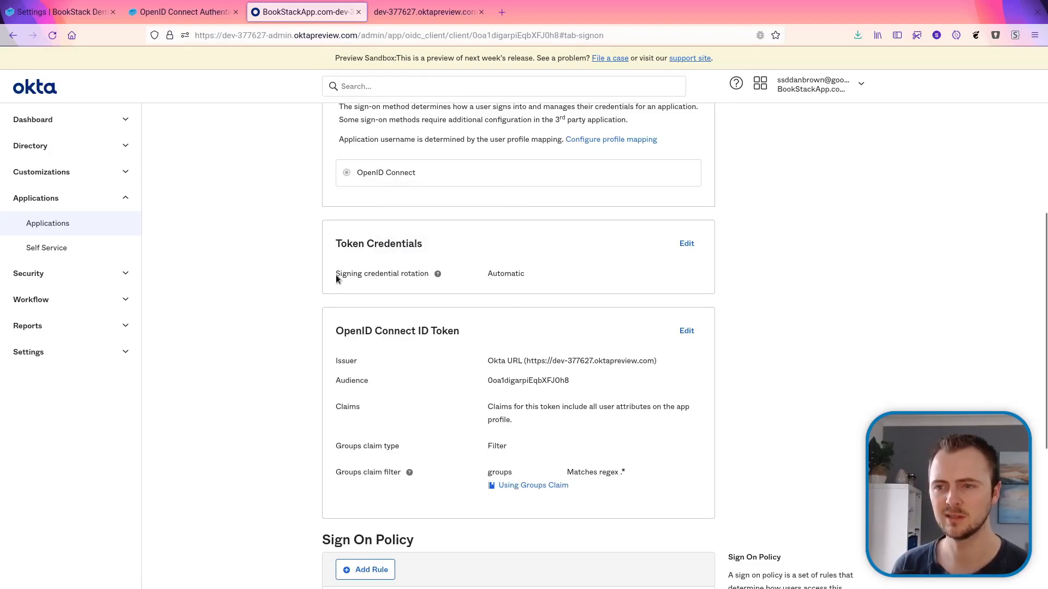
Step: Open your own user's profile in Okta's people directory and view its group memberships
{"action": "left_click", "coordinate": [30, 146]}
{"action": "left_click", "coordinate": [38, 172]}
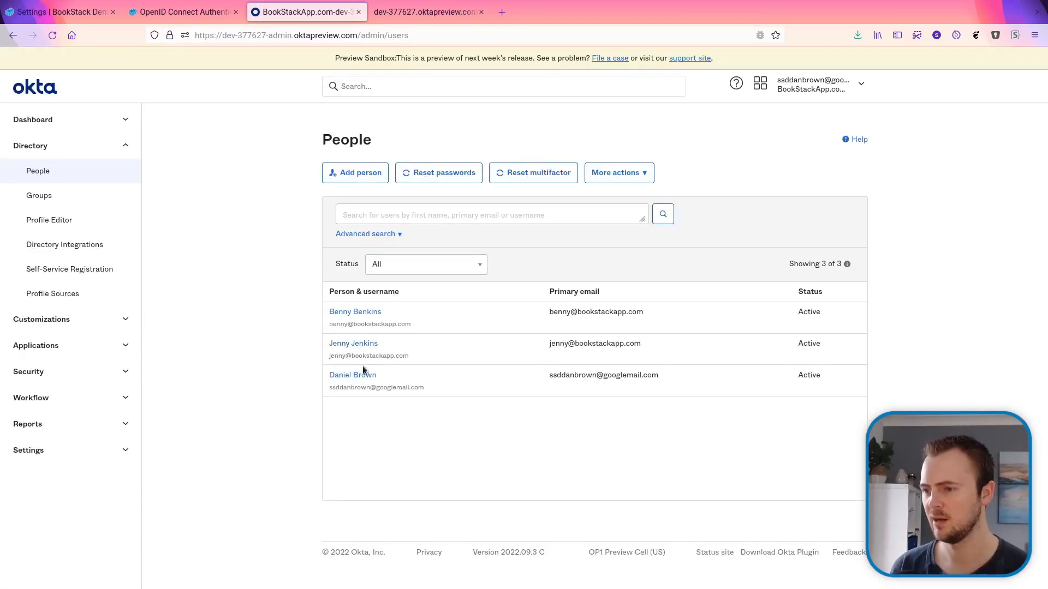
{"action": "left_click", "coordinate": [350, 375]}
{"action": "left_click", "coordinate": [418, 218]}
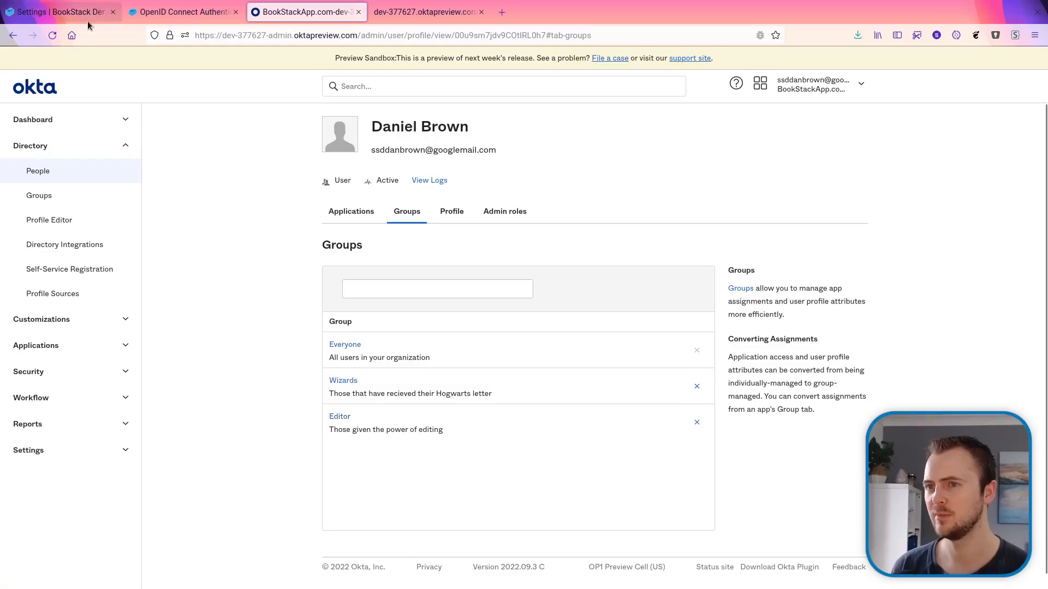
Step: Open BookStack's User Roles list and compare the role names with the user's Okta groups
{"action": "left_click", "coordinate": [86, 19]}
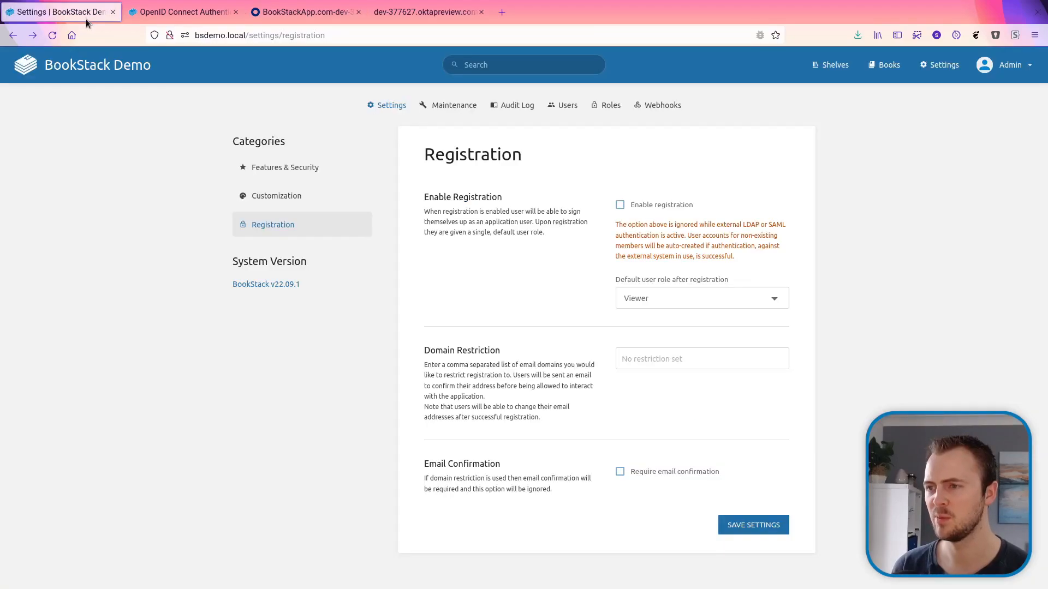
{"action": "left_click", "coordinate": [604, 113]}
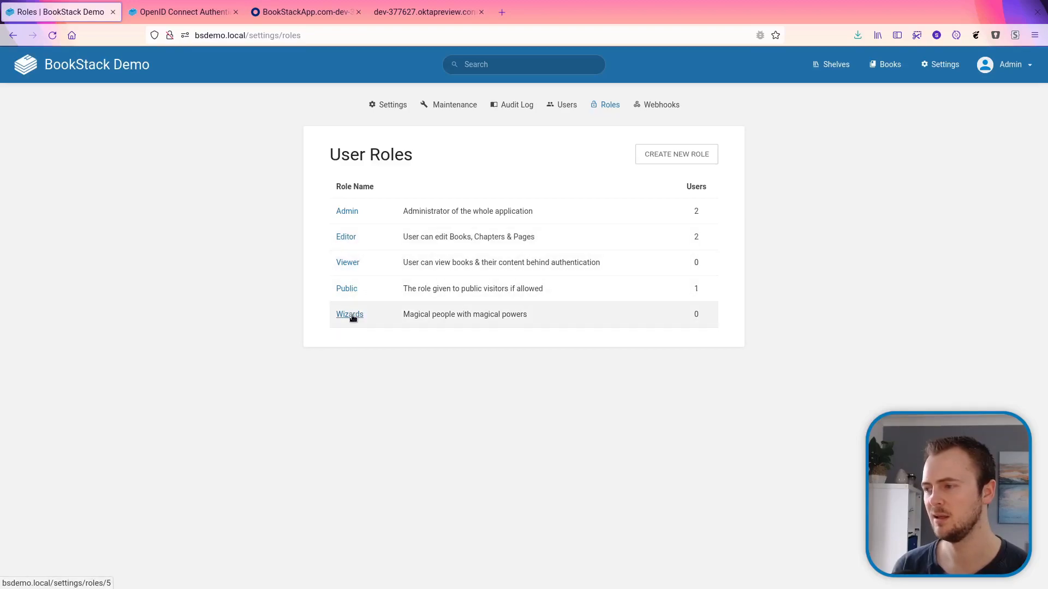
{"action": "left_click", "coordinate": [178, 21]}
{"action": "left_click", "coordinate": [295, 21]}
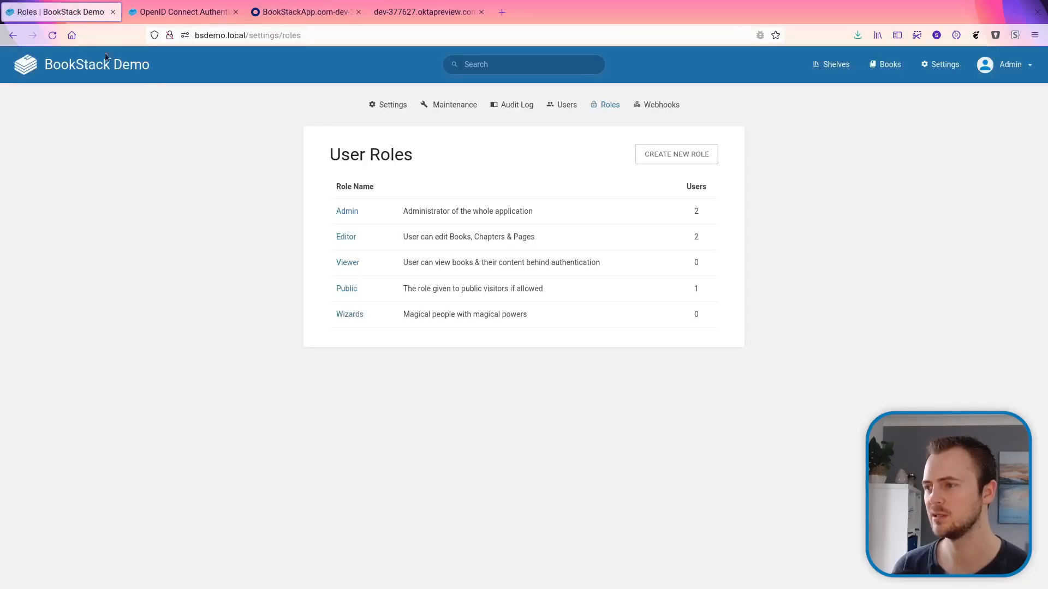
{"action": "left_click", "coordinate": [60, 11]}
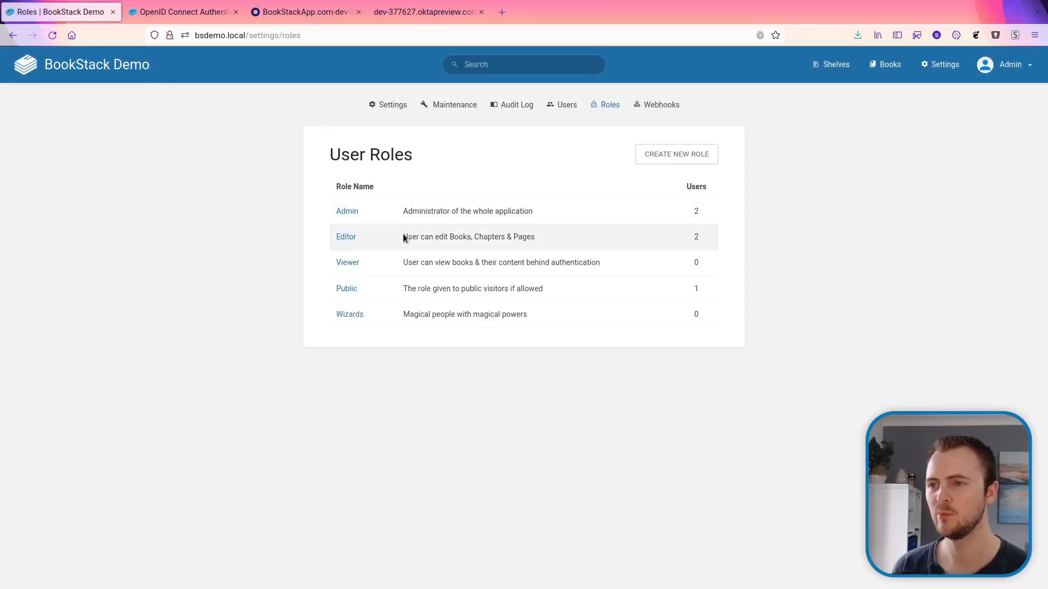
{"action": "left_click", "coordinate": [293, 12]}
{"action": "left_click", "coordinate": [55, 6]}
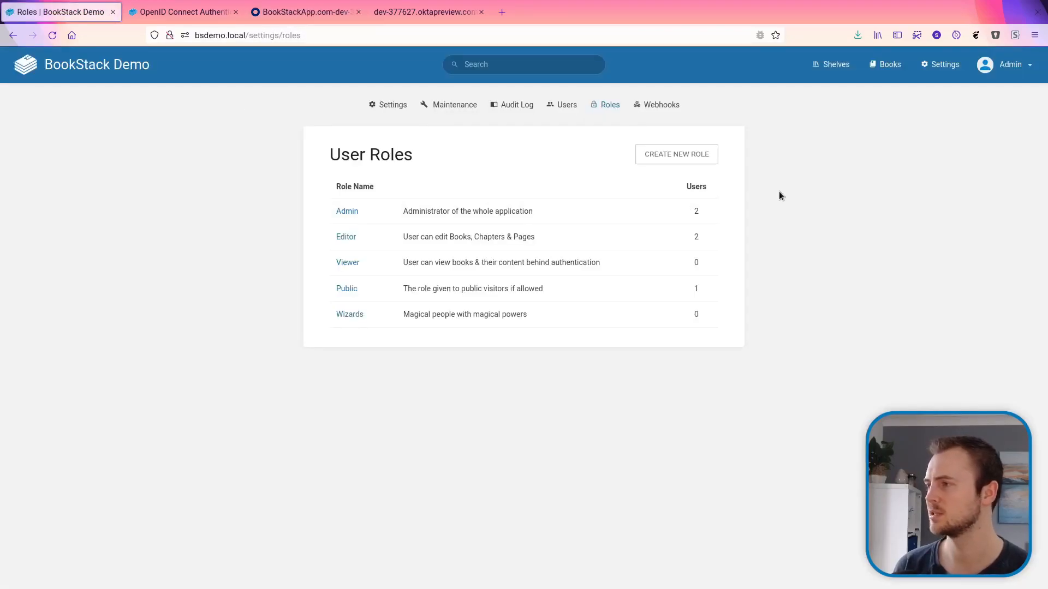
Step: Log out of the BookStack Admin account, log in through Okta and open the profile for editing to check its roles
{"action": "left_click", "coordinate": [1015, 65]}
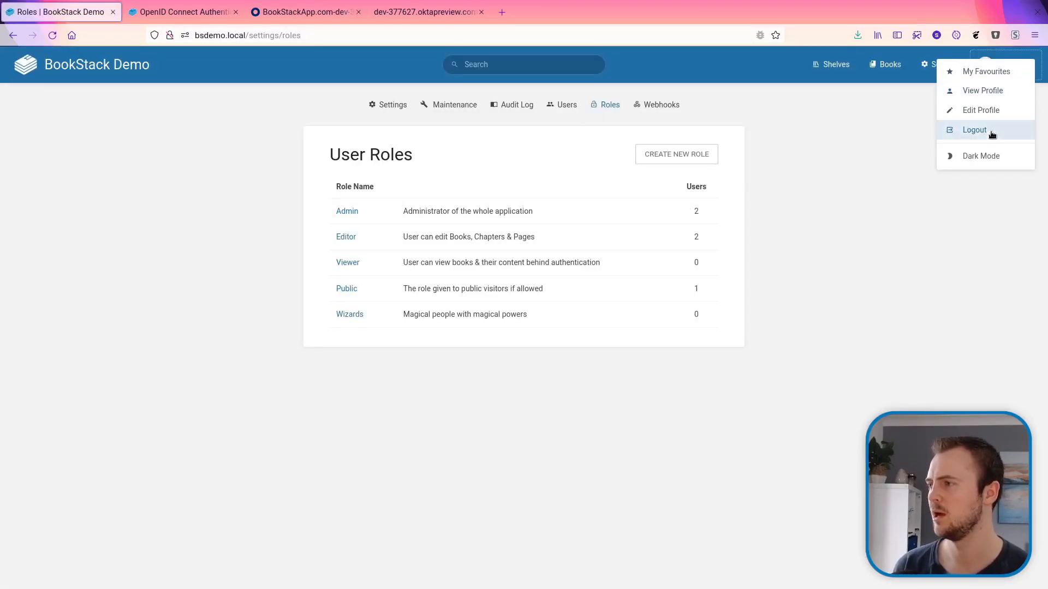
{"action": "left_click", "coordinate": [993, 134]}
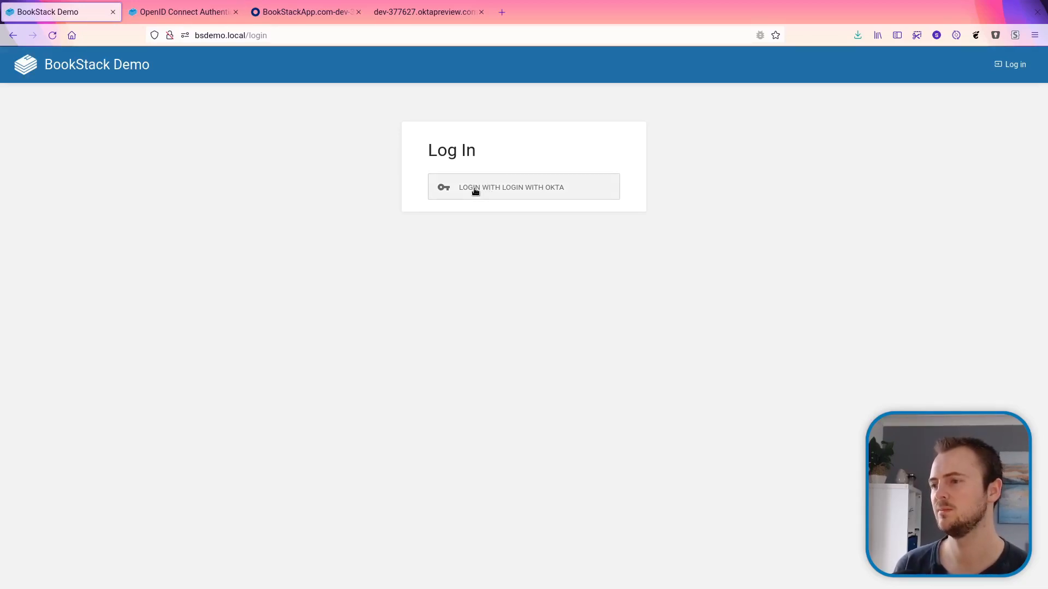
{"action": "left_click", "coordinate": [502, 192]}
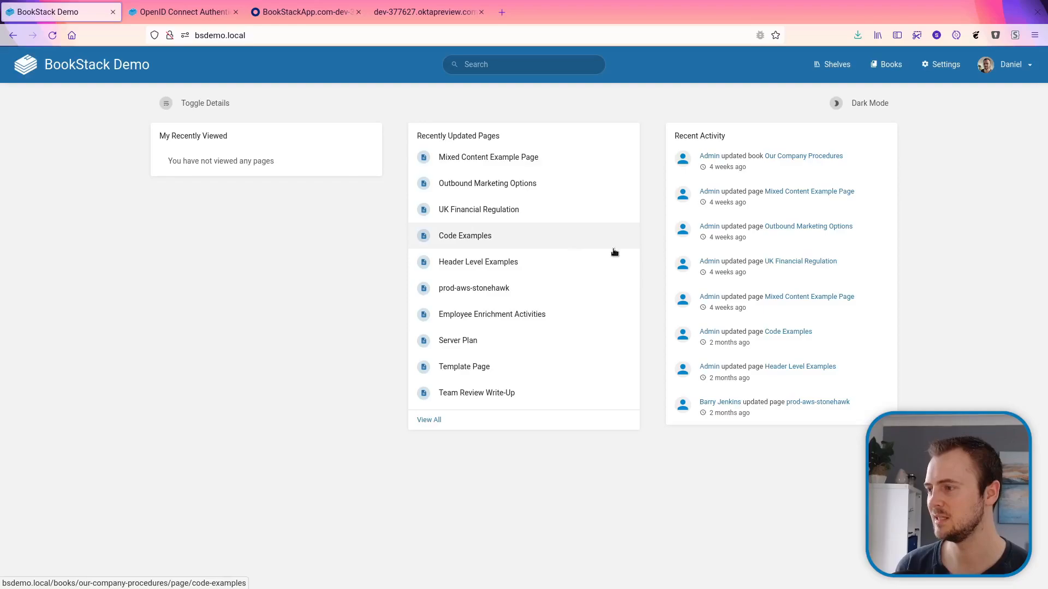
{"action": "left_click", "coordinate": [1008, 67]}
{"action": "left_click", "coordinate": [996, 109]}
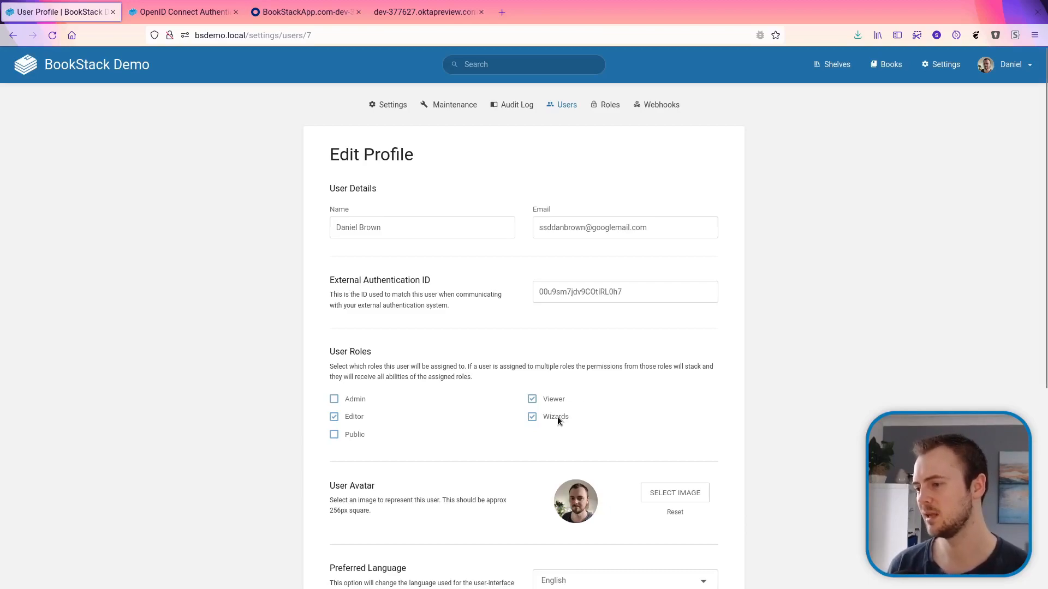
Step: Log out of BookStack and check the OIDC_REMOVE_FROM_GROUPS setting of .env in the terminal
{"action": "left_click", "coordinate": [999, 65]}
{"action": "left_click", "coordinate": [967, 131]}
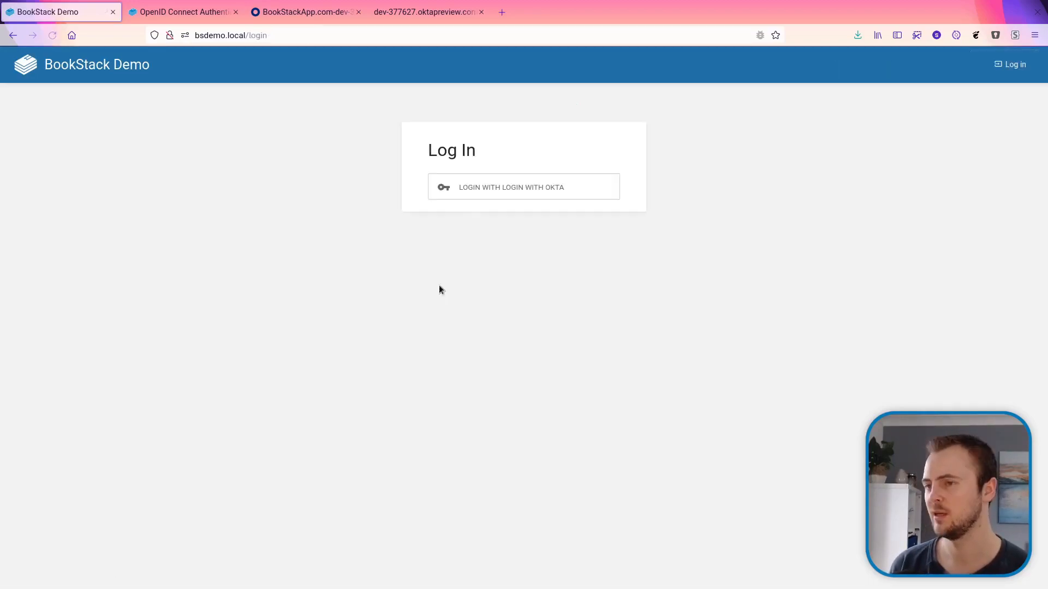
{"action": "key", "text": "alt+Tab"}
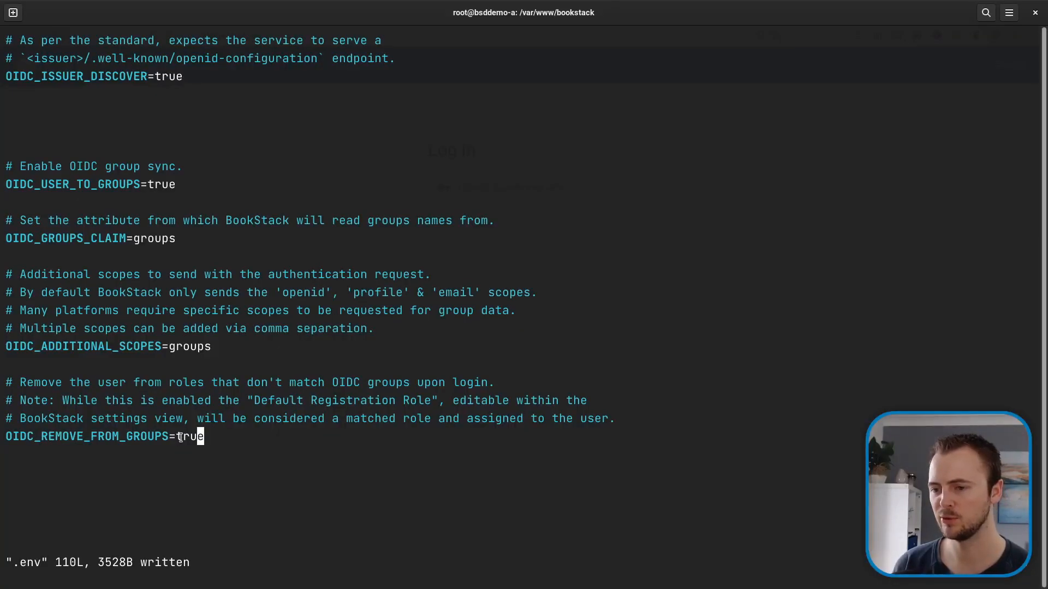
{"action": "key", "text": "alt+Tab"}
Step: Remove the user from the Wizards group in Okta
{"action": "left_click", "coordinate": [295, 13]}
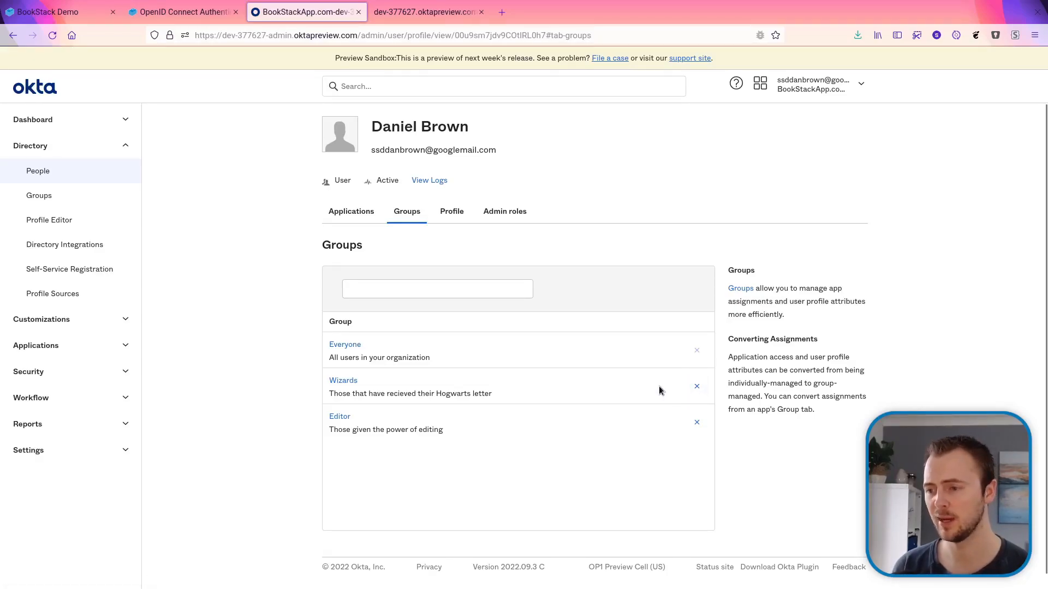
{"action": "left_click", "coordinate": [697, 386]}
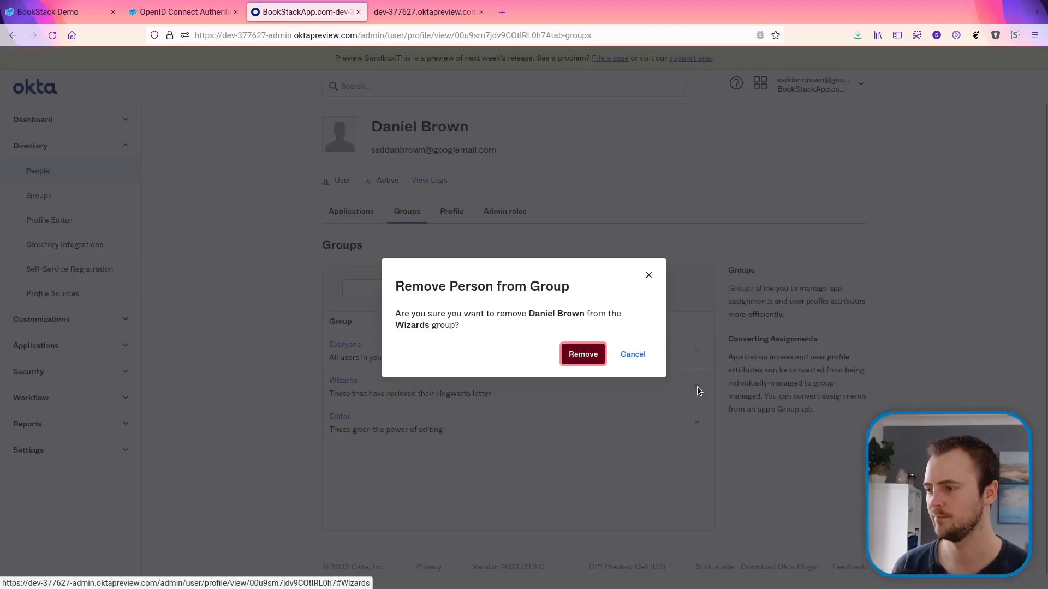
{"action": "left_click", "coordinate": [583, 356]}
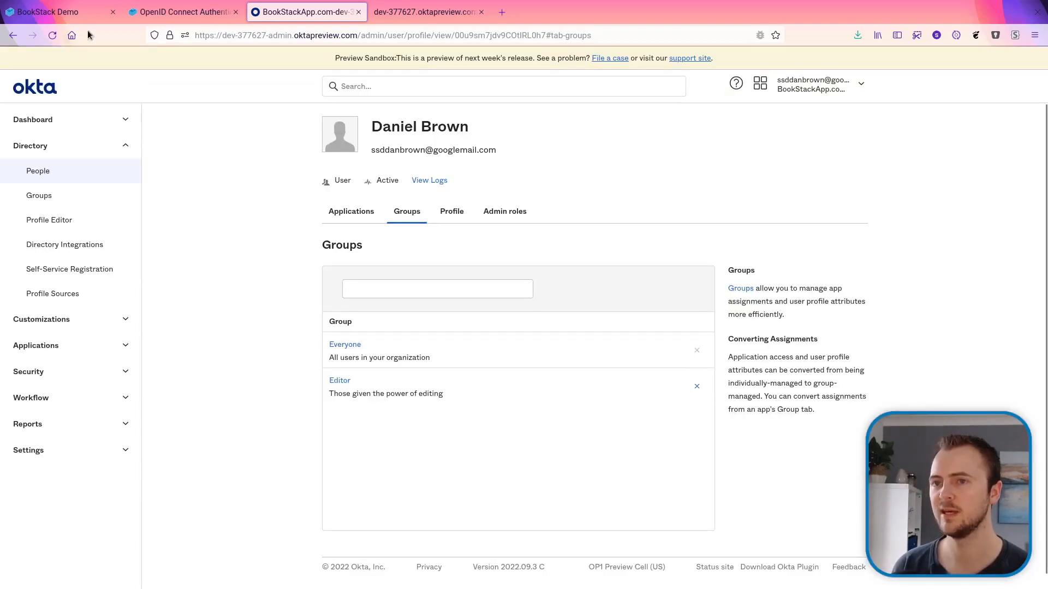
Step: Log in to BookStack through Okta again and open the user's Edit Profile page to check the access
{"action": "left_click", "coordinate": [76, 12]}
{"action": "left_click", "coordinate": [524, 191]}
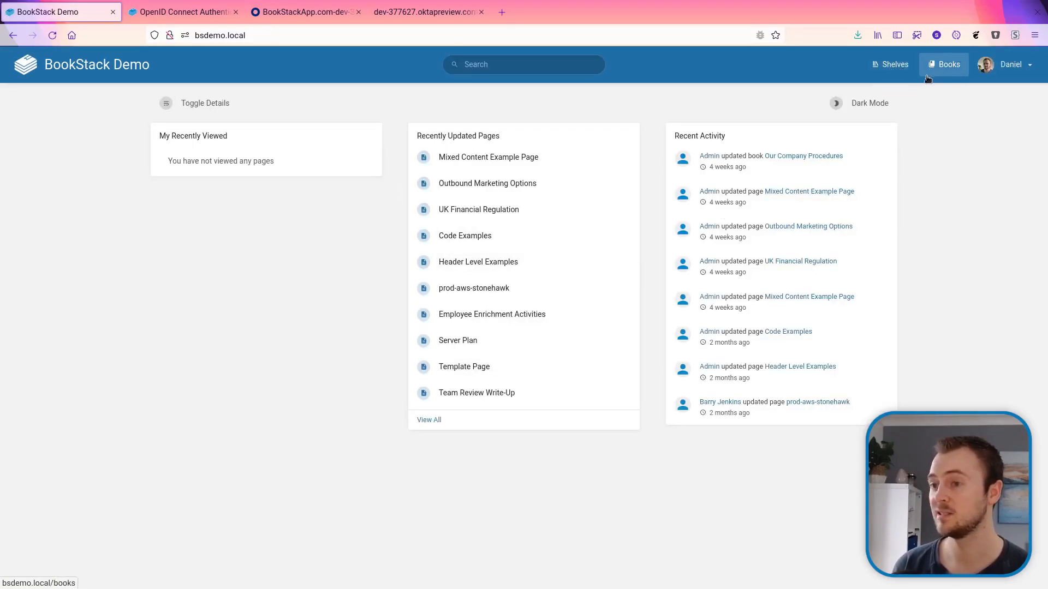
{"action": "left_click", "coordinate": [1007, 67]}
{"action": "left_click", "coordinate": [990, 111]}
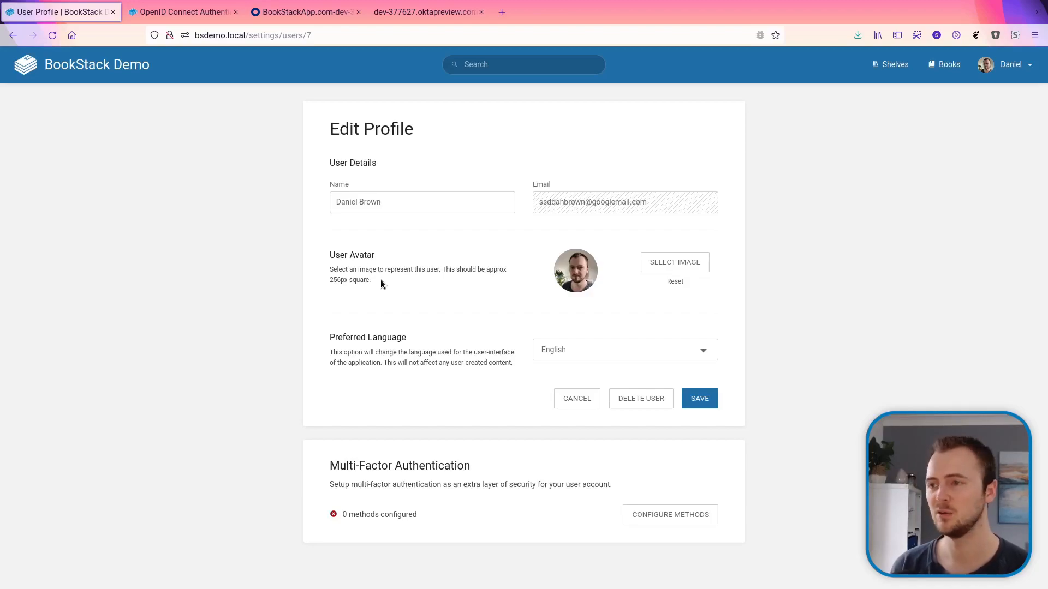
Step: Log out of BookStack and log back in with Okta
{"action": "left_click", "coordinate": [1005, 78]}
{"action": "left_click", "coordinate": [975, 130]}
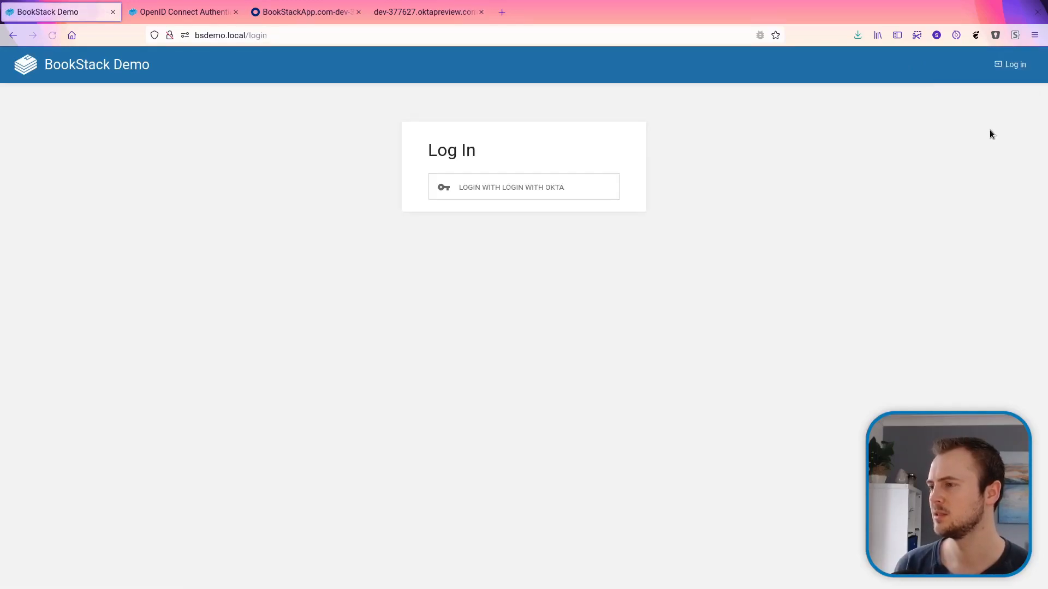
{"action": "left_click", "coordinate": [545, 195]}
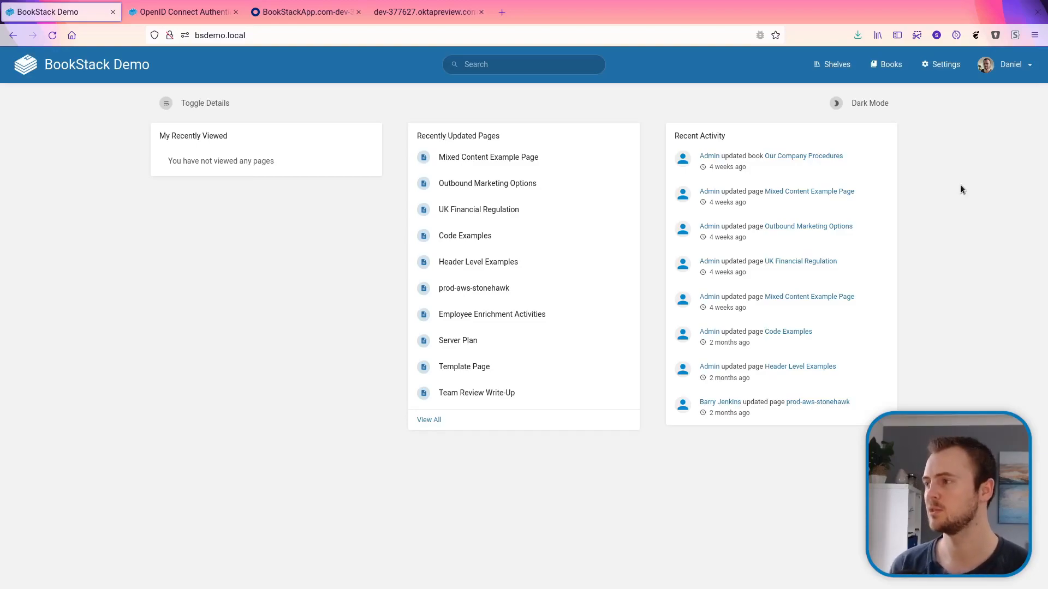
Step: Open the User Roles list in BookStack's settings and compare it with the user's groups in Okta
{"action": "left_click", "coordinate": [941, 64]}
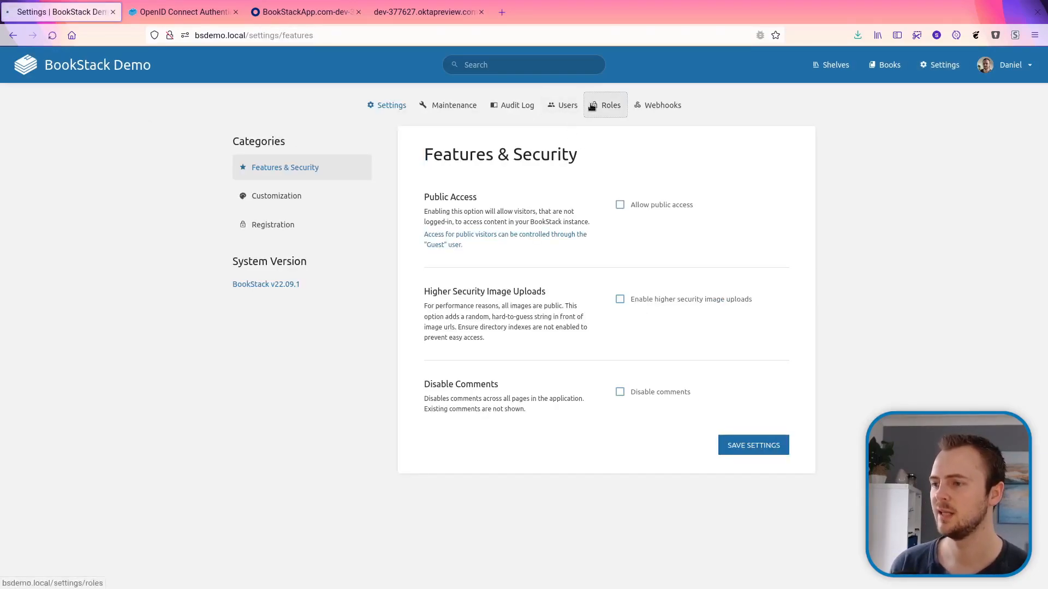
{"action": "left_click", "coordinate": [608, 105]}
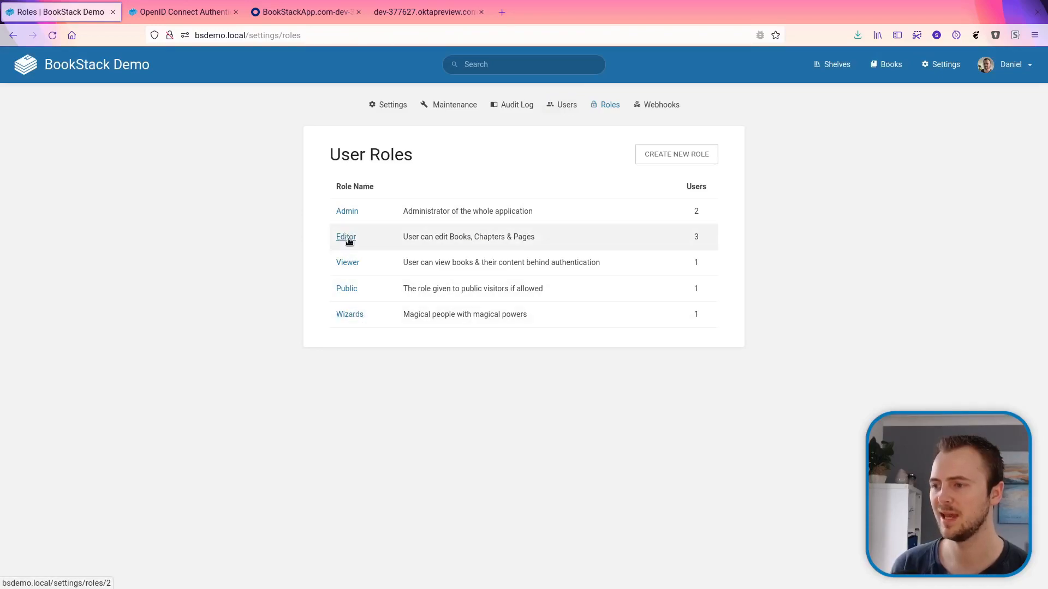
{"action": "left_click", "coordinate": [291, 18]}
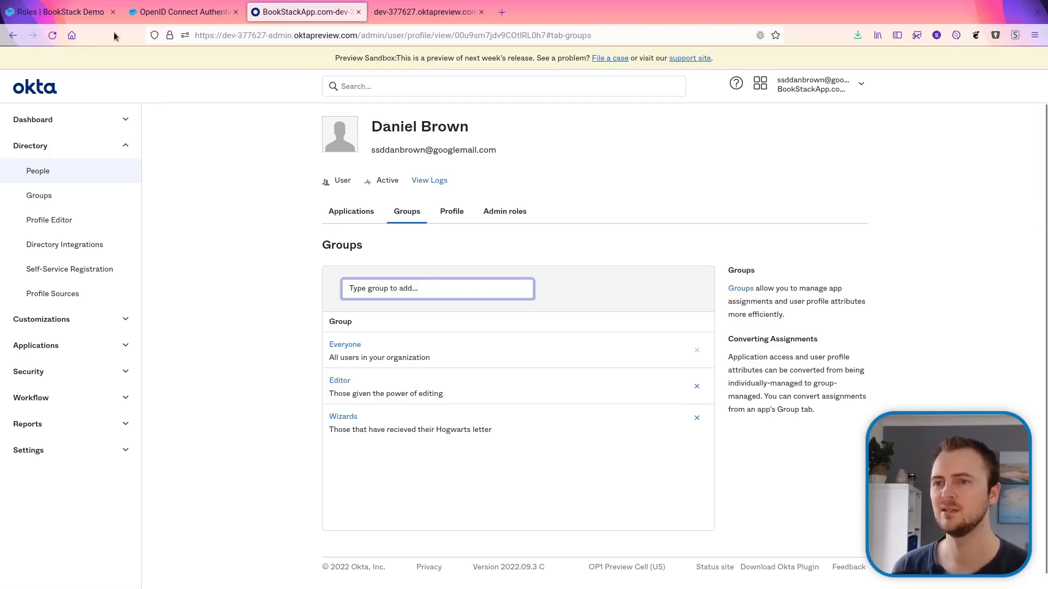
{"action": "left_click", "coordinate": [86, 13]}
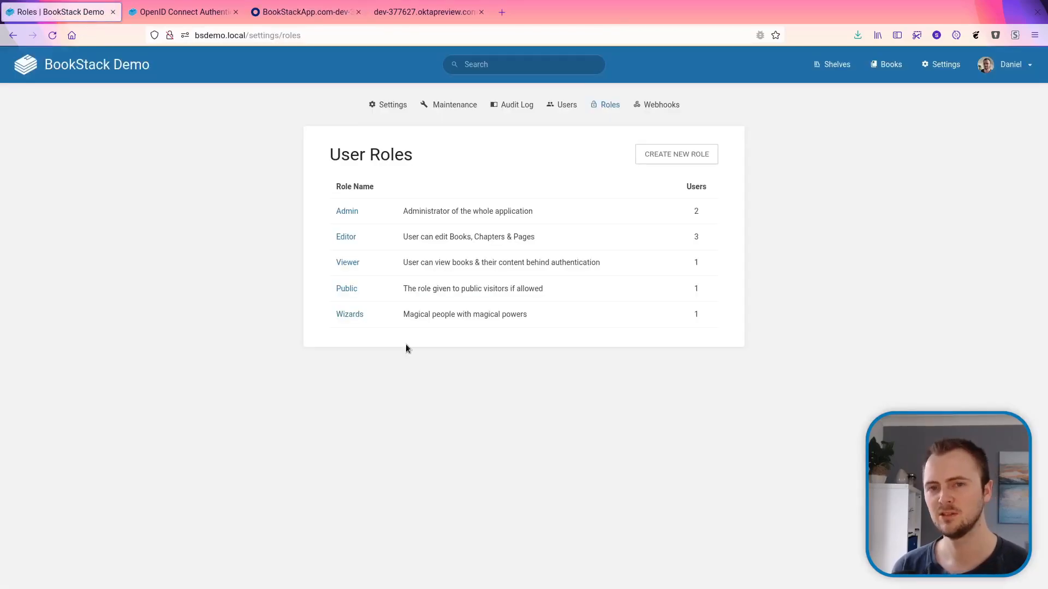
Step: Start a new BookStack role and name it All Users
{"action": "left_click", "coordinate": [685, 155]}
{"action": "left_click", "coordinate": [567, 214]}
{"action": "type", "text": "All Users"}
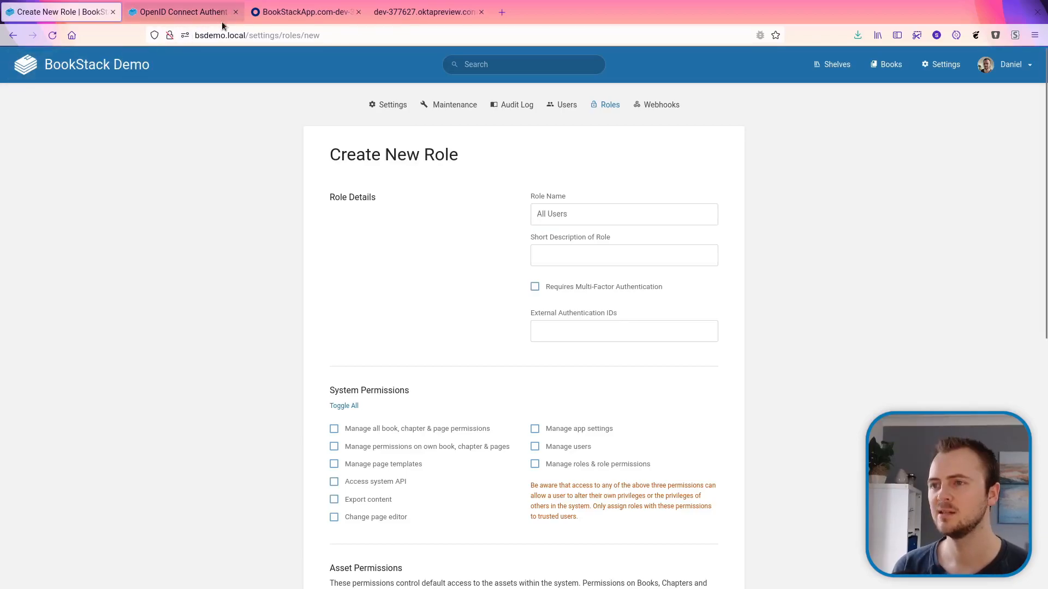
Step: Check the user's group names in Okta and set the new All Users role's External Authentication IDs to everyone
{"action": "left_click", "coordinate": [268, 17]}
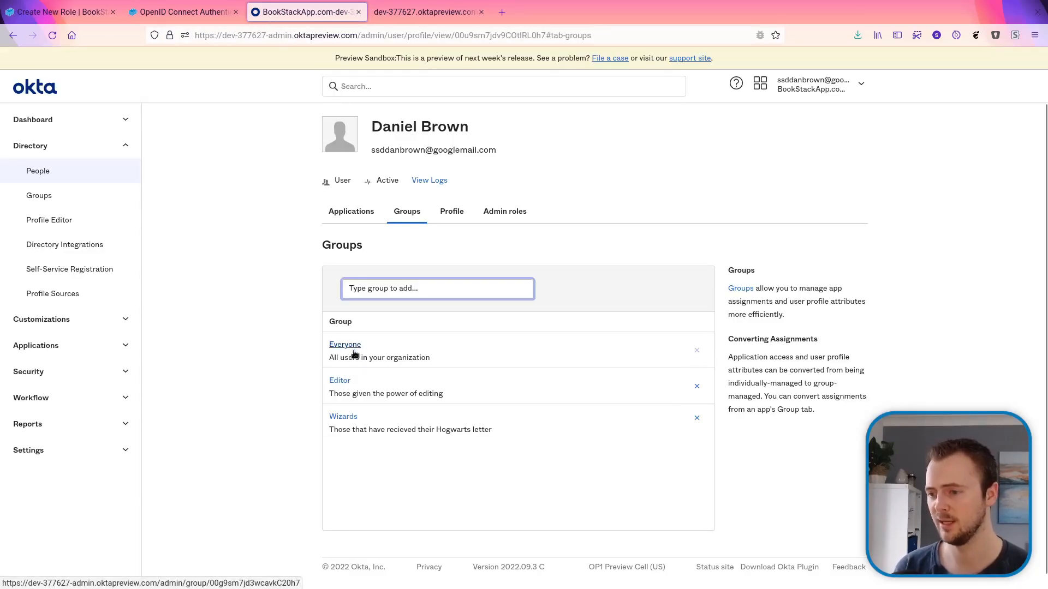
{"action": "key", "text": "ctrl+1"}
{"action": "left_click", "coordinate": [609, 217]}
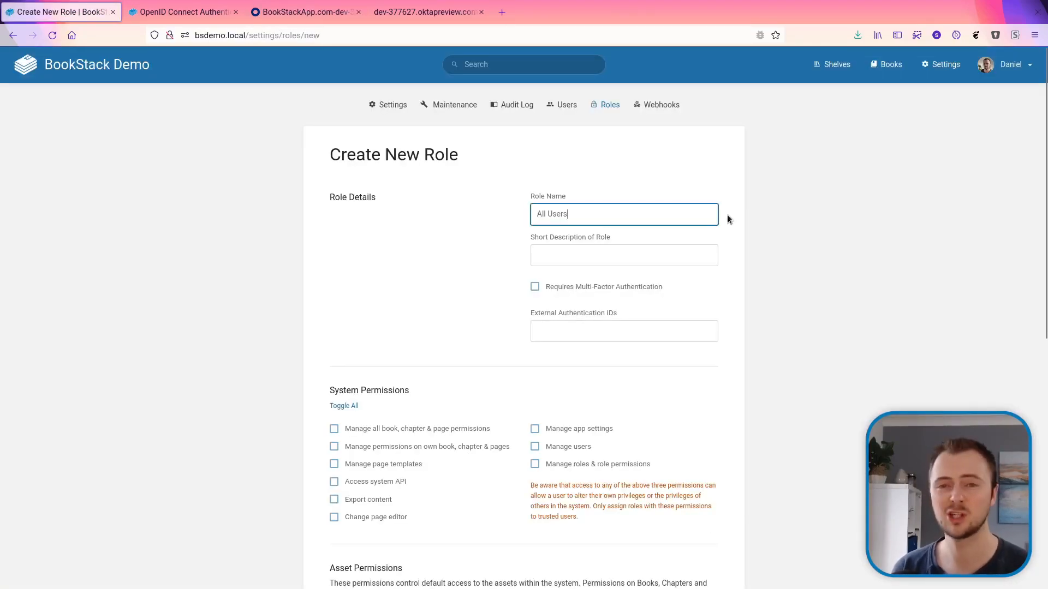
{"action": "left_click", "coordinate": [463, 336]}
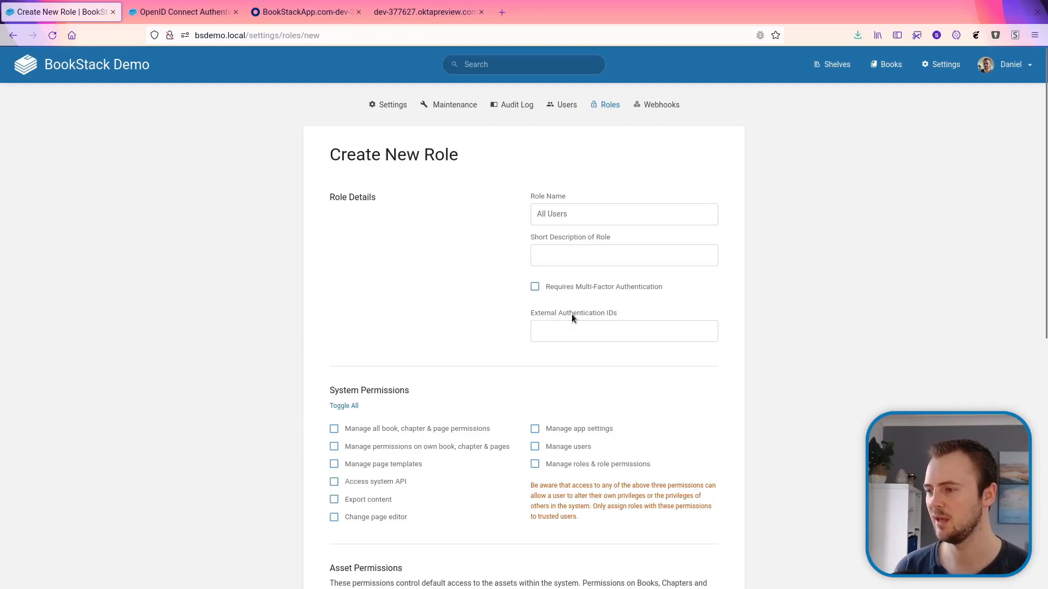
{"action": "left_click", "coordinate": [603, 327]}
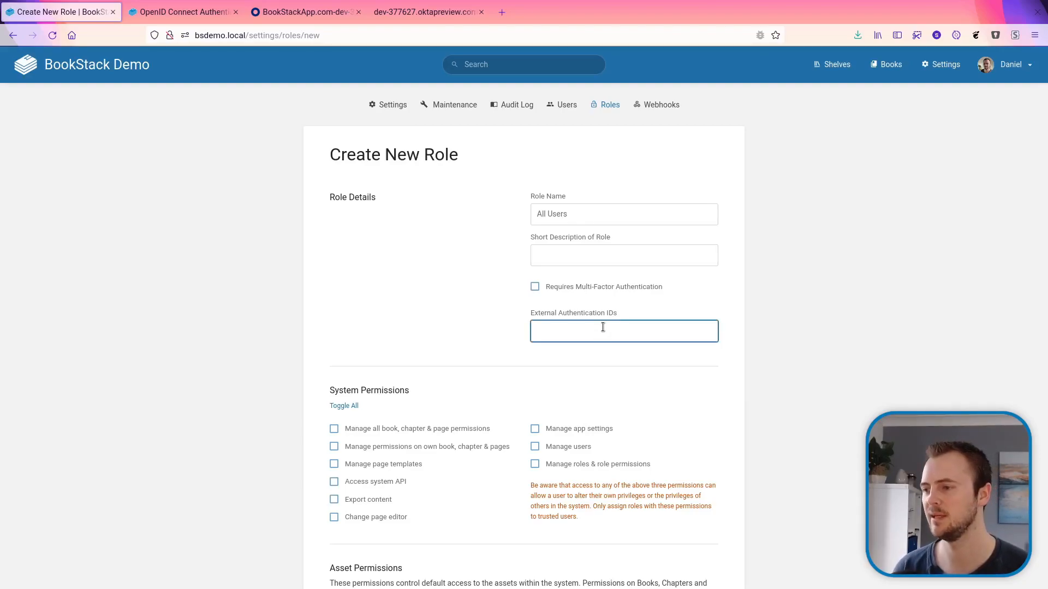
{"action": "type", "text": "everyone"}
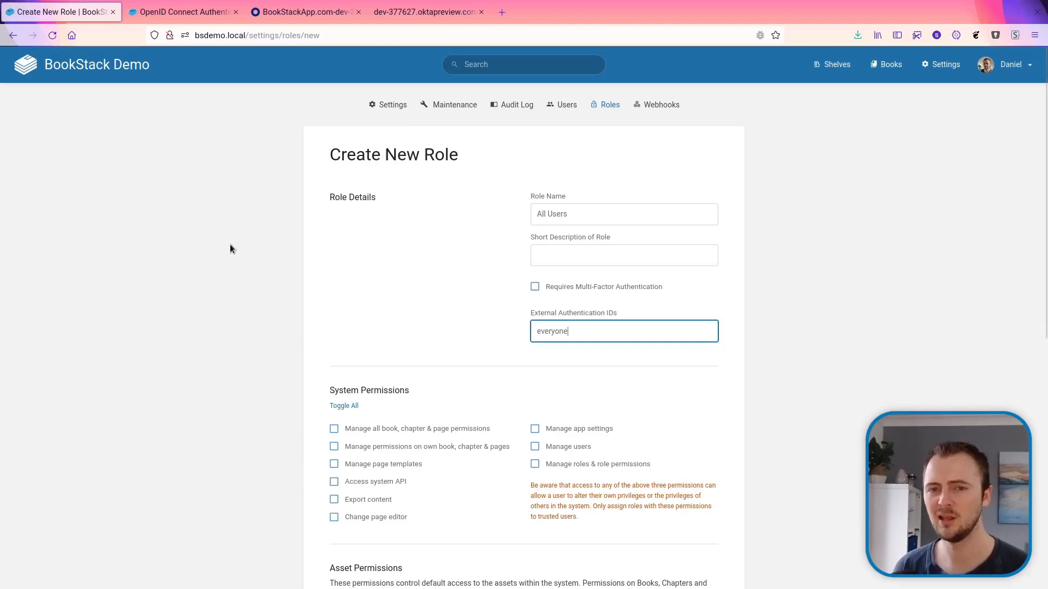
Step: Review the Group Sync section of the BookStack documentation on matching OIDC groups by External Authentication IDs
{"action": "left_click", "coordinate": [196, 21]}
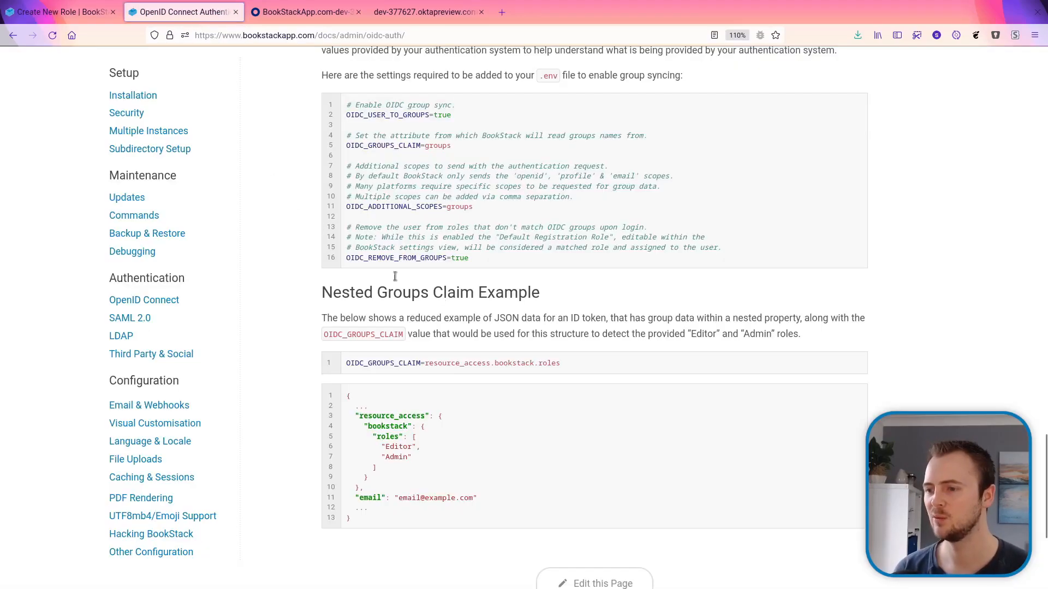
{"action": "scroll", "coordinate": [445, 228], "scroll_direction": "up", "scroll_amount": 5}
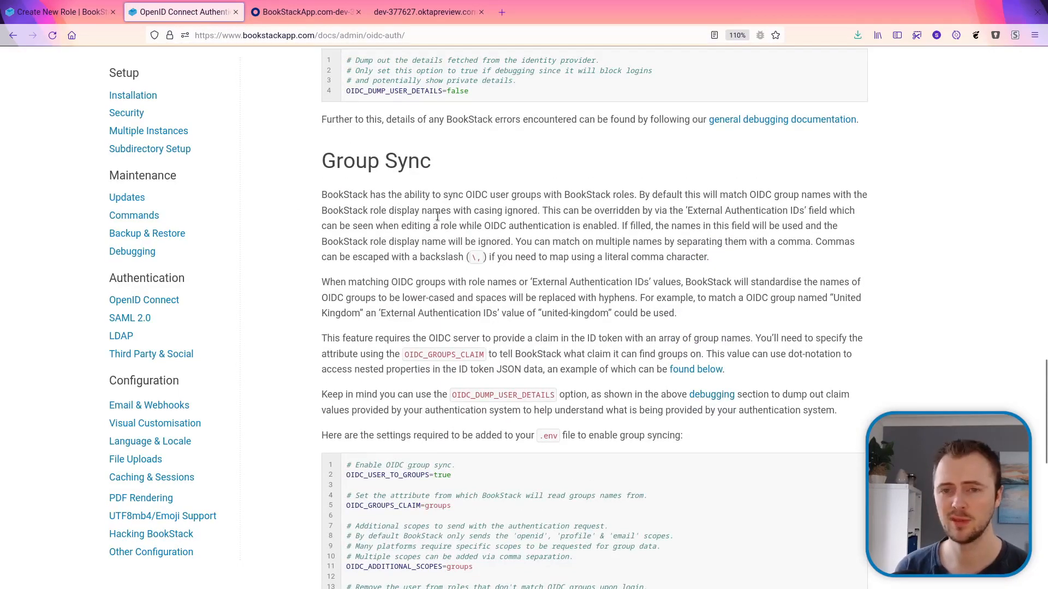
{"action": "left_click", "coordinate": [87, 12]}
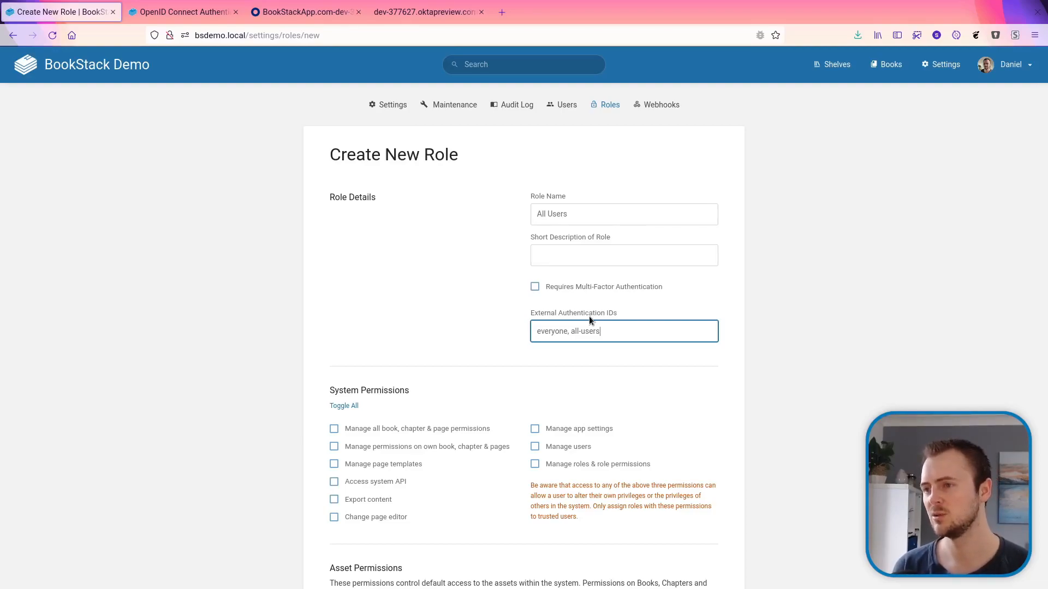
Step: Remove all-users from the role's External Authentication IDs, keeping only everyone, and save the role
{"action": "key", "text": "BackSpace"}
{"action": "key", "text": "BackSpace"}
{"action": "key", "text": "BackSpace"}
{"action": "key", "text": "BackSpace"}
{"action": "key", "text": "BackSpace"}
{"action": "key", "text": "BackSpace"}
{"action": "key", "text": "BackSpace"}
{"action": "key", "text": "BackSpace"}
{"action": "key", "text": "BackSpace"}
{"action": "key", "text": "BackSpace"}
{"action": "key", "text": "BackSpace"}
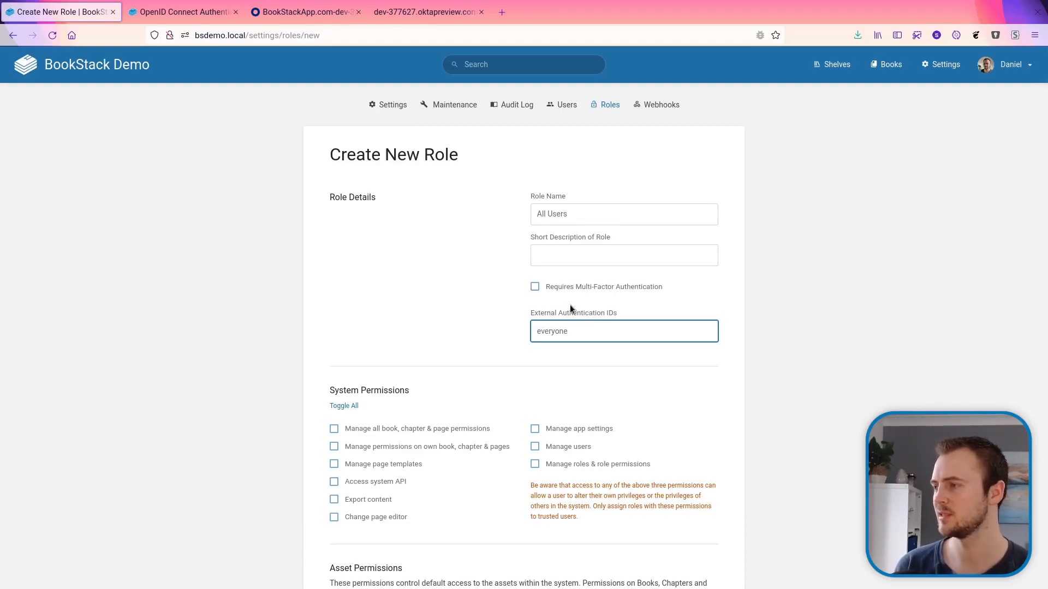
{"action": "scroll", "coordinate": [573, 306], "scroll_direction": "down", "scroll_amount": 8}
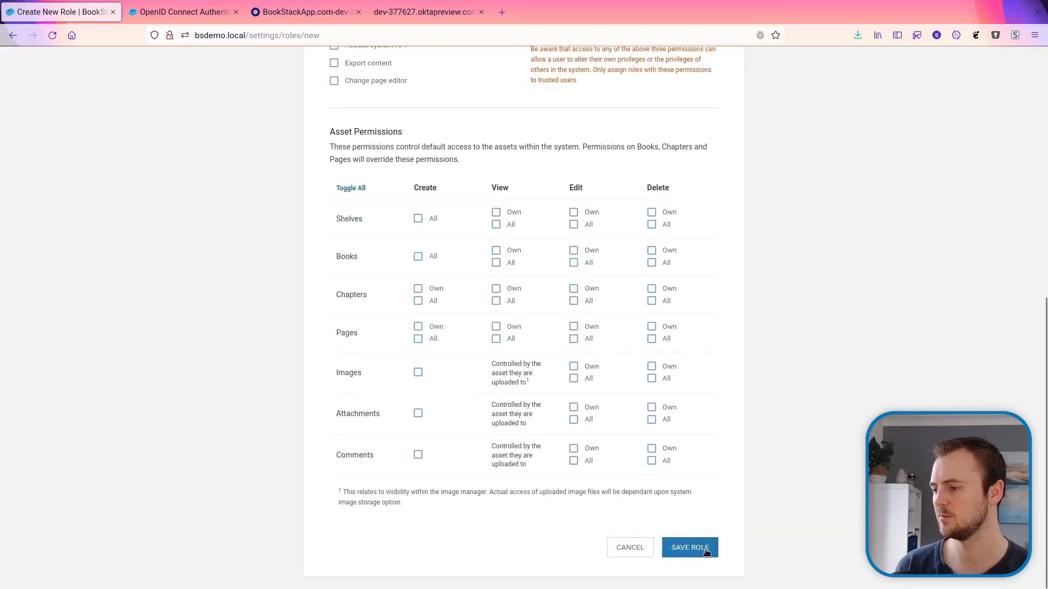
{"action": "left_click", "coordinate": [701, 549]}
Step: Log out of BookStack and log back in through Okta to resync the user's roles
{"action": "left_click", "coordinate": [1005, 68]}
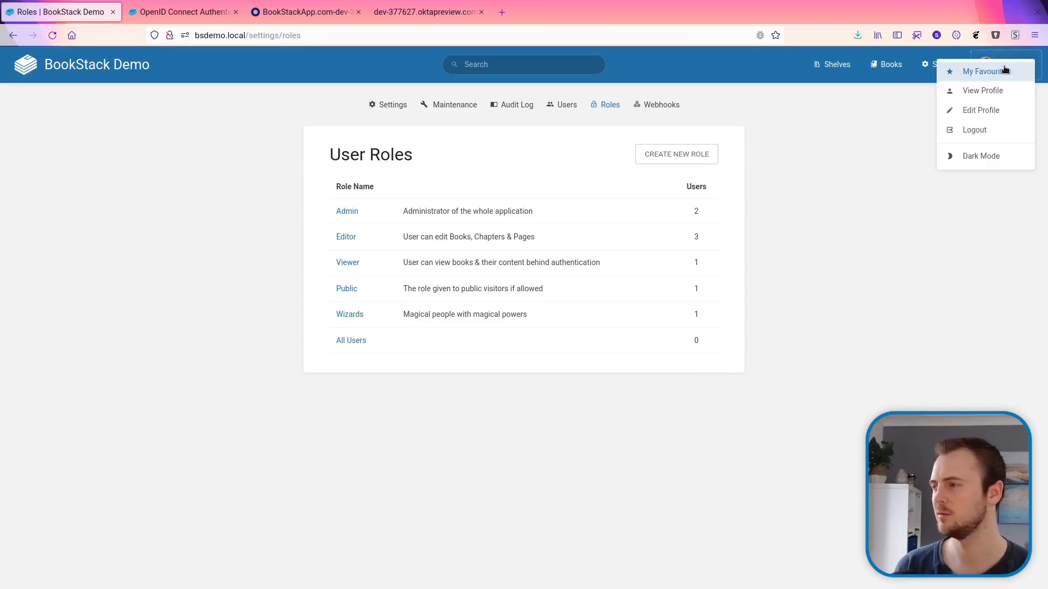
{"action": "left_click", "coordinate": [985, 129]}
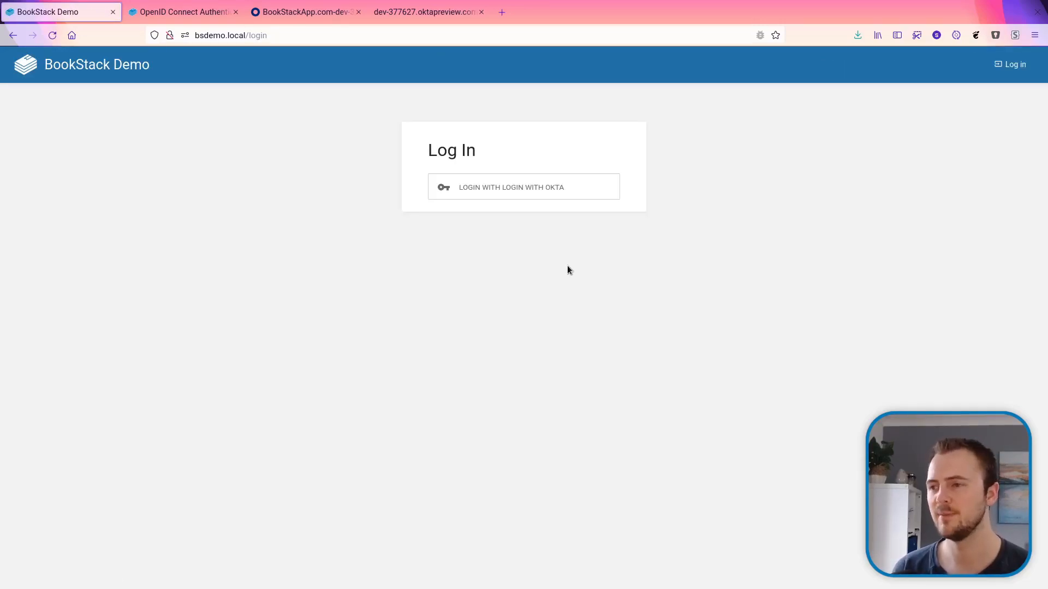
{"action": "left_click", "coordinate": [533, 185]}
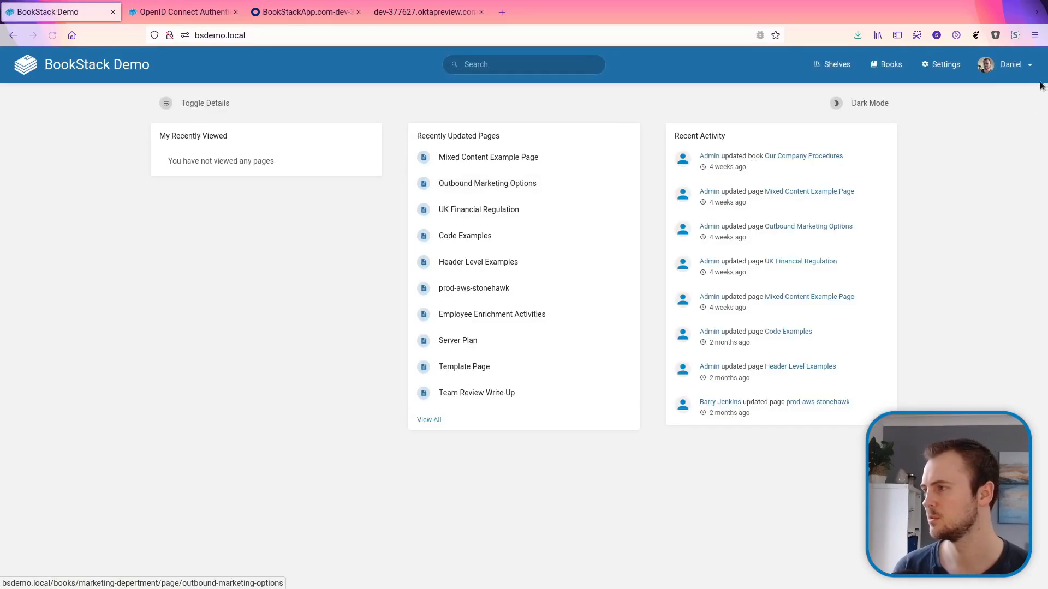
Step: Open the user's Edit Profile page and check the assigned user roles
{"action": "left_click", "coordinate": [1008, 63]}
{"action": "left_click", "coordinate": [980, 110]}
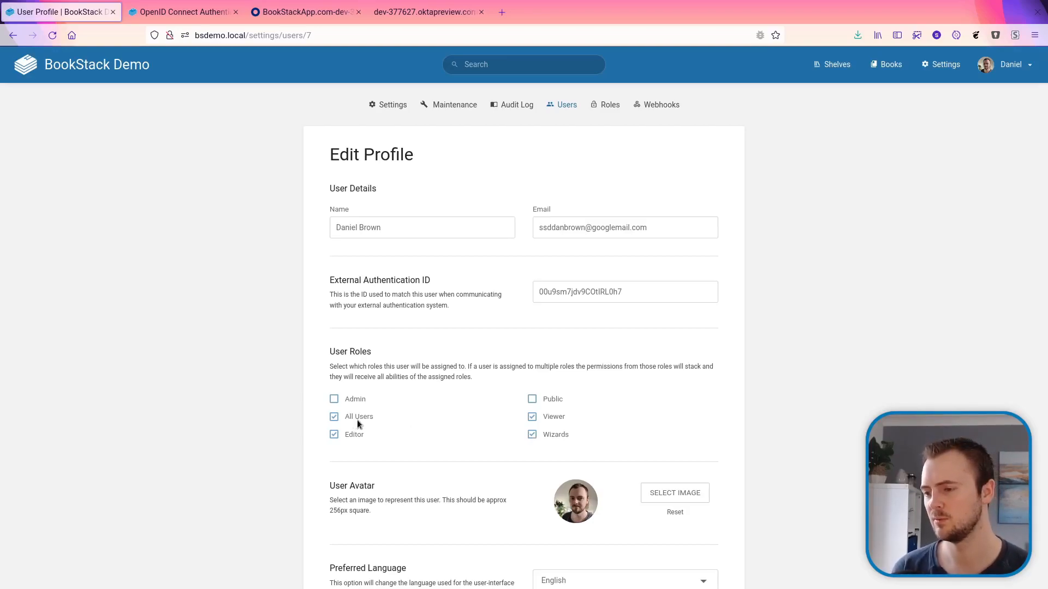
{"action": "scroll", "coordinate": [839, 353], "scroll_direction": "down", "scroll_amount": 2}
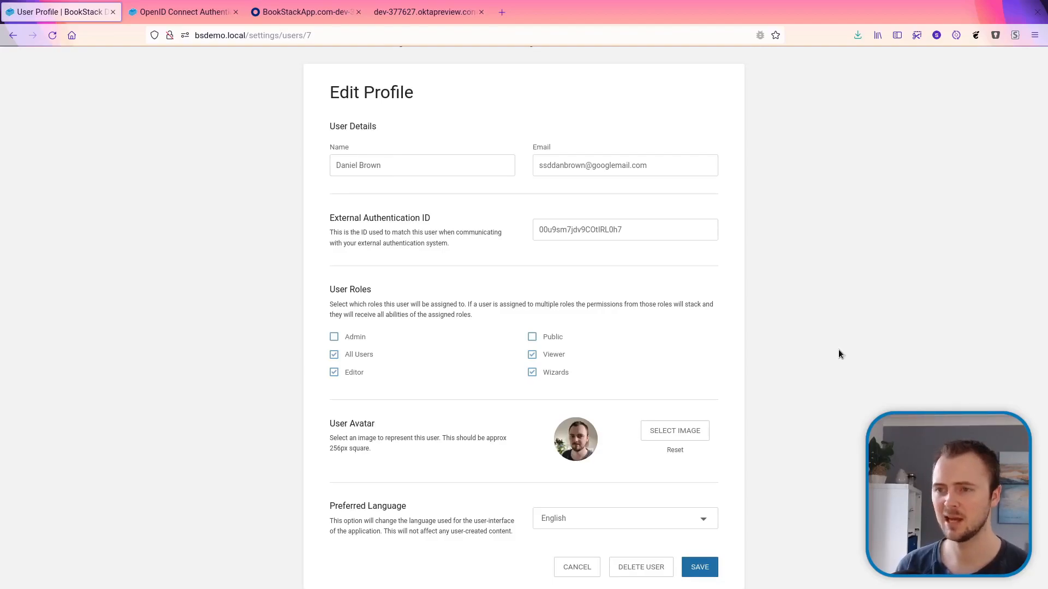
Step: Copy the OIDC_DUMP_USER_DETAILS debugging option from the documentation and paste it below OIDC_REMOVE_FROM_GROUPS in the .env file
{"action": "left_click", "coordinate": [148, 12]}
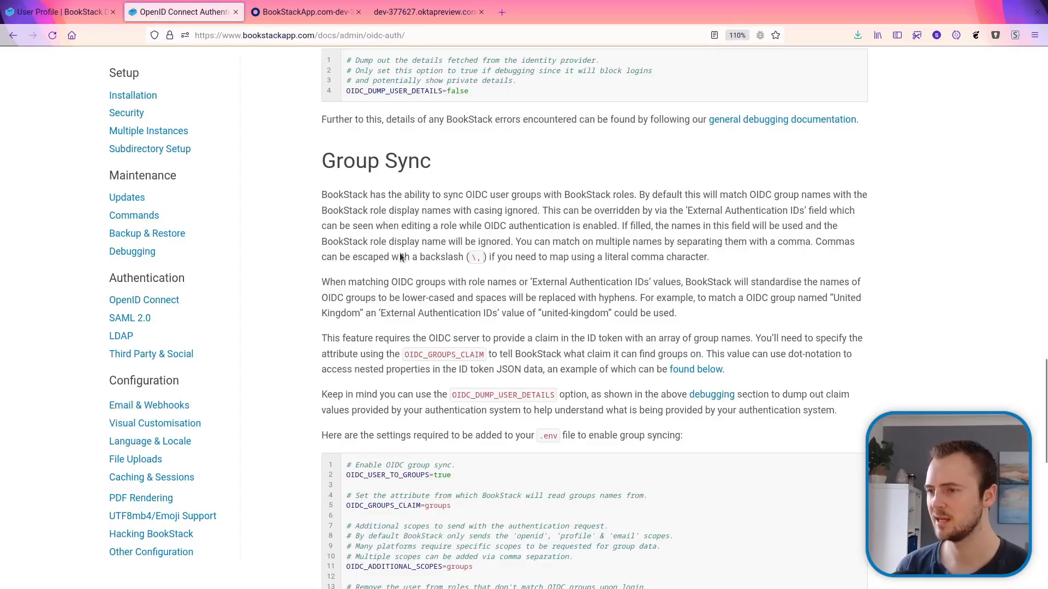
{"action": "scroll", "coordinate": [535, 324], "scroll_direction": "up", "scroll_amount": 5}
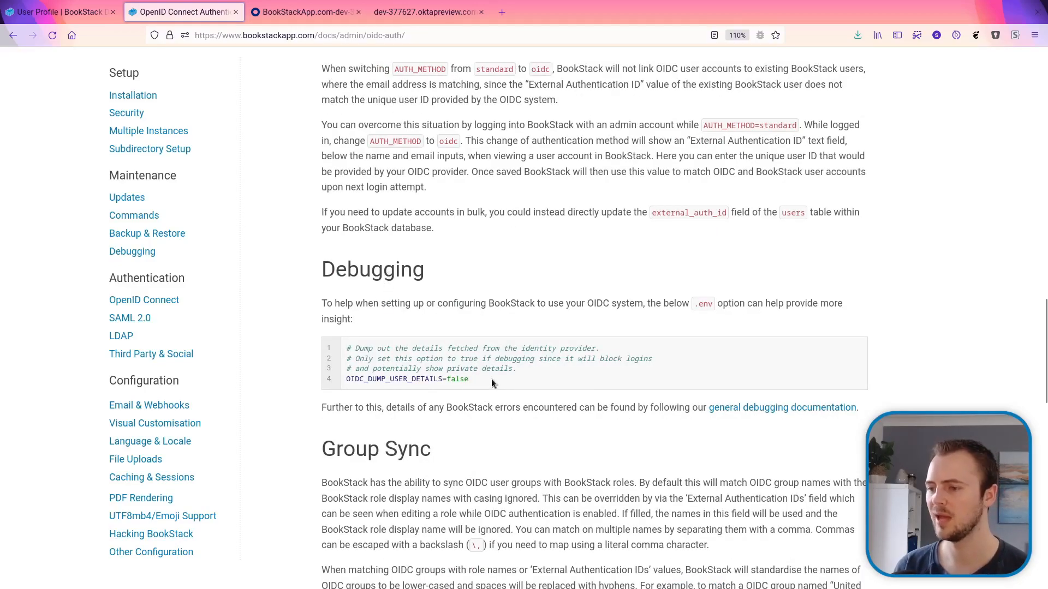
{"action": "left_click_drag", "start_coordinate": [489, 381], "coordinate": [346, 348]}
{"action": "right_click", "coordinate": [391, 364]}
{"action": "left_click", "coordinate": [390, 364]}
{"action": "key", "text": "alt+Tab"}
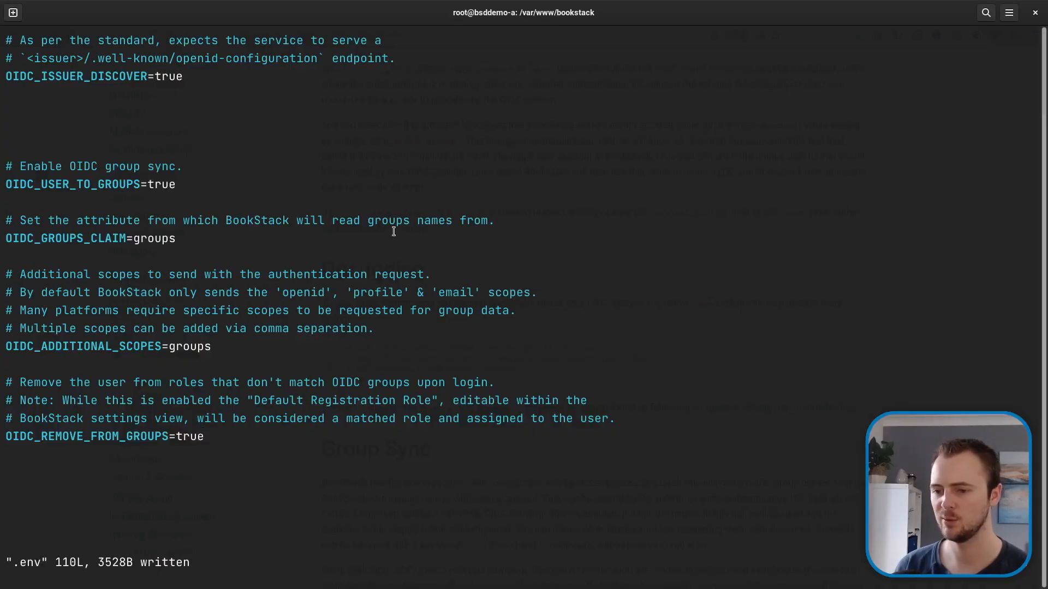
{"action": "key", "text": "o"}
{"action": "key", "text": "Return"}
{"action": "key", "text": "ctrl+shift+v"}
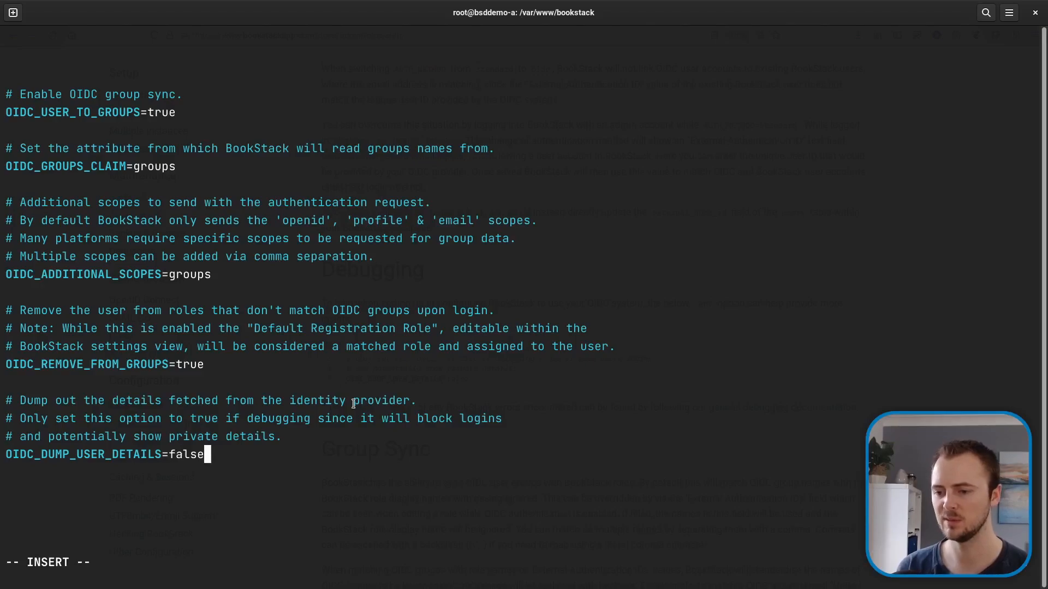
Step: Set OIDC_DUMP_USER_DETAILS to true and save the .env file
{"action": "key", "text": "BackSpace"}
{"action": "key", "text": "BackSpace"}
{"action": "key", "text": "BackSpace"}
{"action": "key", "text": "BackSpace"}
{"action": "key", "text": "BackSpace"}
{"action": "type", "text": "true"}
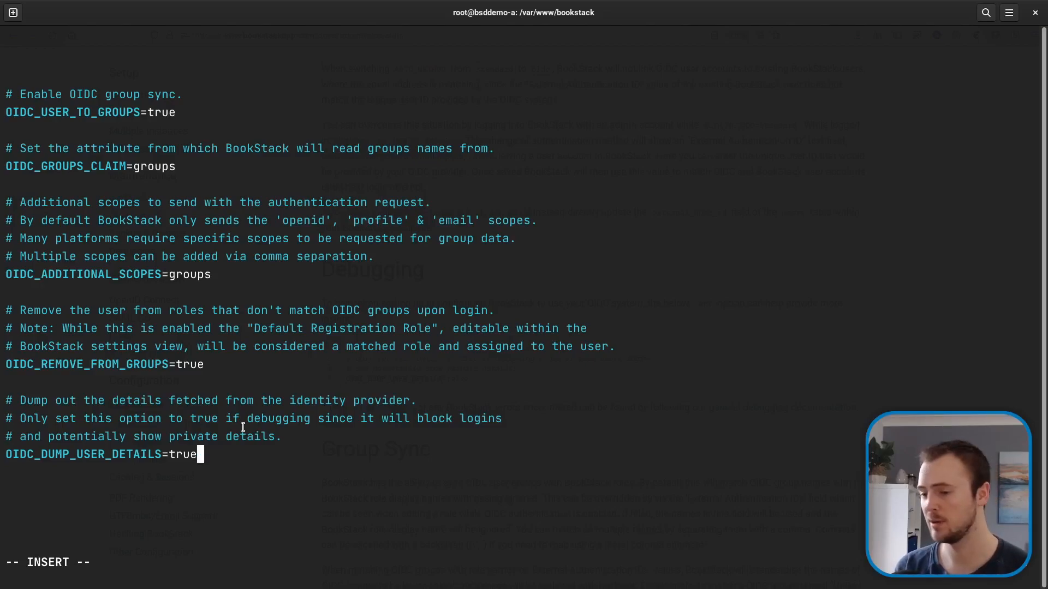
{"action": "key", "text": "Escape"}
{"action": "type", "text": ":w"}
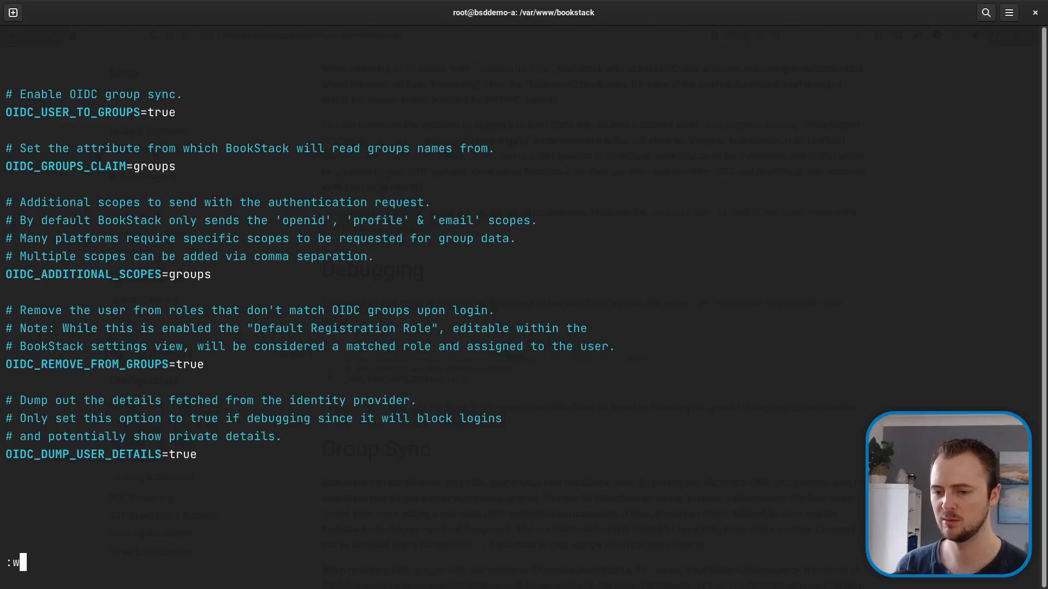
{"action": "key", "text": "Return"}
Step: Return to BookStack, log in through Okta, and show the dumped user details as pretty-printed raw JSON
{"action": "key", "text": "alt+Tab"}
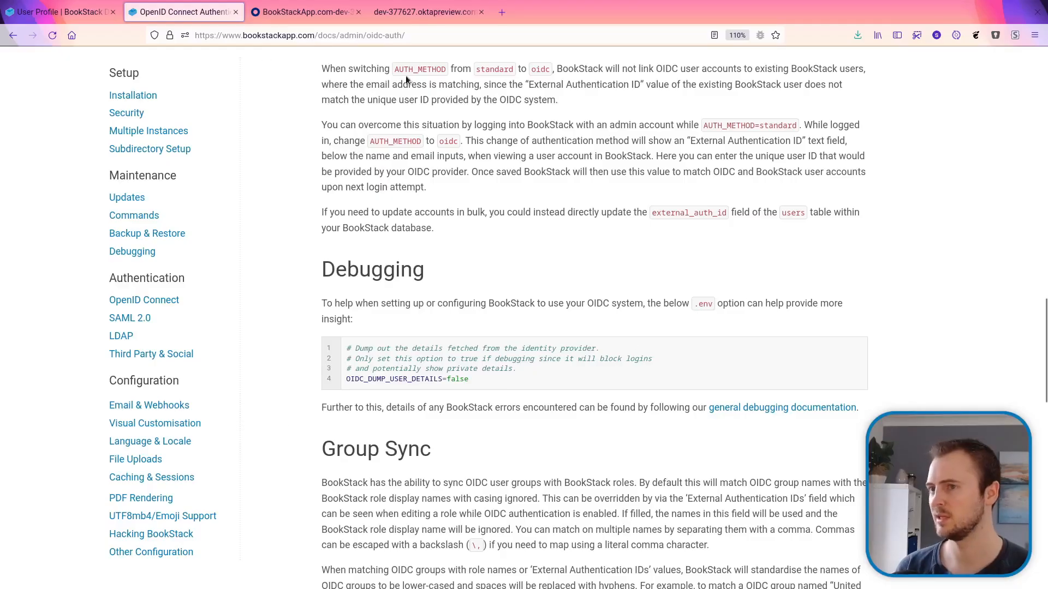
{"action": "left_click", "coordinate": [86, 15]}
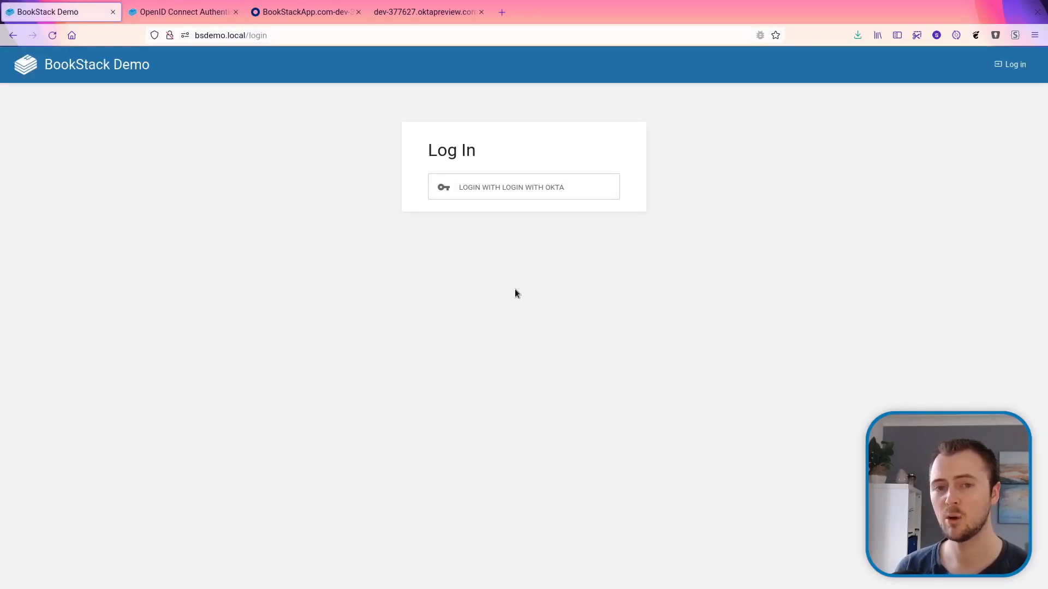
{"action": "left_click", "coordinate": [521, 191]}
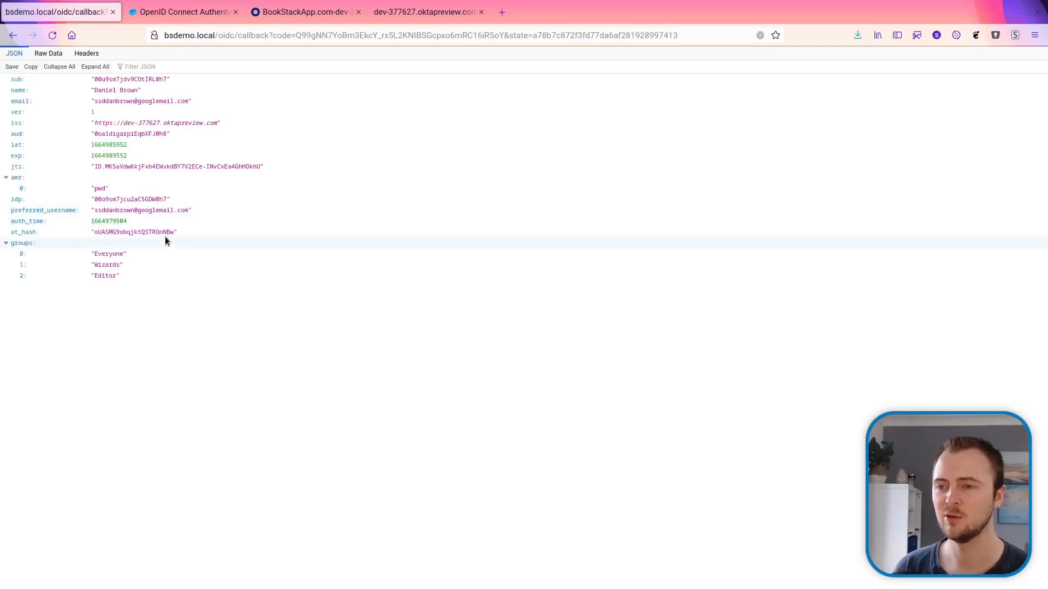
{"action": "left_click", "coordinate": [53, 56]}
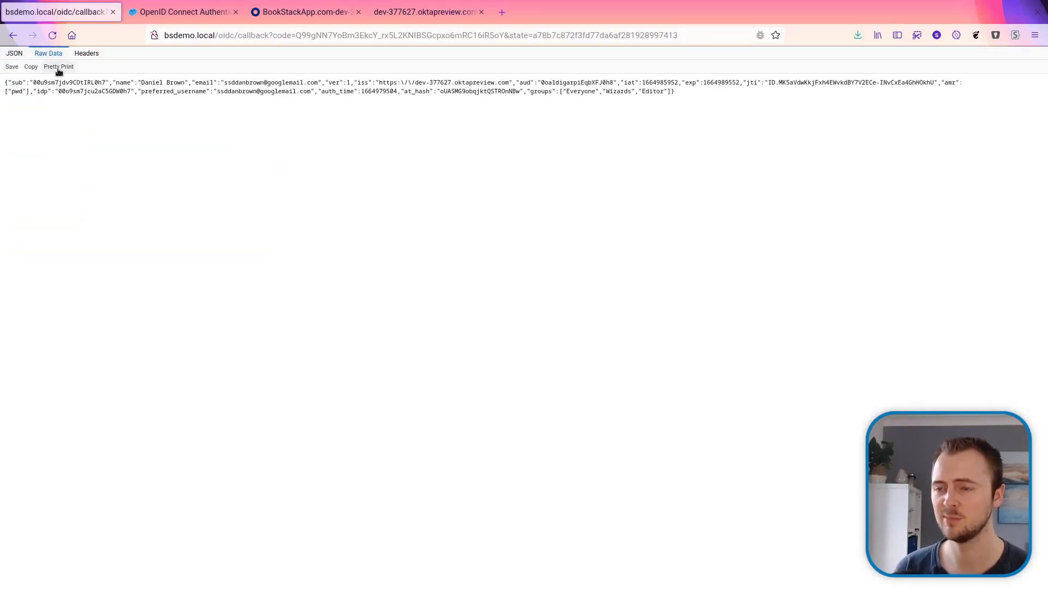
{"action": "left_click", "coordinate": [59, 67]}
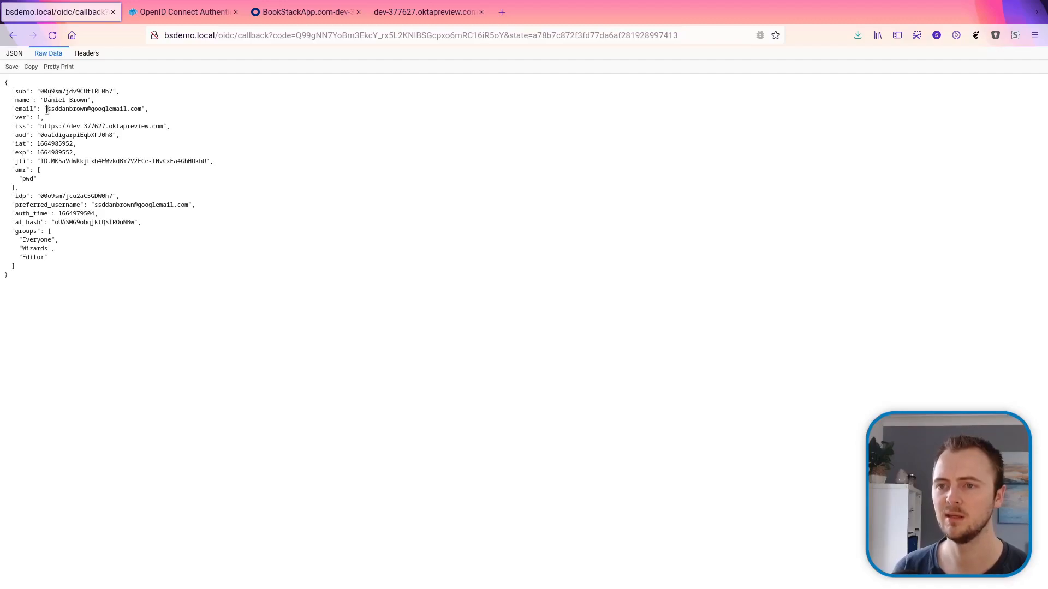
Step: Compare the name claim in the dumped user details with the OIDC_DISPLAY_NAME_CLAIMS setting in the .env file
{"action": "double_click", "coordinate": [22, 101]}
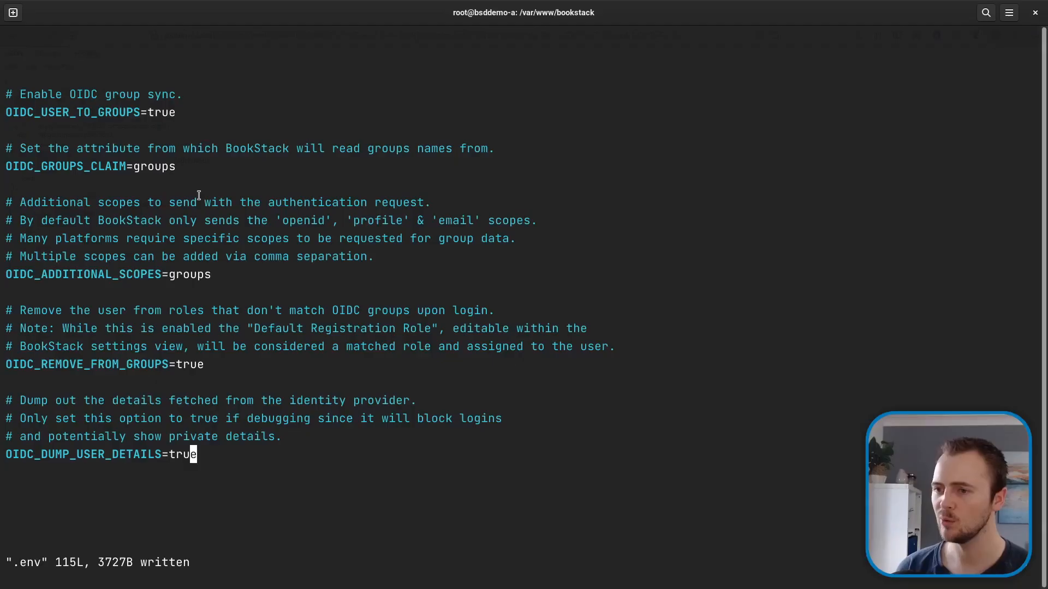
{"action": "key", "text": "k"}
{"action": "key", "text": "k"}
{"action": "key", "text": "k"}
{"action": "key", "text": "k"}
{"action": "key", "text": "k"}
{"action": "key", "text": "k"}
{"action": "key", "text": "k"}
{"action": "key", "text": "k"}
{"action": "key", "text": "k"}
{"action": "key", "text": "k"}
{"action": "key", "text": "k"}
{"action": "key", "text": "k"}
{"action": "key", "text": "k"}
{"action": "key", "text": "k"}
{"action": "key", "text": "k"}
{"action": "key", "text": "k"}
{"action": "key", "text": "k"}
{"action": "key", "text": "k"}
{"action": "key", "text": "k"}
{"action": "key", "text": "k"}
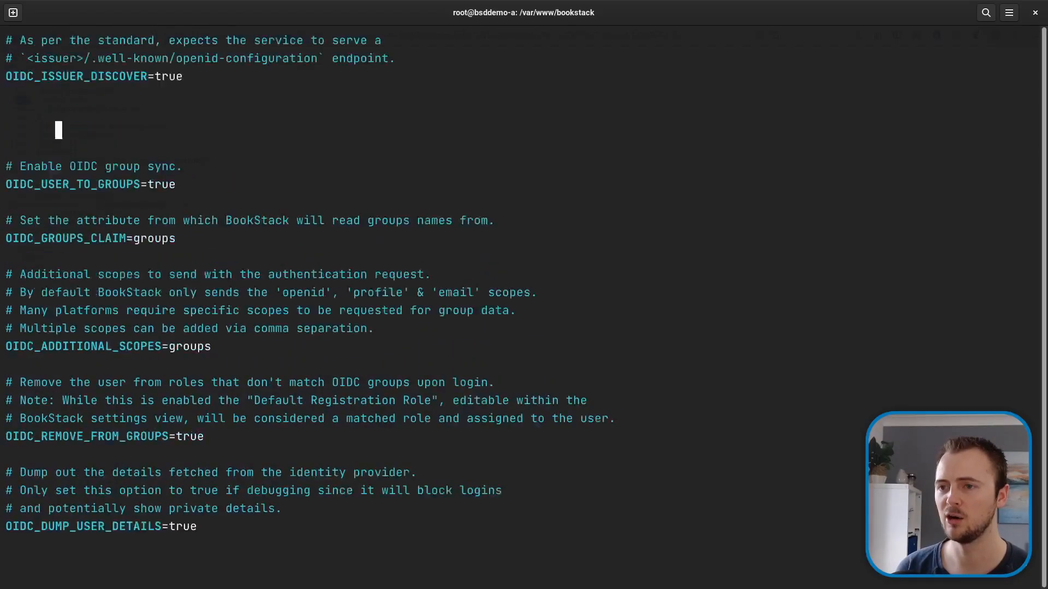
{"action": "key", "text": "k"}
{"action": "key", "text": "k"}
{"action": "key", "text": "k"}
{"action": "key", "text": "j"}
{"action": "key", "text": "j"}
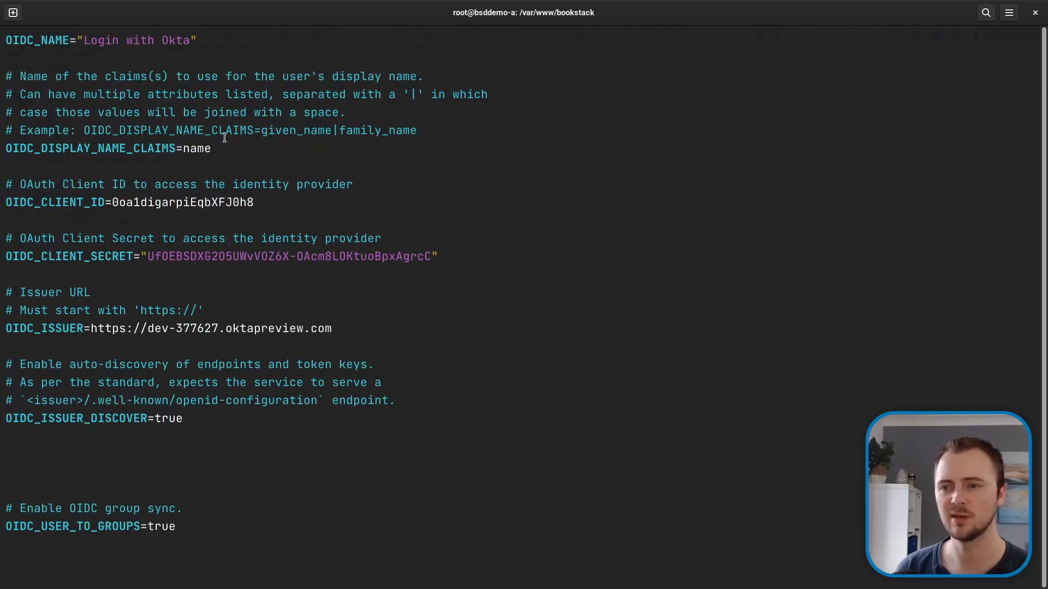
{"action": "key", "text": "alt+Tab"}
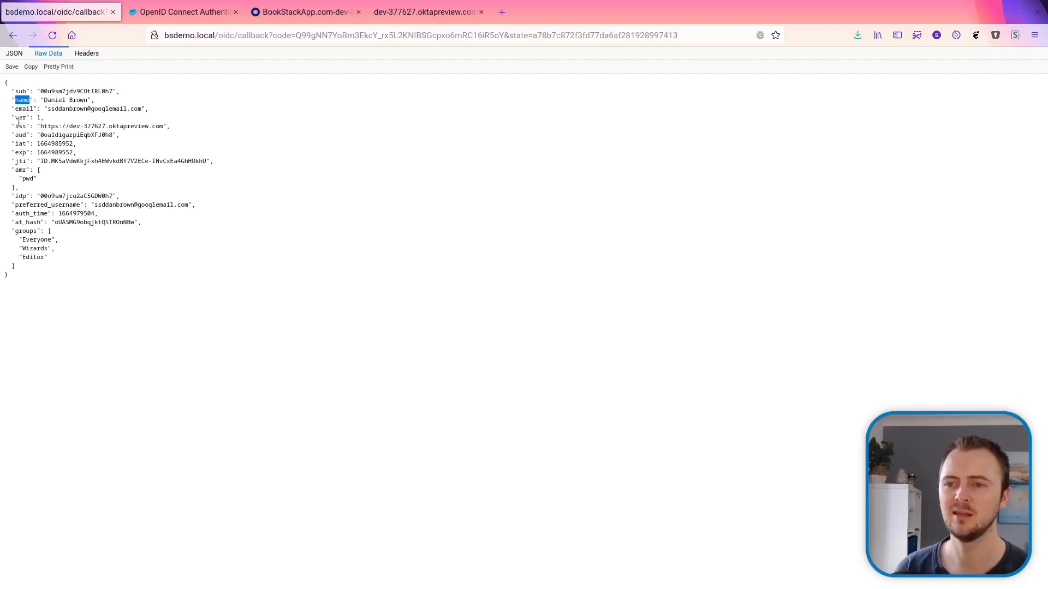
{"action": "key", "text": "alt+Tab"}
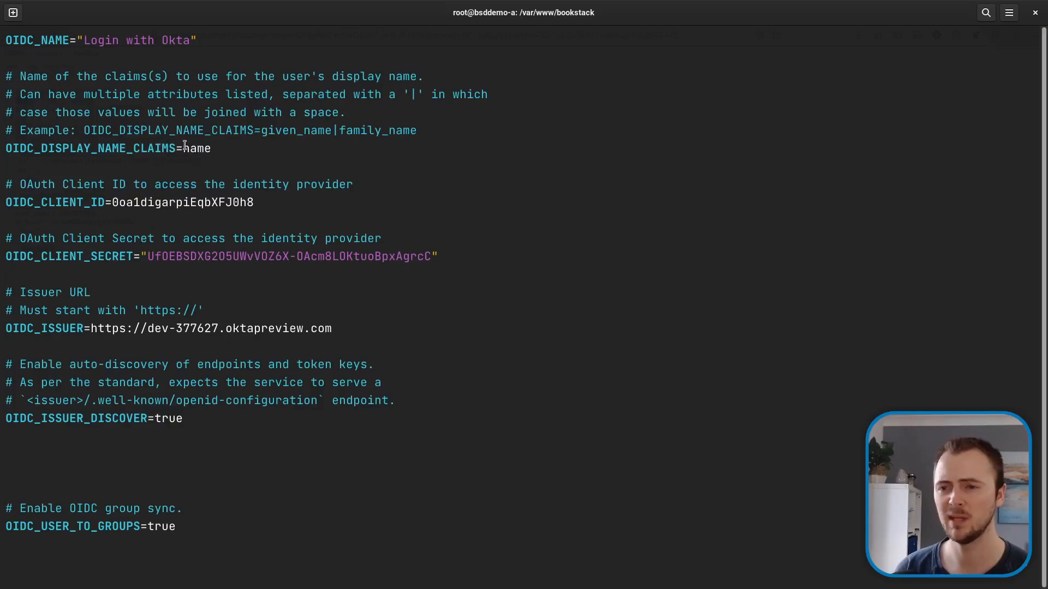
{"action": "key", "text": "alt+Tab"}
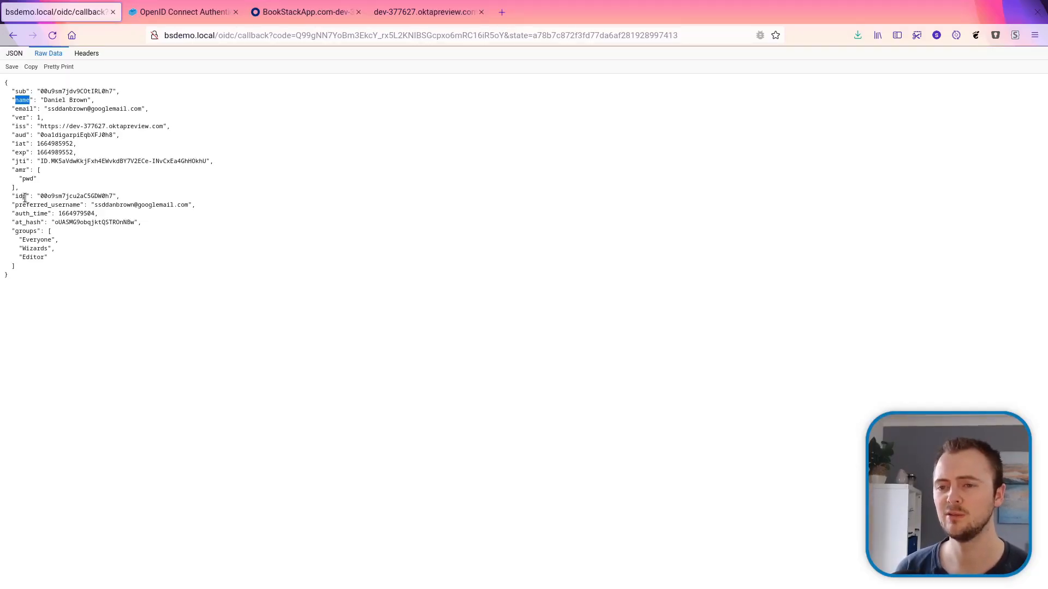
Step: Examine the groups claim and its individual group names in the dumped user details
{"action": "left_click", "coordinate": [69, 278]}
{"action": "double_click", "coordinate": [29, 230]}
{"action": "double_click", "coordinate": [33, 240]}
{"action": "double_click", "coordinate": [35, 248]}
{"action": "left_click", "coordinate": [39, 261]}
{"action": "double_click", "coordinate": [35, 257]}
{"action": "double_click", "coordinate": [37, 240]}
{"action": "left_click", "coordinate": [37, 257]}
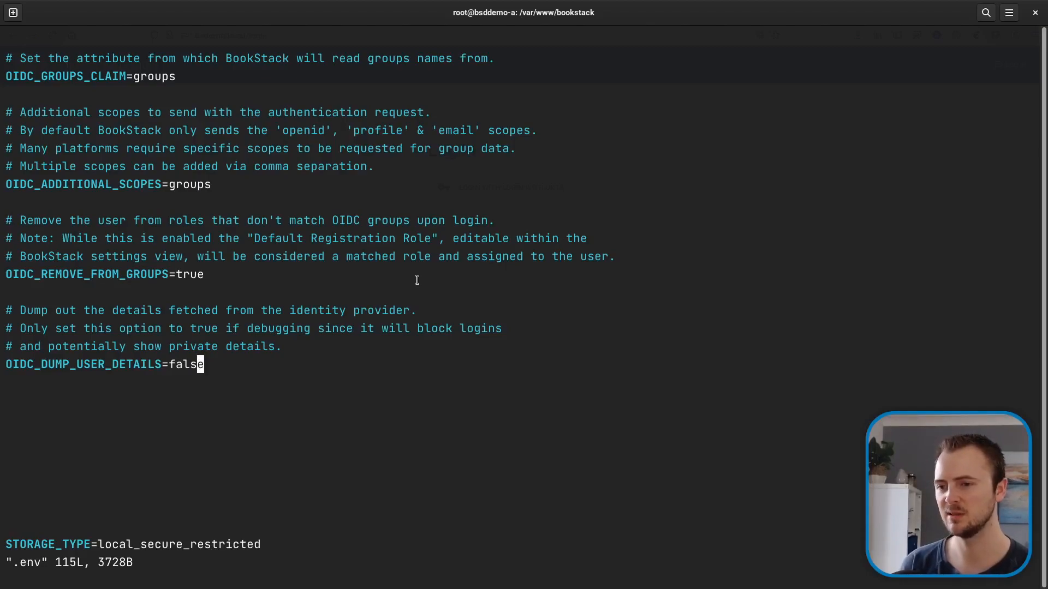
Step: Set AUTH_AUTO_INITIATE to true in the .env file and save the file
{"action": "key", "text": "alt+Tab"}
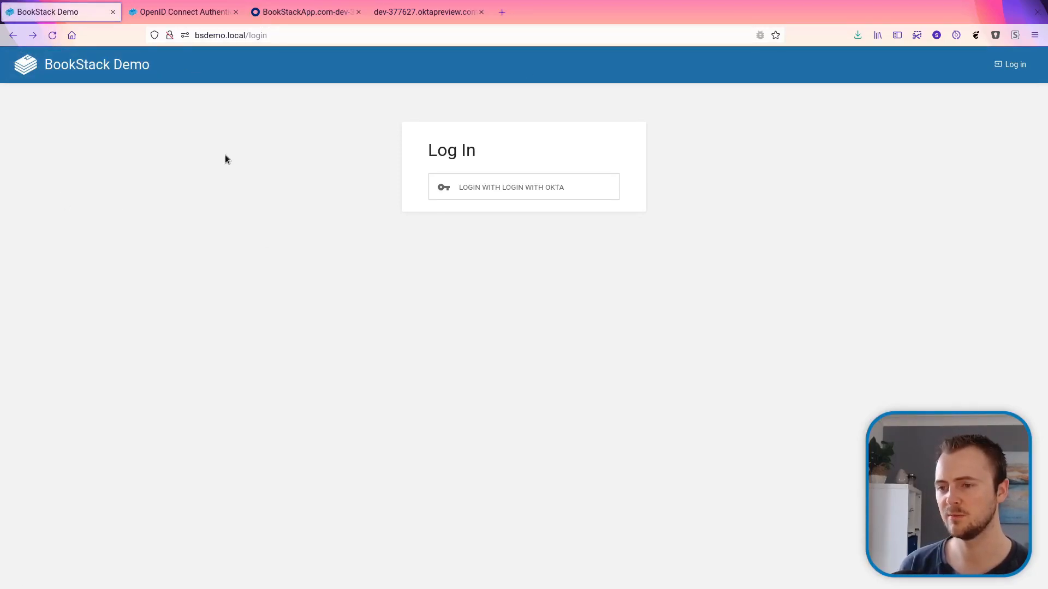
{"action": "key", "text": "alt+Tab"}
{"action": "key", "text": "Up"}
{"action": "key", "text": "Up"}
{"action": "key", "text": "Up"}
{"action": "key", "text": "Up"}
{"action": "key", "text": "Up"}
{"action": "key", "text": "Up"}
{"action": "key", "text": "Up"}
{"action": "key", "text": "Up"}
{"action": "key", "text": "Up"}
{"action": "key", "text": "Up"}
{"action": "key", "text": "Up"}
{"action": "key", "text": "Up"}
{"action": "key", "text": "Up"}
{"action": "key", "text": "Up"}
{"action": "key", "text": "Up"}
{"action": "key", "text": "Up"}
{"action": "key", "text": "Up"}
{"action": "key", "text": "Up"}
{"action": "key", "text": "Up"}
{"action": "key", "text": "Up"}
{"action": "key", "text": "Up"}
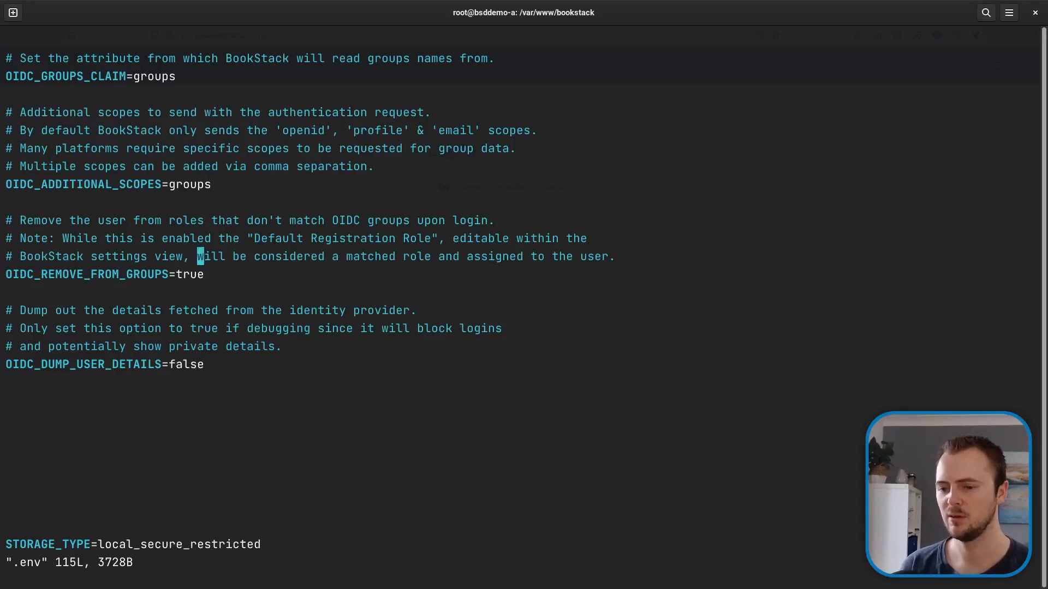
{"action": "key", "text": "Up"}
{"action": "key", "text": "Up"}
{"action": "key", "text": "Up"}
{"action": "key", "text": "Up"}
{"action": "key", "text": "Up"}
{"action": "key", "text": "Up"}
{"action": "key", "text": "Up"}
{"action": "key", "text": "Up"}
{"action": "key", "text": "Up"}
{"action": "key", "text": "Up"}
{"action": "key", "text": "Up"}
{"action": "key", "text": "Up"}
{"action": "key", "text": "Up"}
{"action": "key", "text": "Up"}
{"action": "key", "text": "Up"}
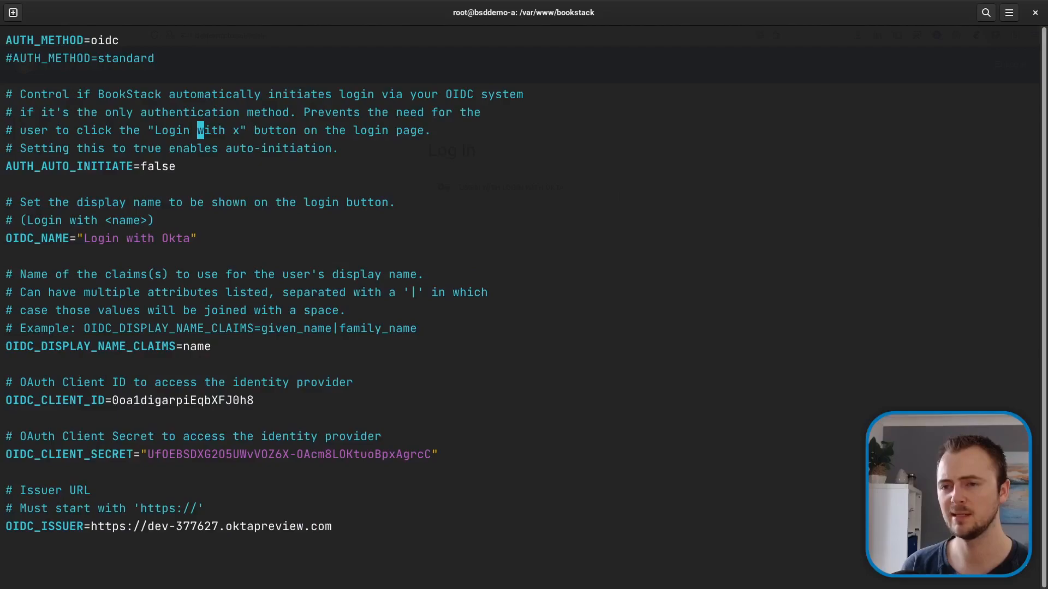
{"action": "key", "text": "Up"}
{"action": "key", "text": "Down"}
{"action": "key", "text": "Down"}
{"action": "key", "text": "Down"}
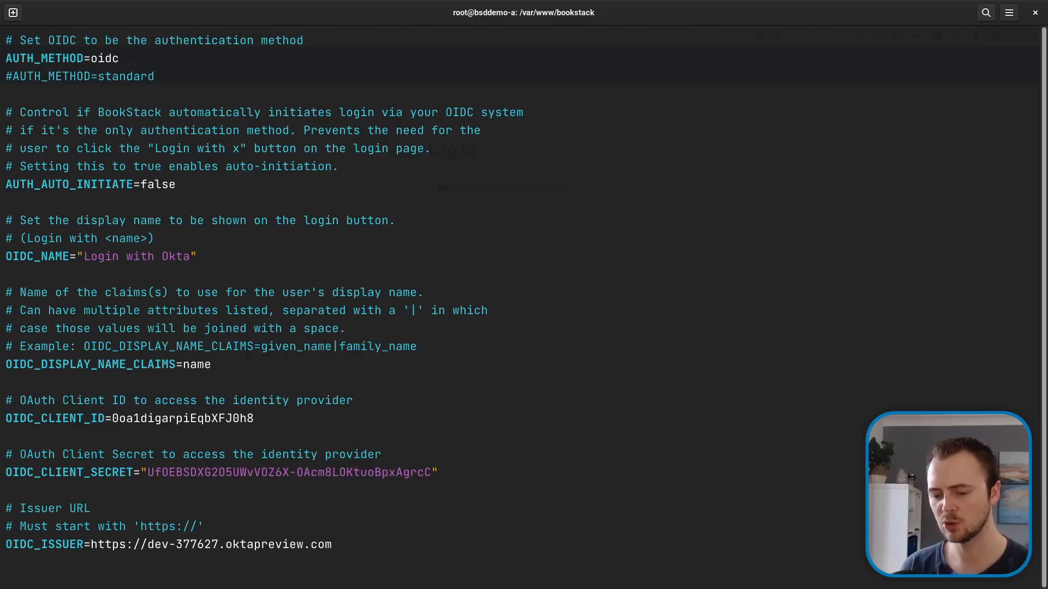
{"action": "key", "text": "a"}
{"action": "key", "text": "BackSpace"}
{"action": "key", "text": "BackSpace"}
{"action": "key", "text": "BackSpace"}
{"action": "key", "text": "BackSpace"}
{"action": "key", "text": "BackSpace"}
{"action": "type", "text": "true"}
{"action": "key", "text": "Escape"}
{"action": "type", "text": ":w"}
{"action": "key", "text": "Return"}
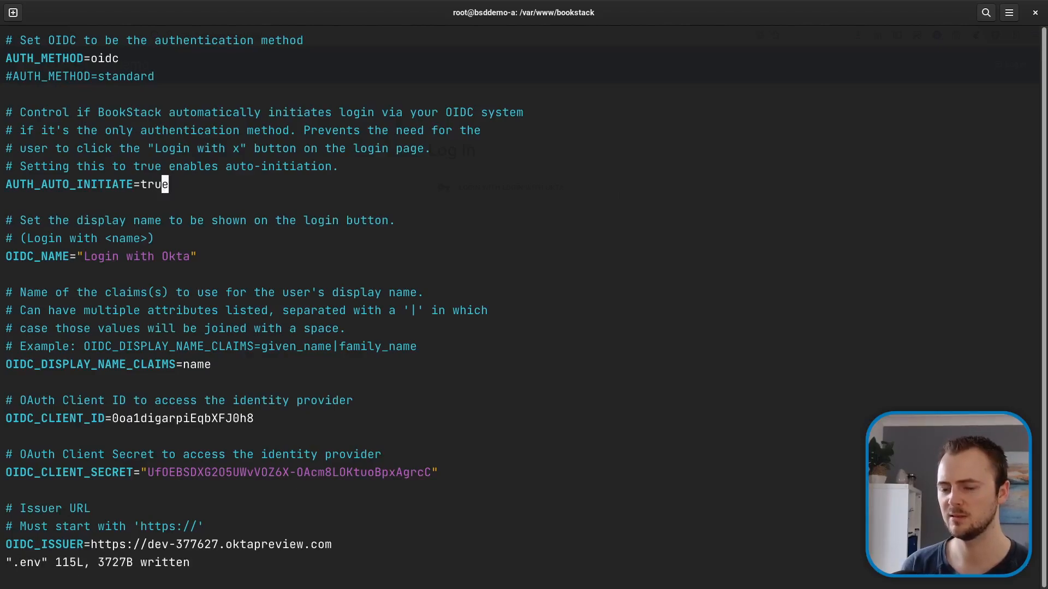
Step: Switch to the browser, reload the BookStack login page to test automatic login, and log out of the account
{"action": "key", "text": "alt+Tab"}
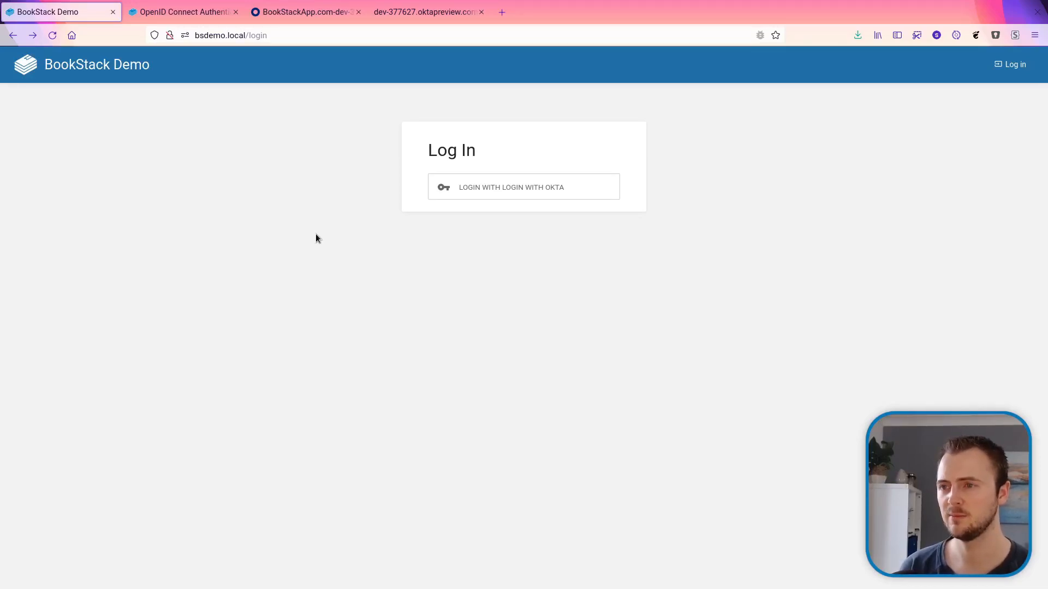
{"action": "key", "text": "F5"}
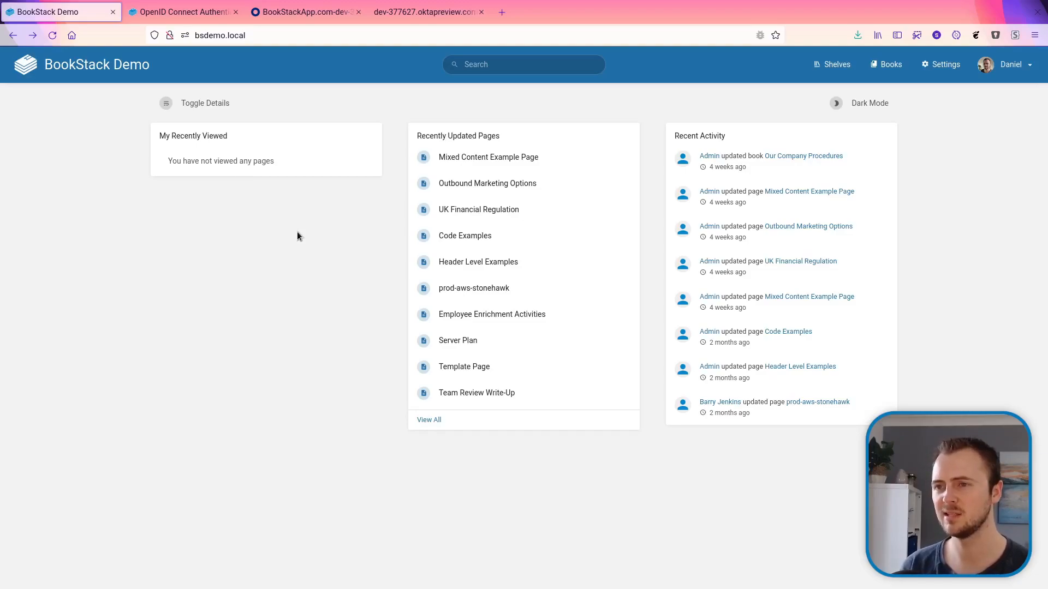
{"action": "left_click", "coordinate": [1009, 64]}
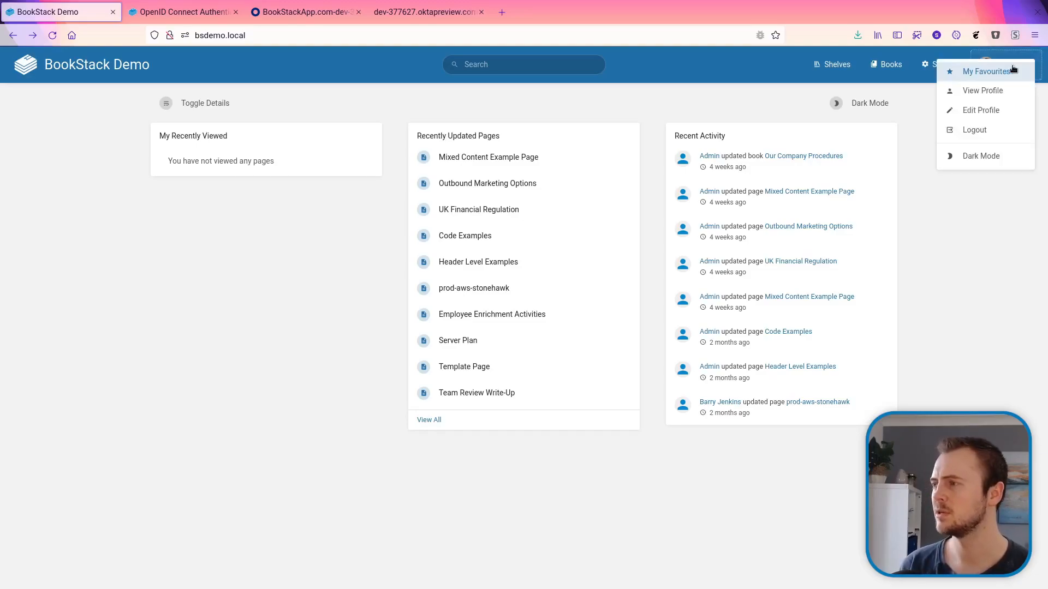
{"action": "left_click", "coordinate": [985, 137]}
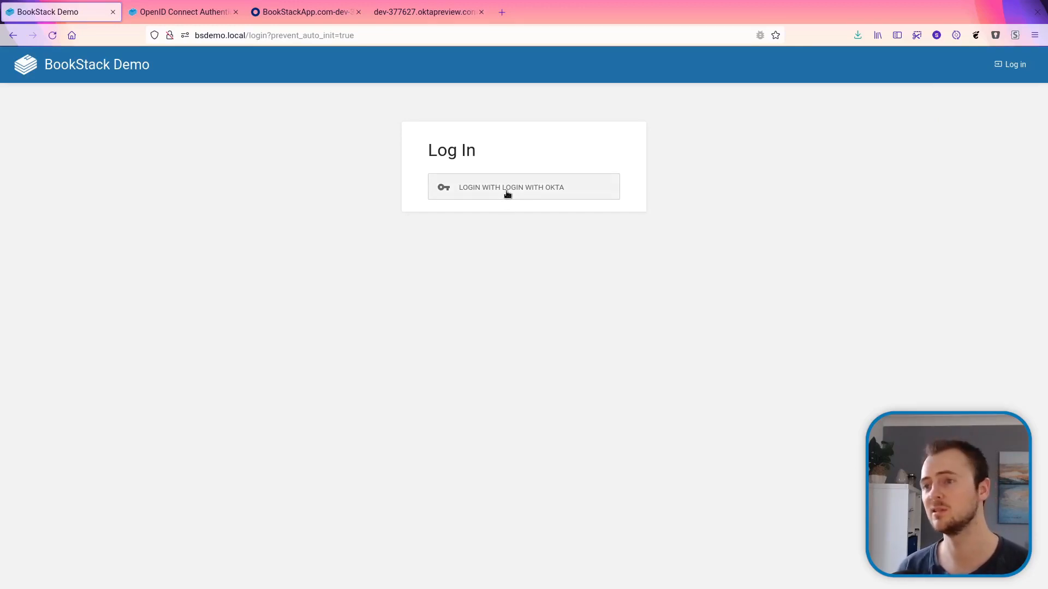
Step: Request bsdemo.local/books while logged out to test automatic login from a protected page
{"action": "left_click_drag", "start_coordinate": [249, 35], "coordinate": [401, 35]}
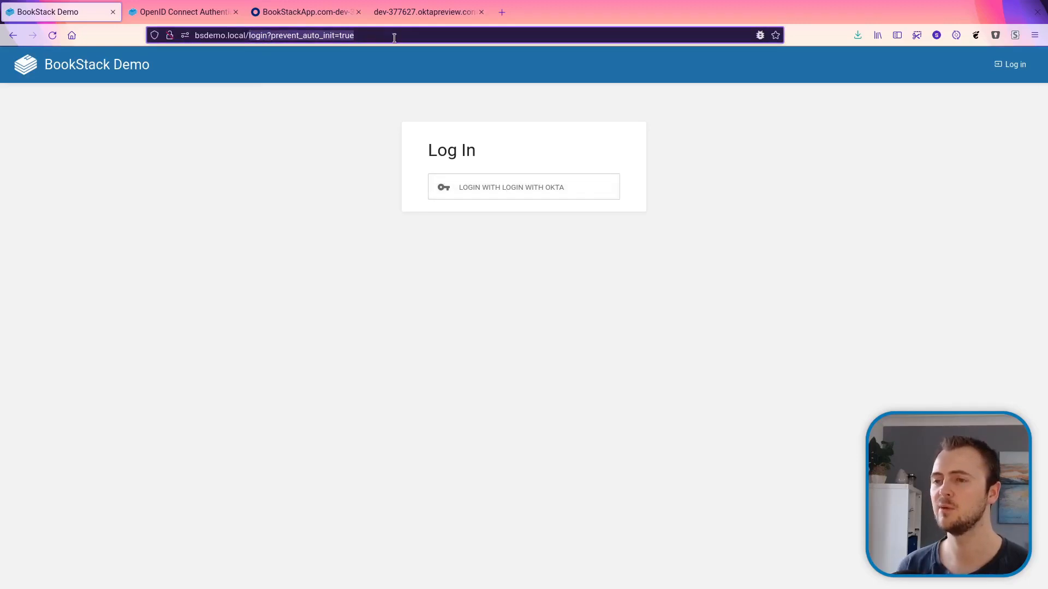
{"action": "key", "text": "BackSpace"}
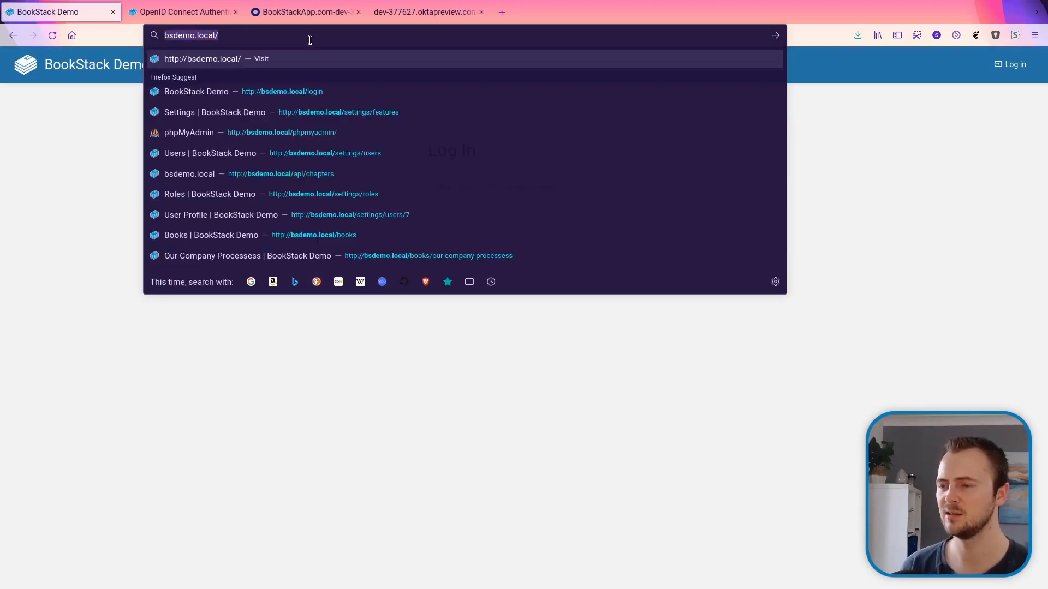
{"action": "type", "text": "books"}
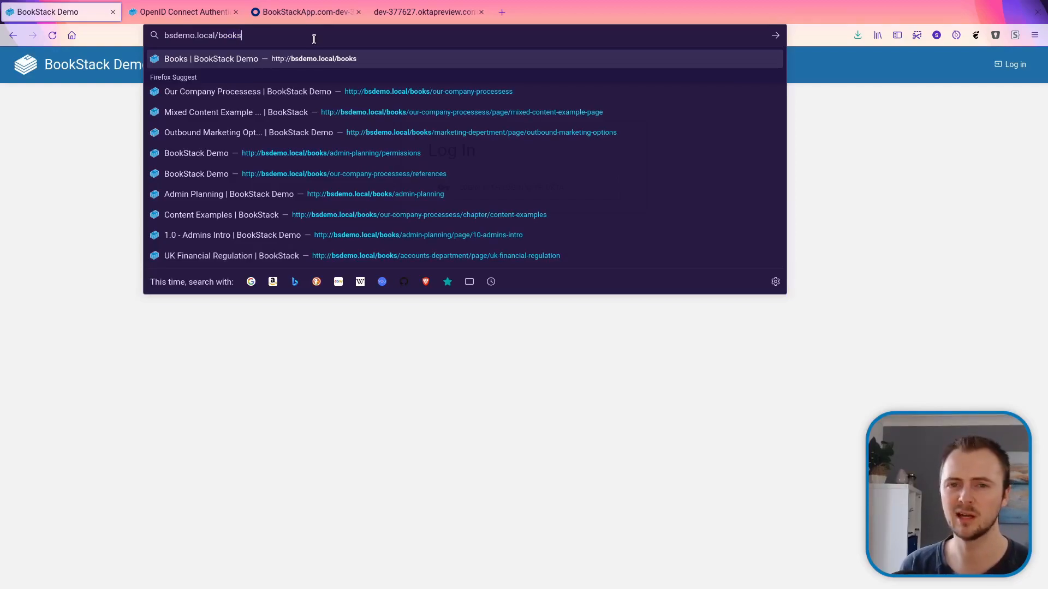
{"action": "key", "text": "Return"}
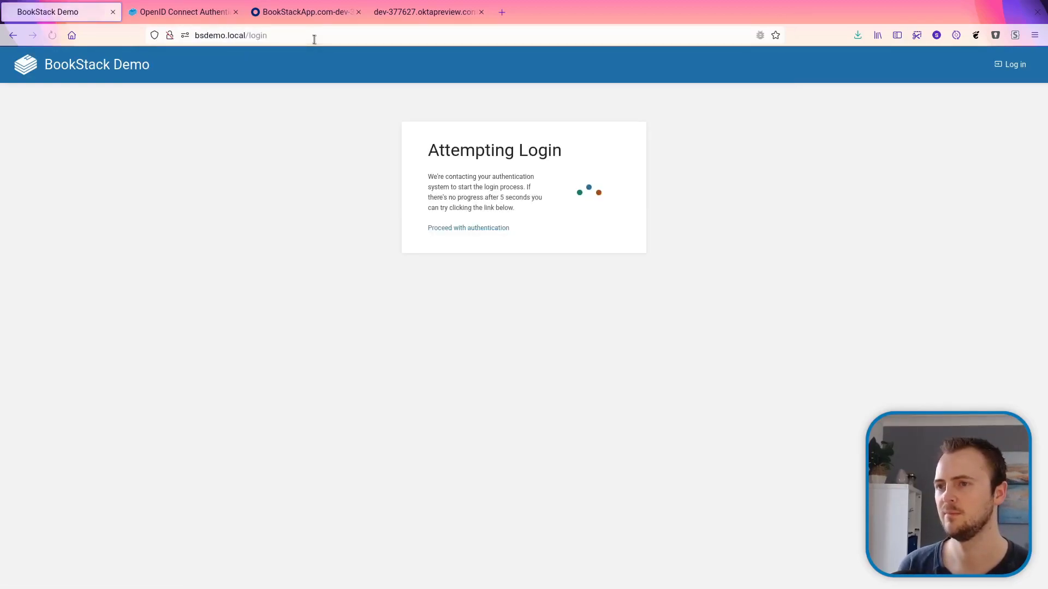